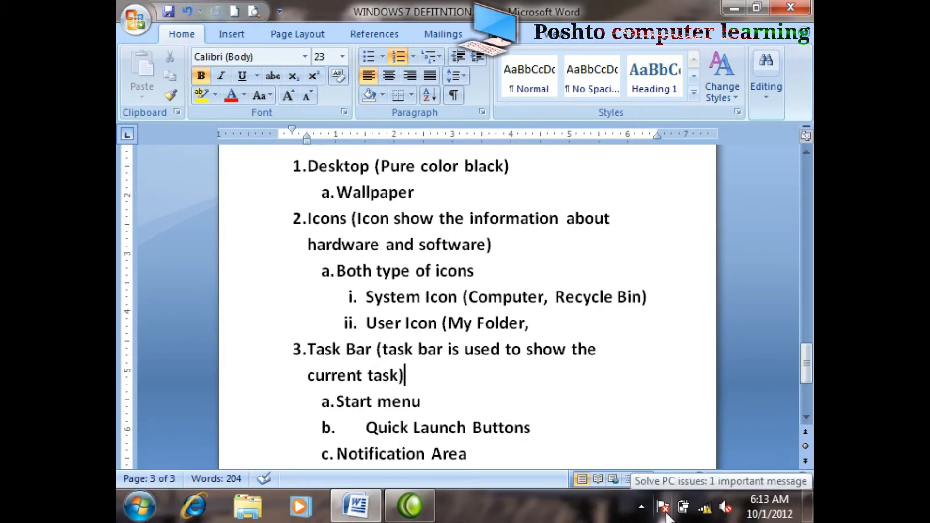
Step: Move through the Word notes to the Task Bar section listing its parts and the mouse buttons
scroll(527, 408, down, 2)
scroll(527, 407, down, 4)
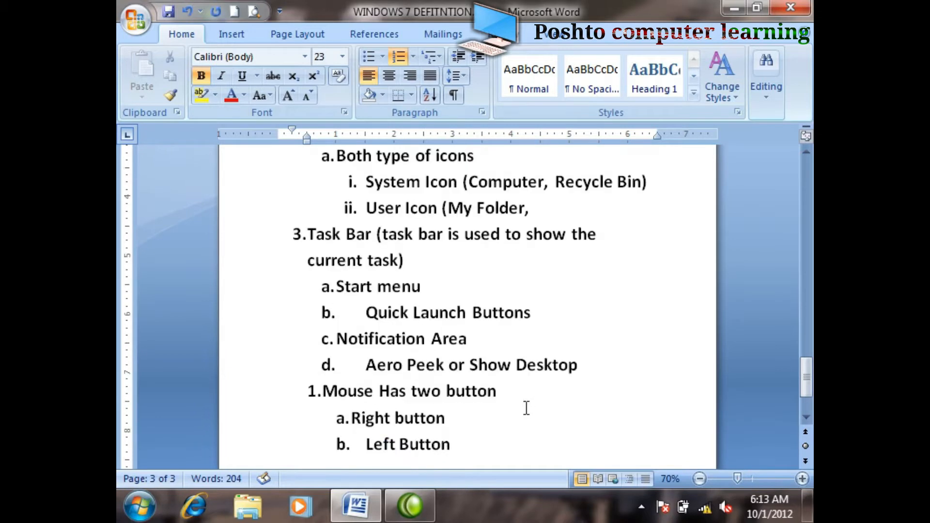
click(483, 210)
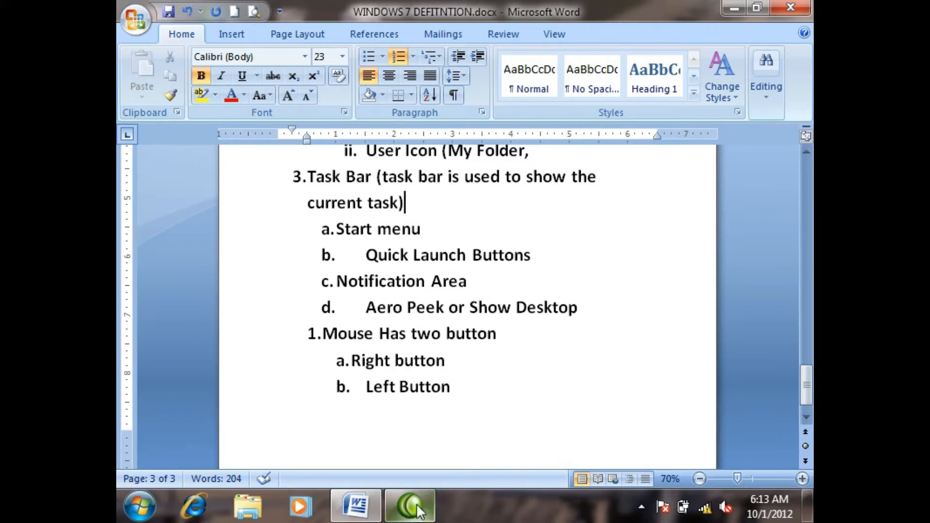
Step: Preview the open Camtasia Studio window from the taskbar and show the hidden notification area icons
mouse_move(417, 504)
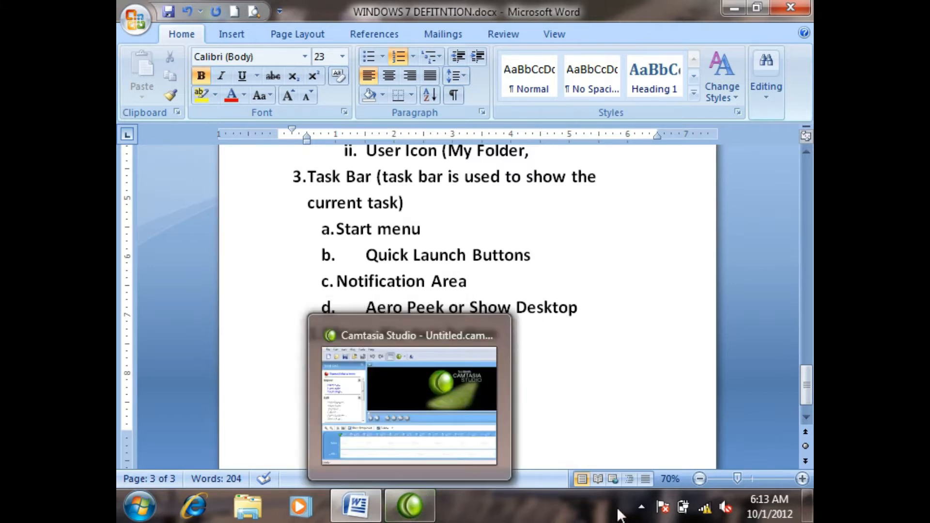
click(641, 509)
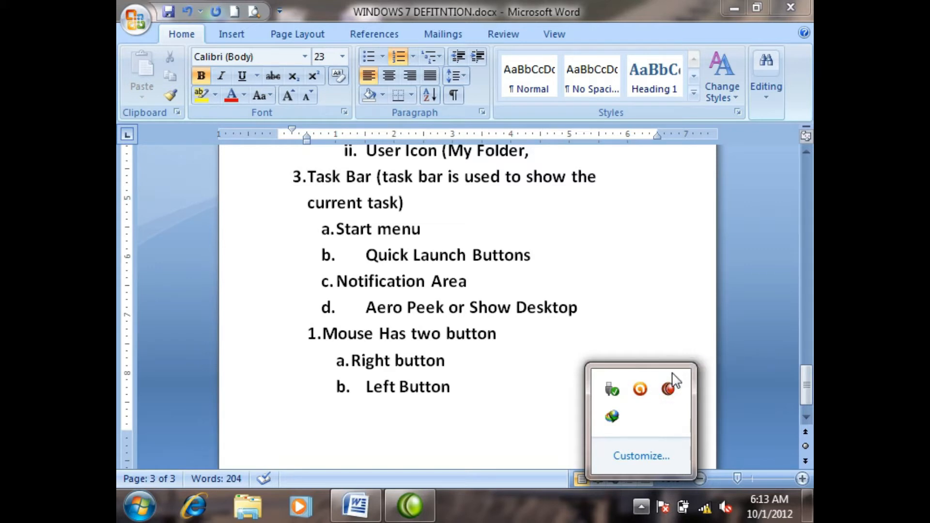
mouse_move(354, 512)
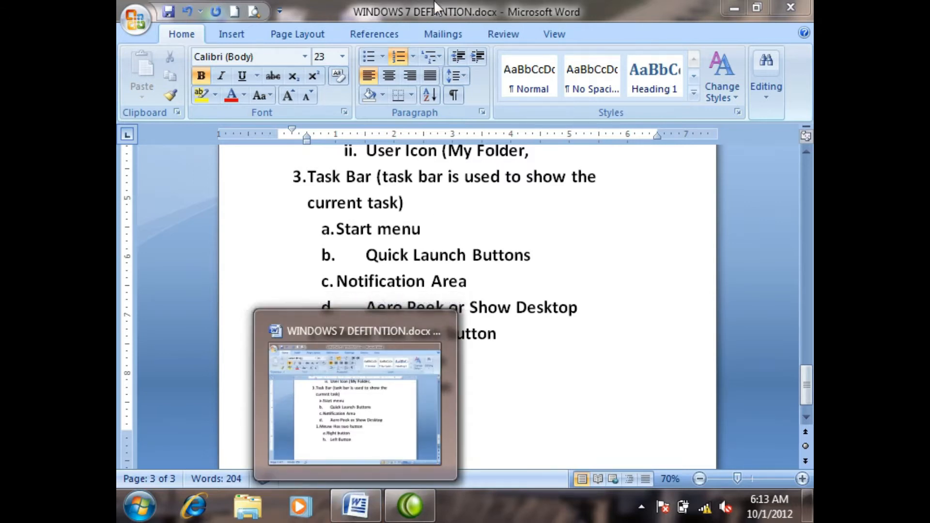
Step: Briefly launch Microsoft Office Excel 2007 from the desktop to view its taskbar button, and return to the Word notes
click(733, 7)
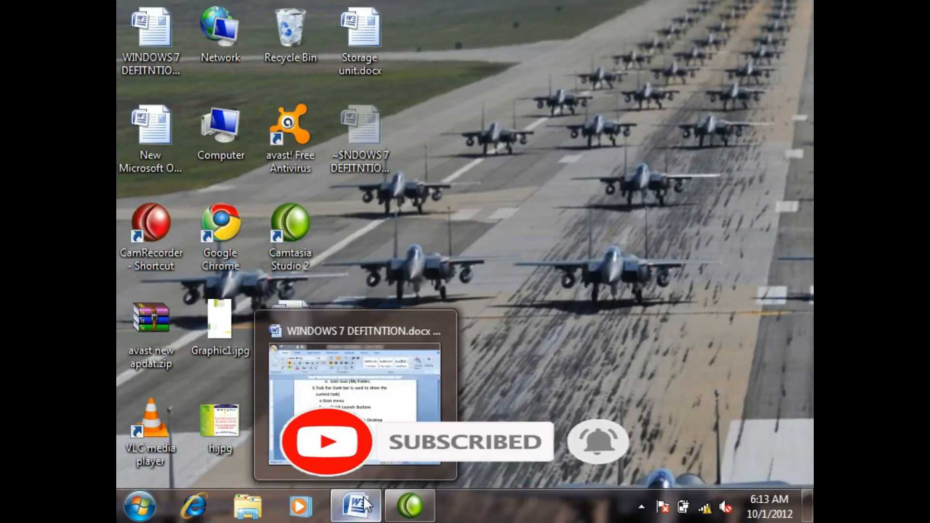
click(140, 506)
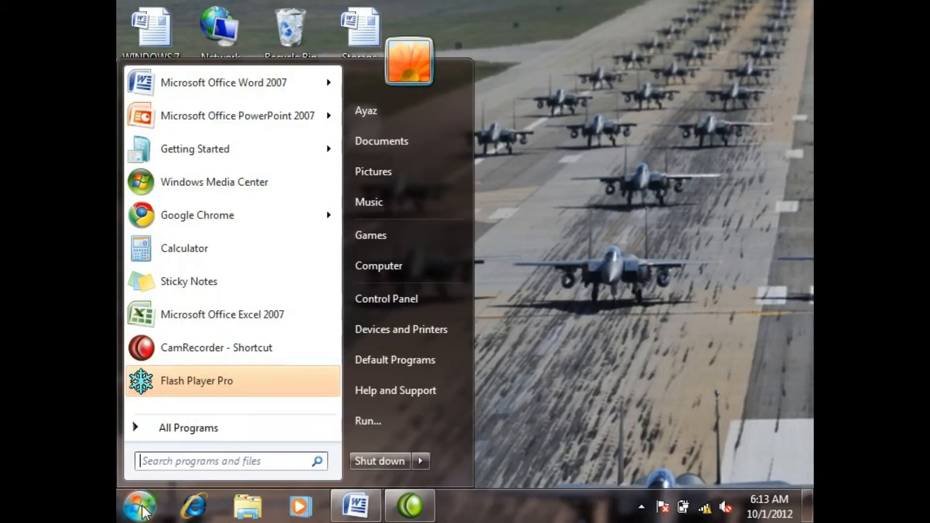
click(217, 314)
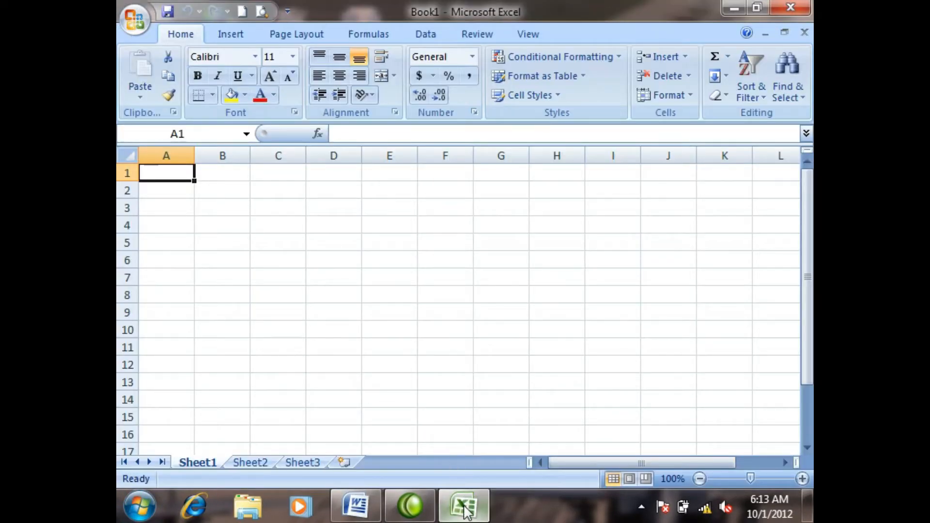
mouse_move(465, 511)
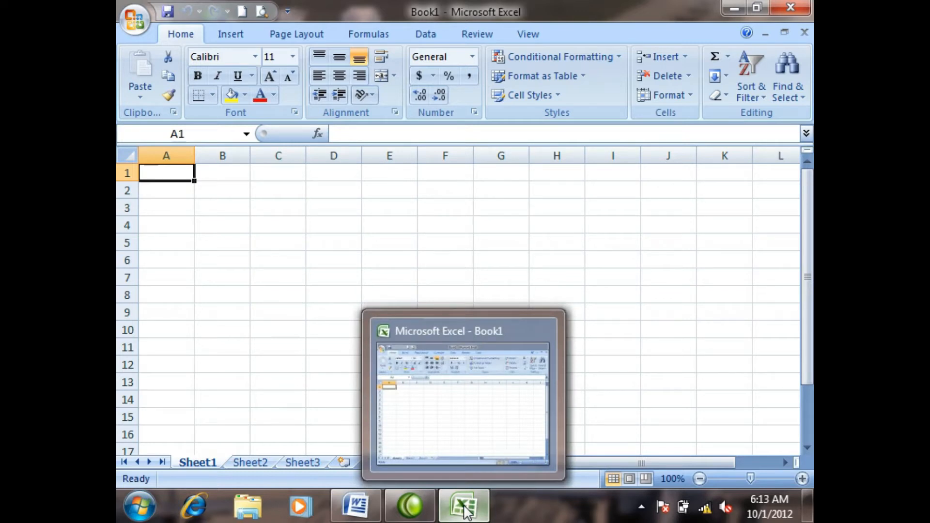
click(791, 7)
click(356, 506)
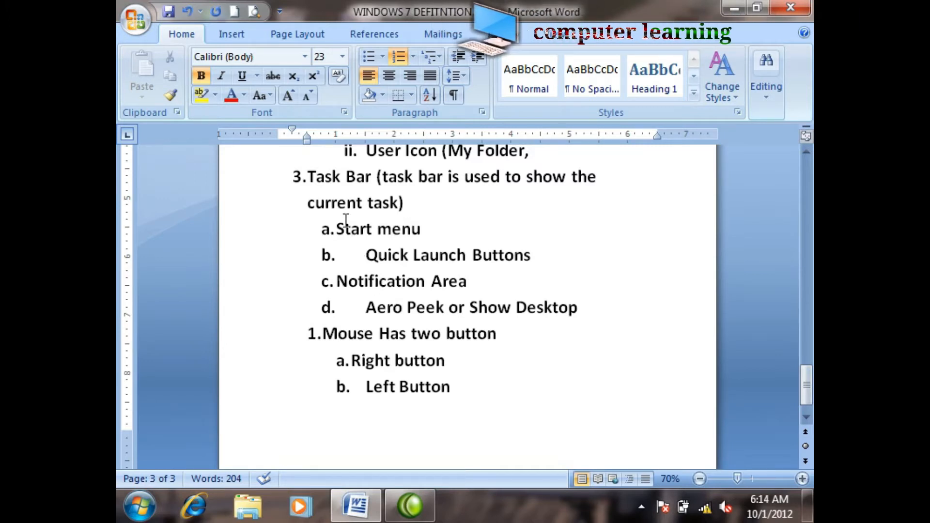
Step: Examine the taskbar parts listed in the notes: Start menu, Quick Launch buttons, notification area and Show Desktop
click(146, 498)
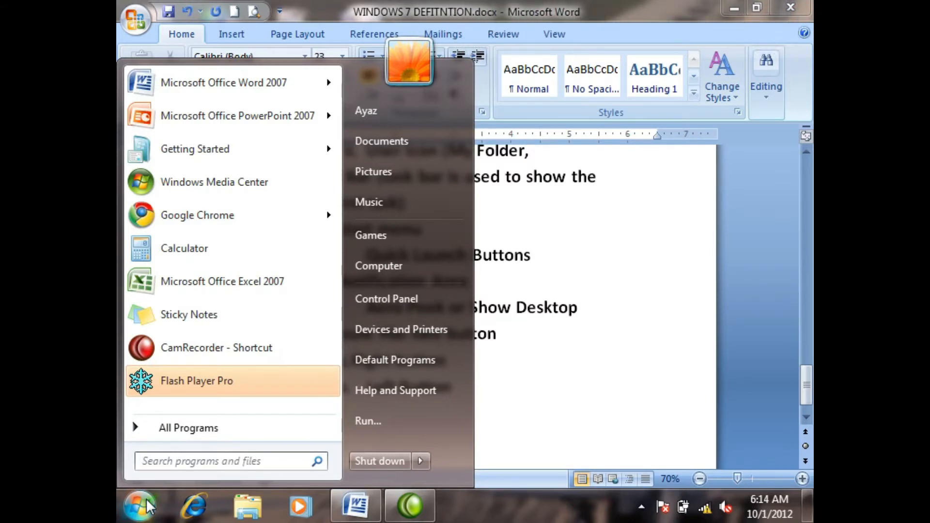
click(146, 498)
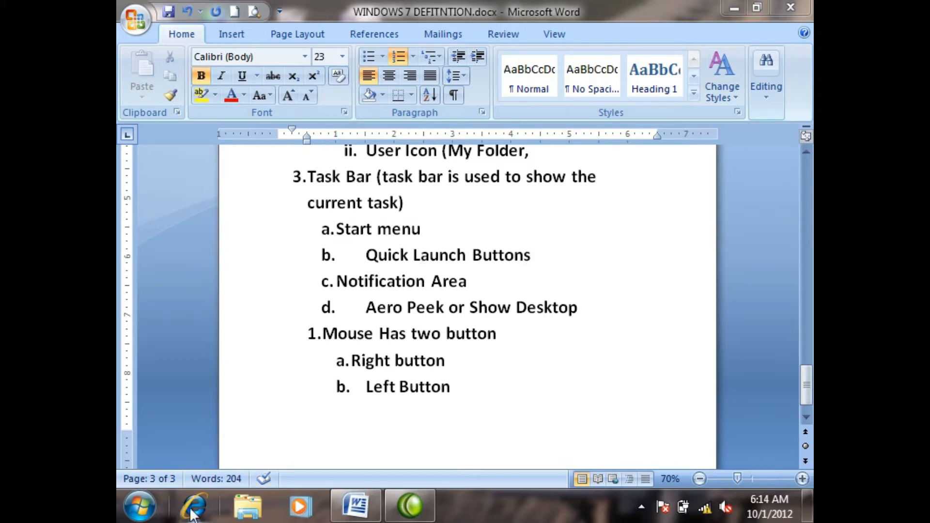
mouse_move(418, 516)
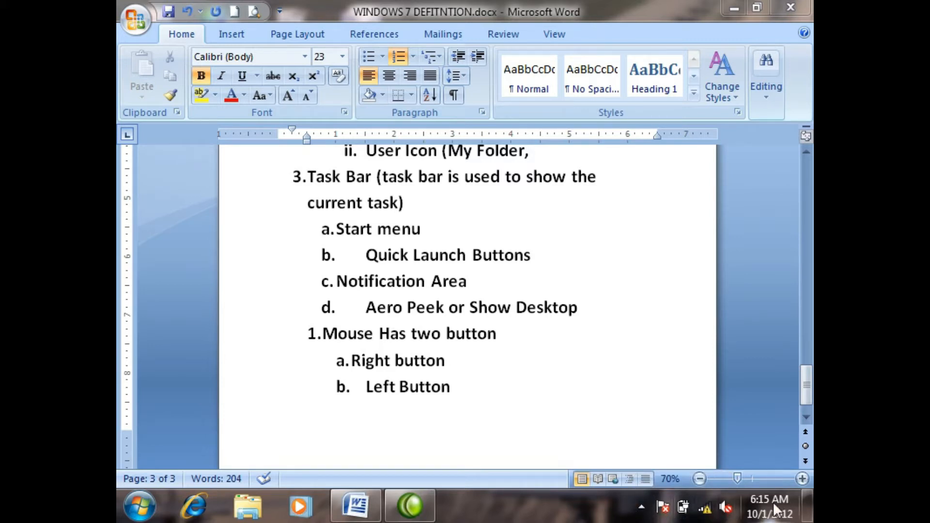
mouse_move(774, 506)
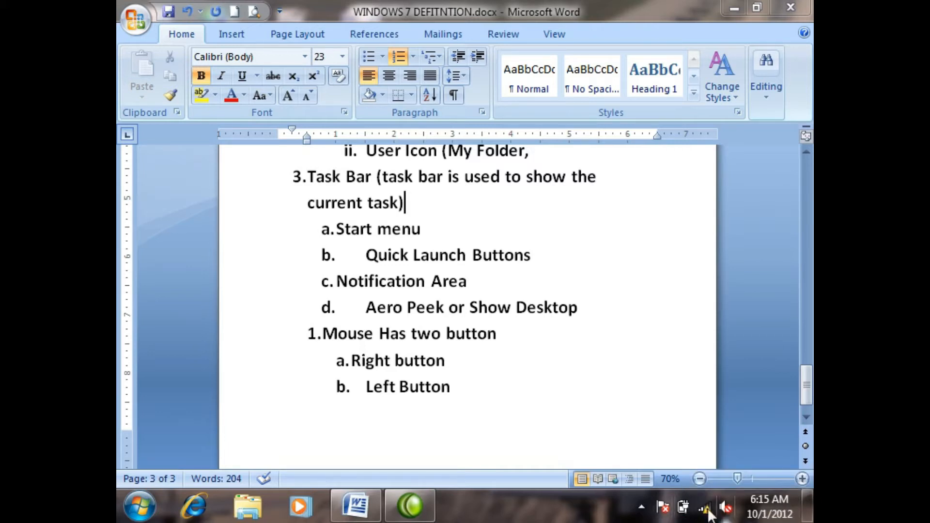
mouse_move(663, 515)
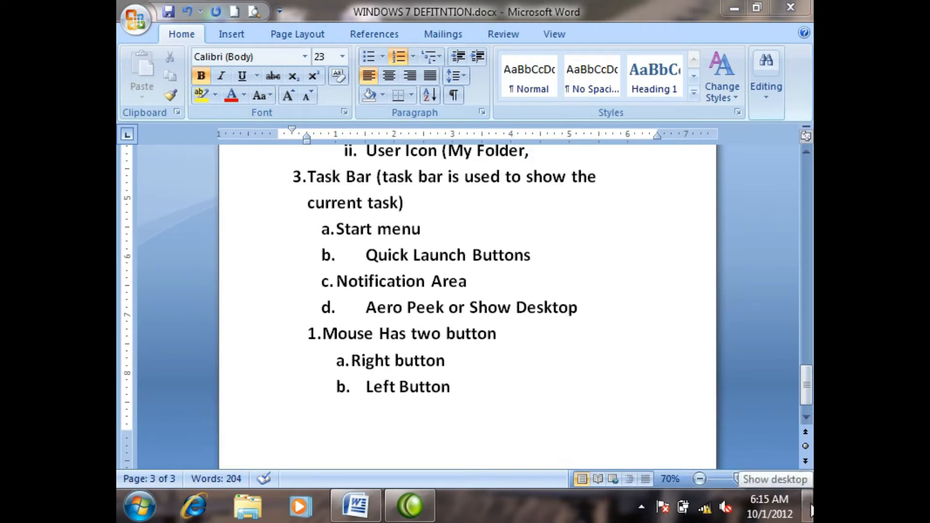
mouse_move(812, 508)
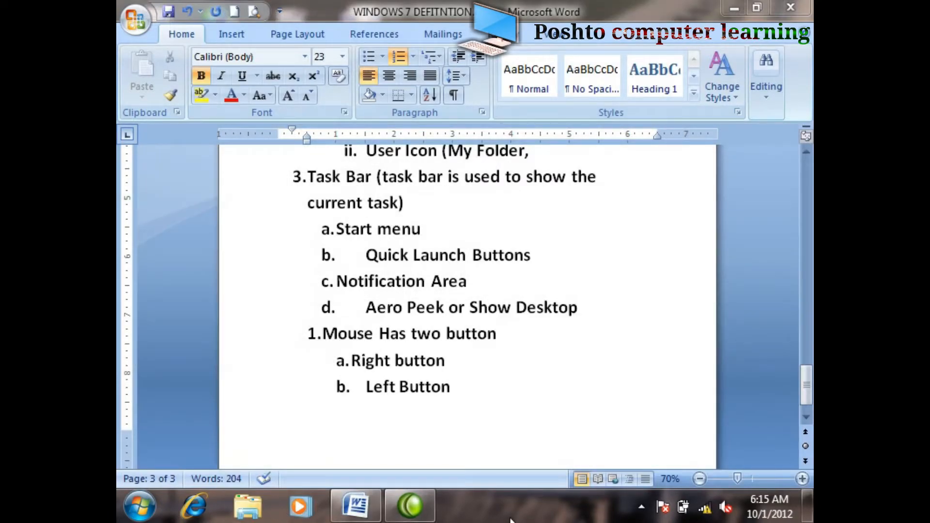
click(135, 510)
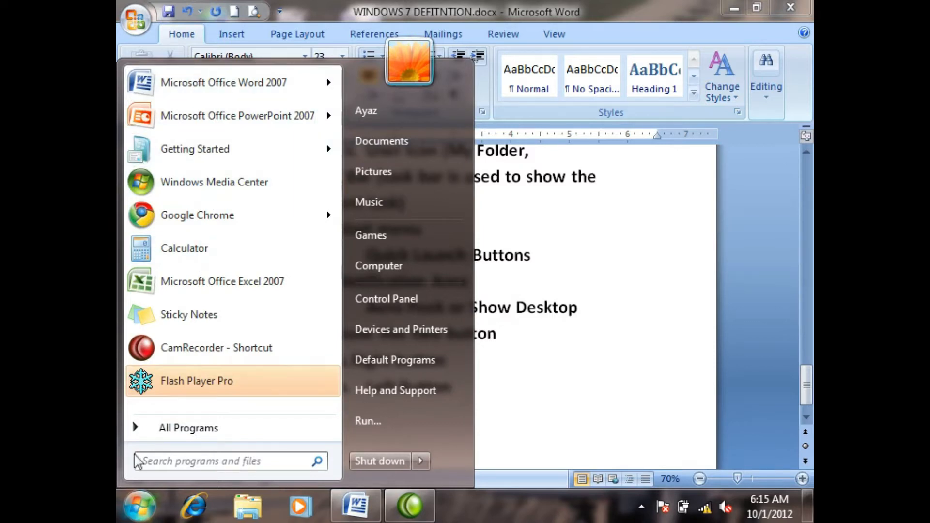
click(140, 508)
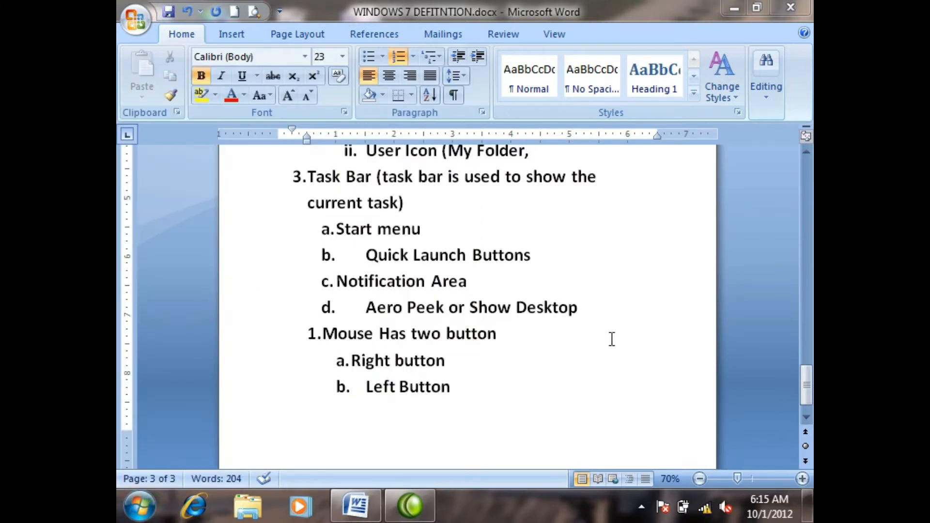
Step: Minimize the Word notes and refresh the desktop
click(735, 11)
right_click(560, 238)
click(600, 290)
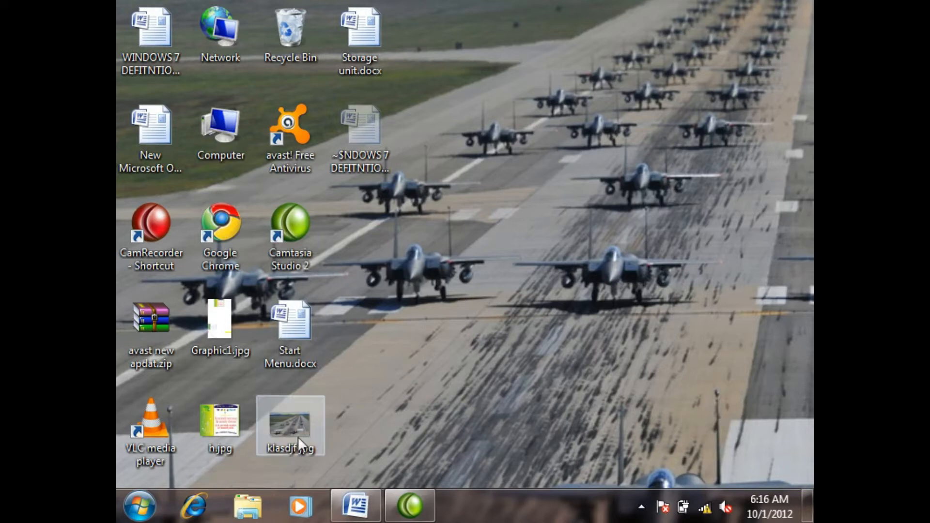
mouse_move(298, 437)
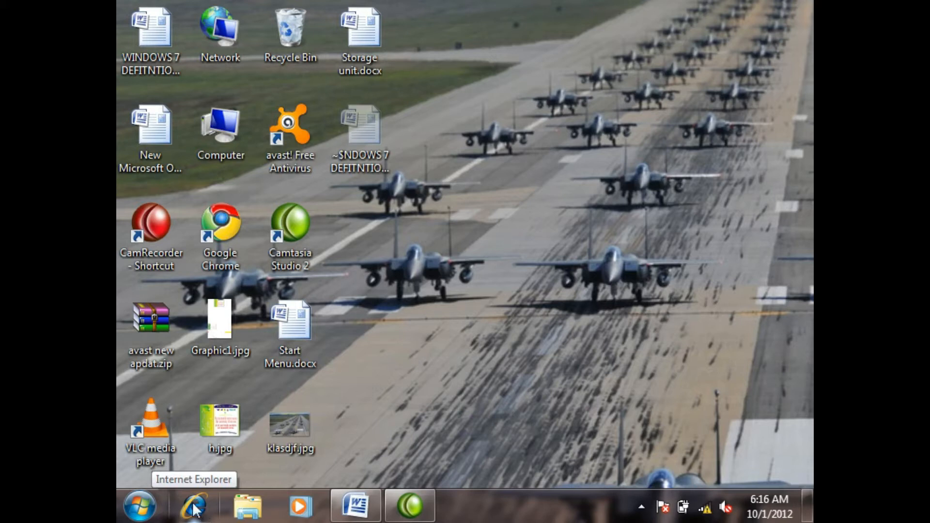
Step: Open and close Internet Explorer twice, once from the full program list and once from its Quick Launch shortcut
click(143, 509)
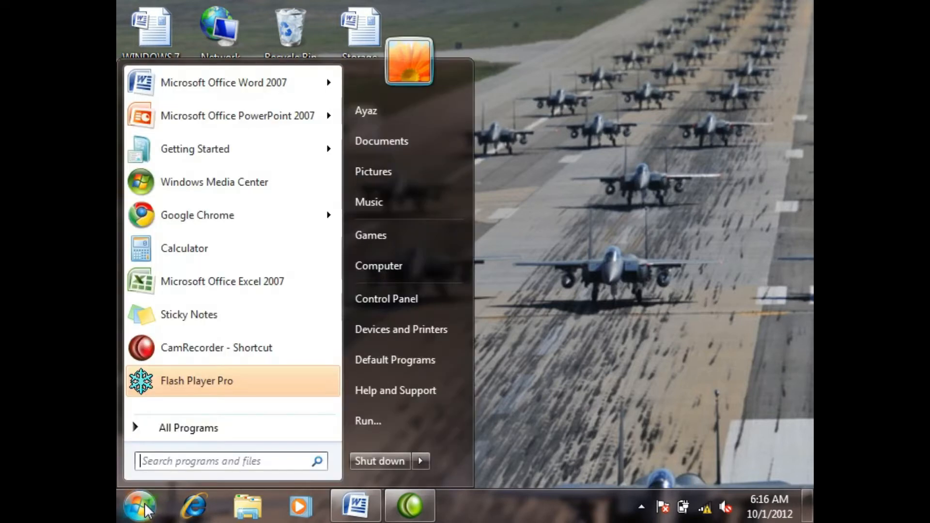
click(199, 427)
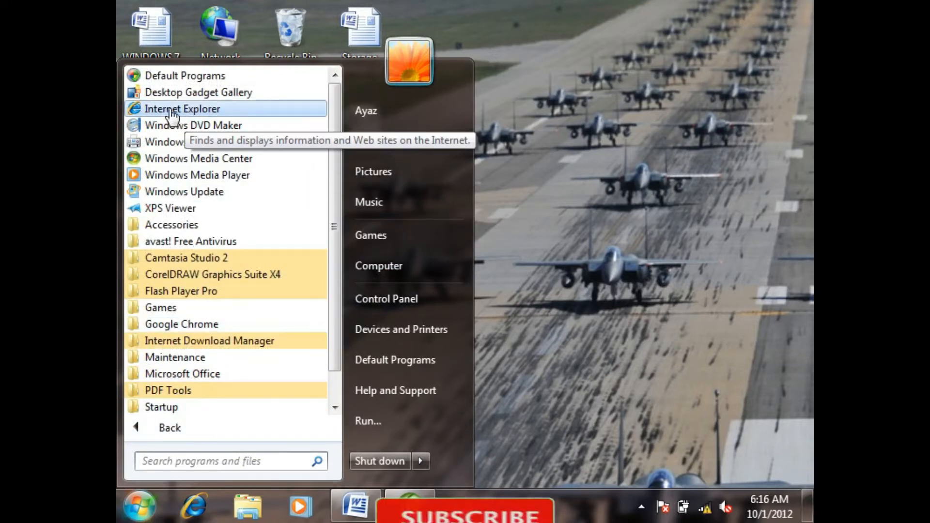
click(192, 110)
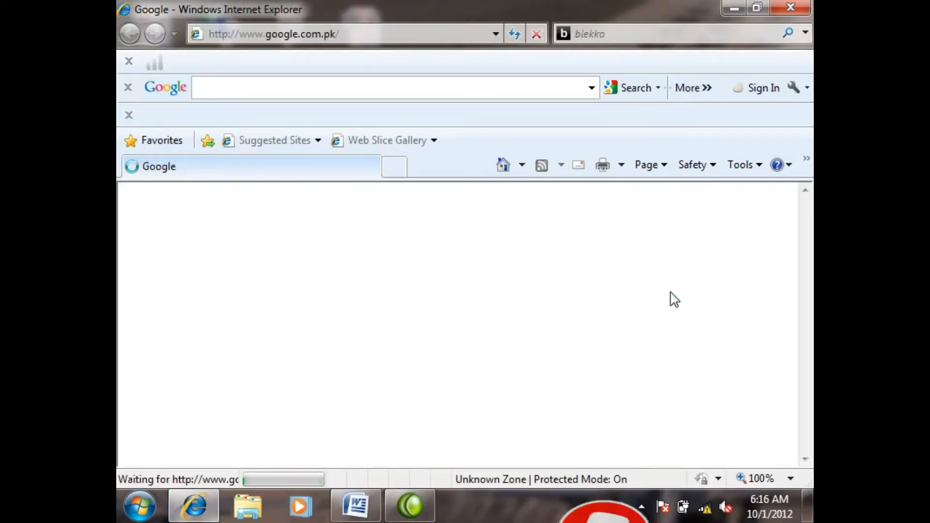
click(792, 7)
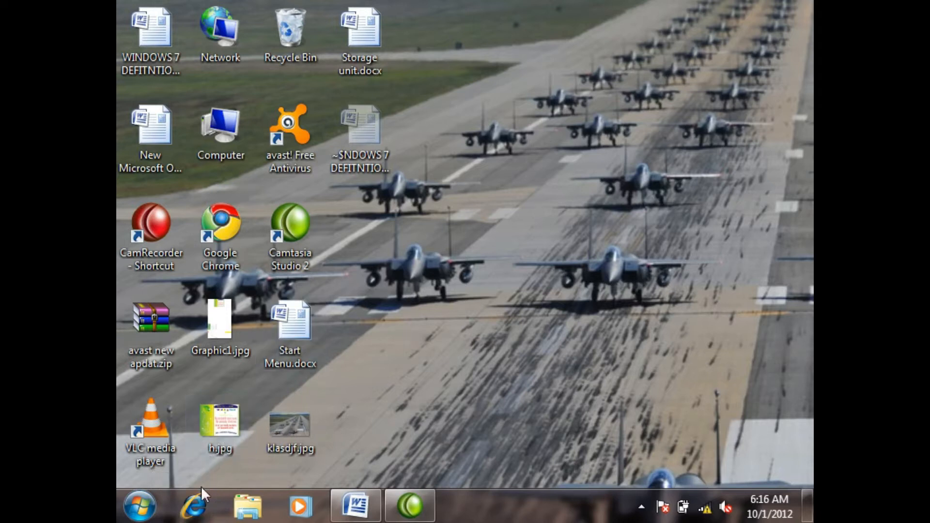
click(200, 496)
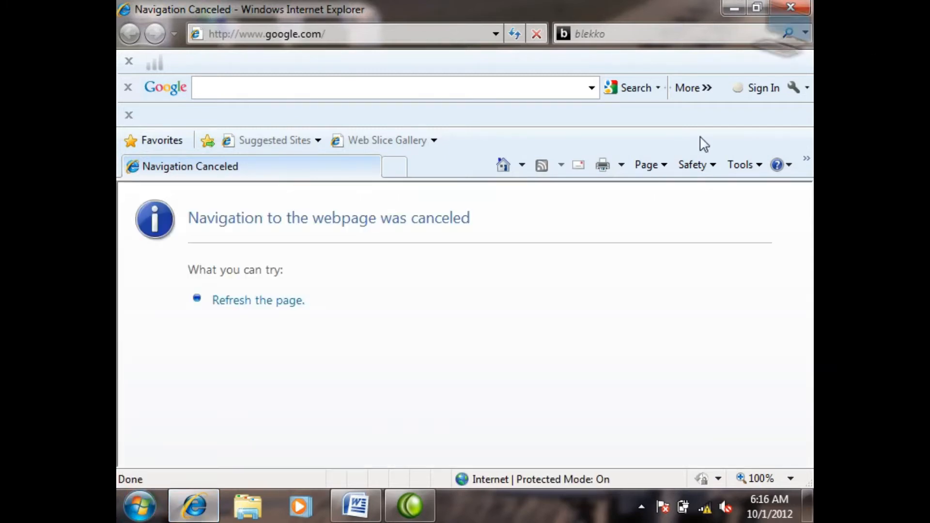
click(810, 6)
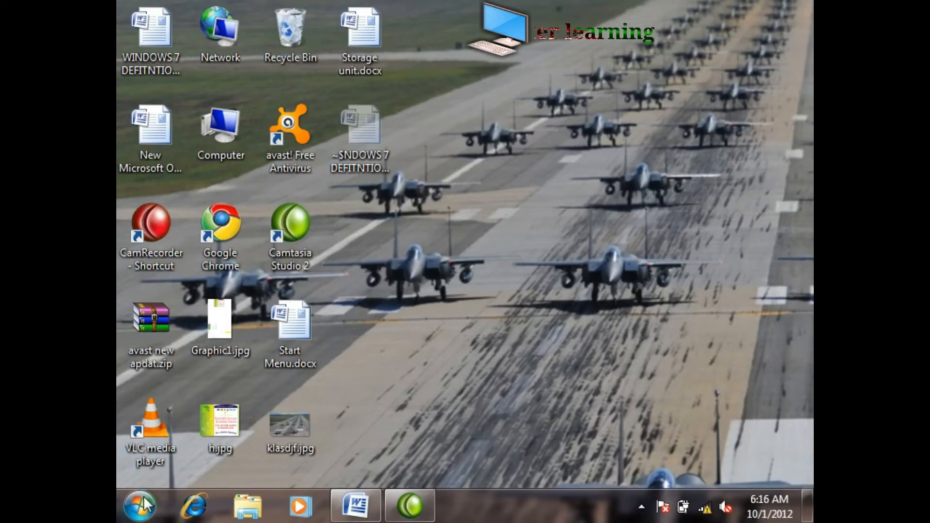
Step: Locate Internet Explorer in the full program list again, and briefly launch it from its Quick Launch shortcut
click(145, 505)
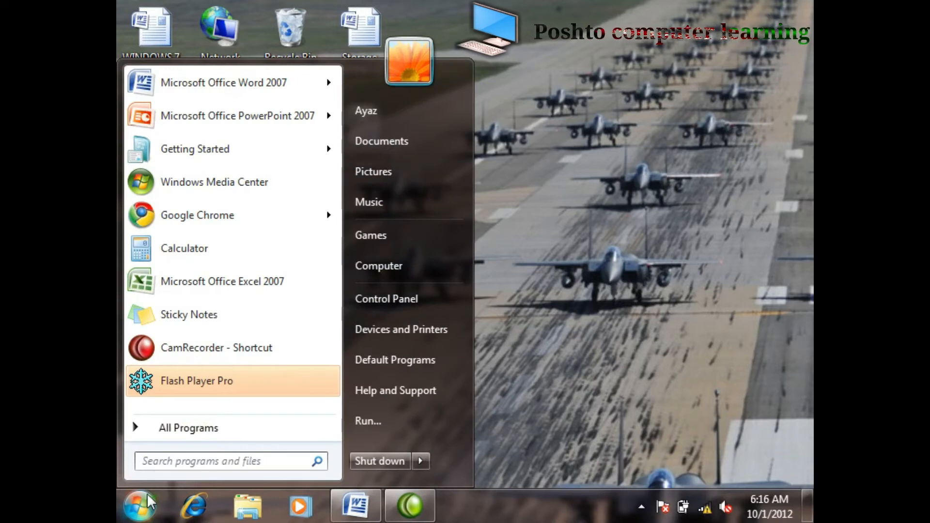
click(185, 426)
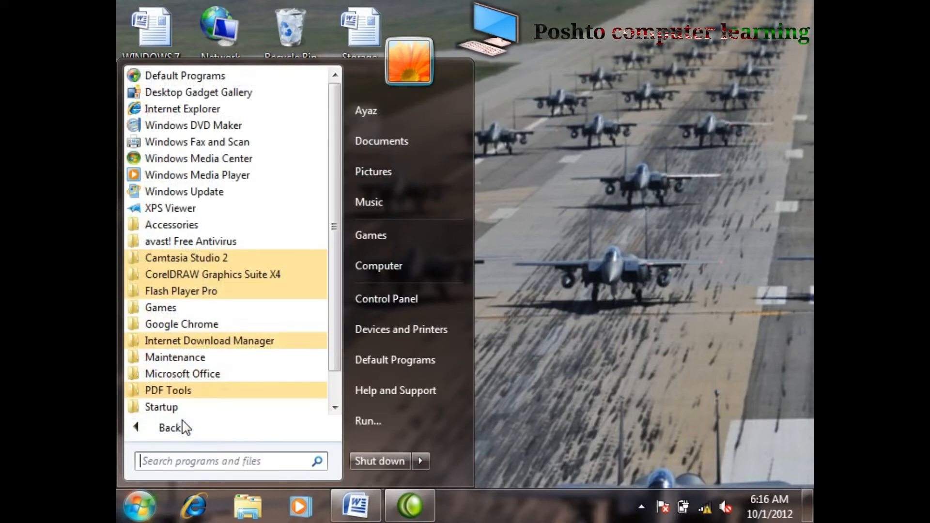
click(207, 107)
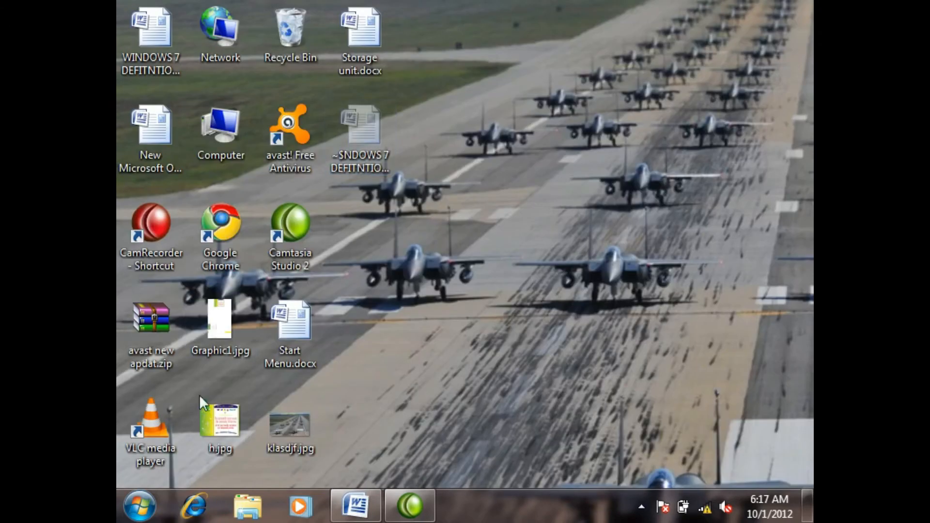
click(195, 506)
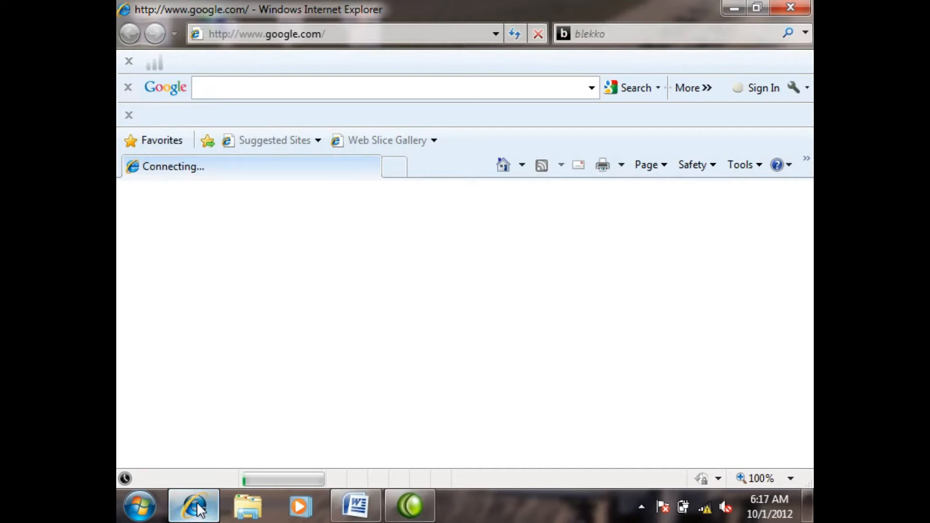
click(791, 7)
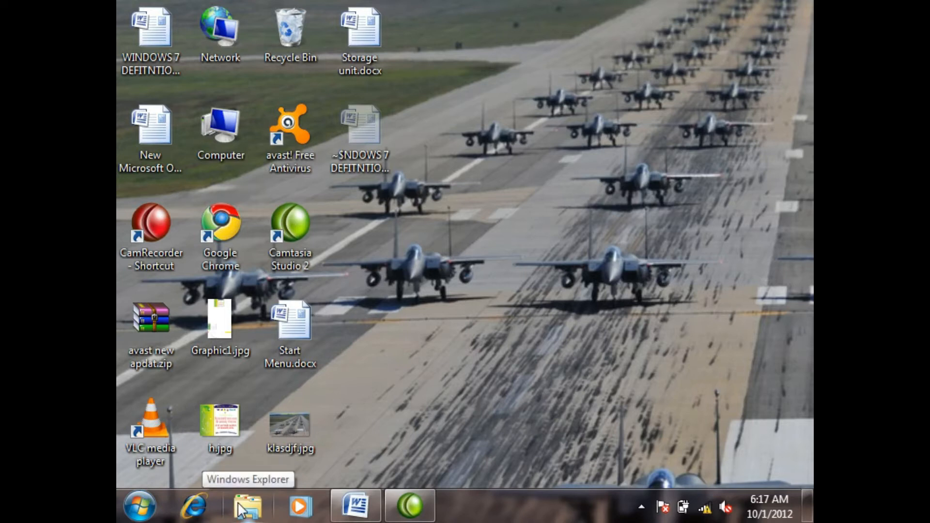
Step: Browse the computer's NEW VOLUME (D:) drive and the Pictures library, and preview that window from the taskbar
double_click(226, 124)
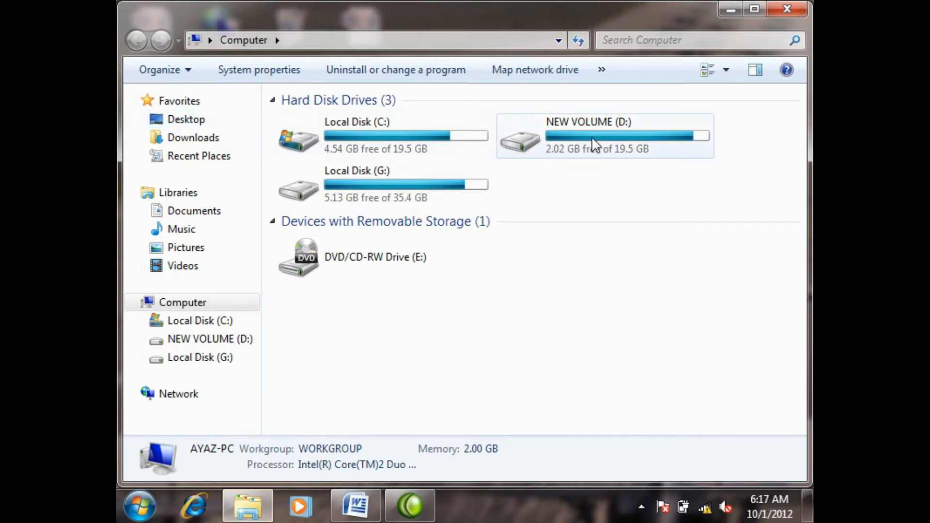
double_click(593, 144)
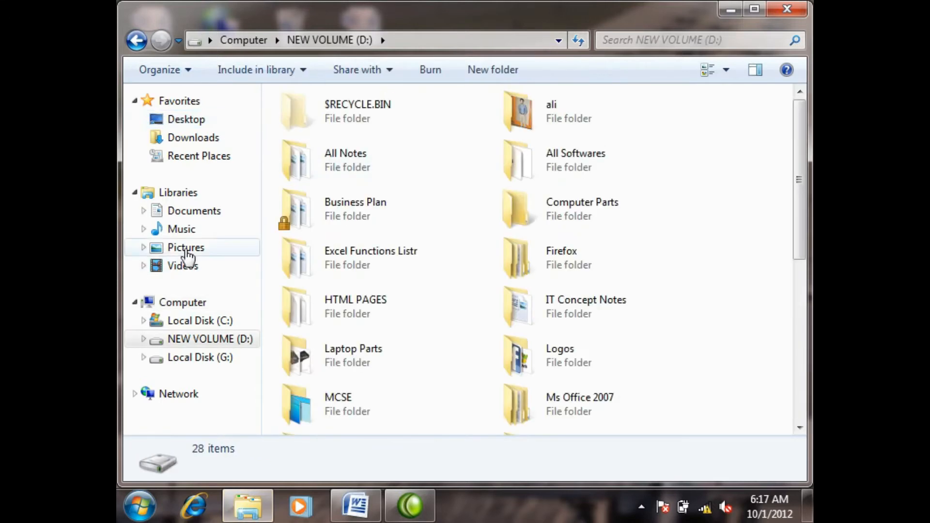
click(187, 249)
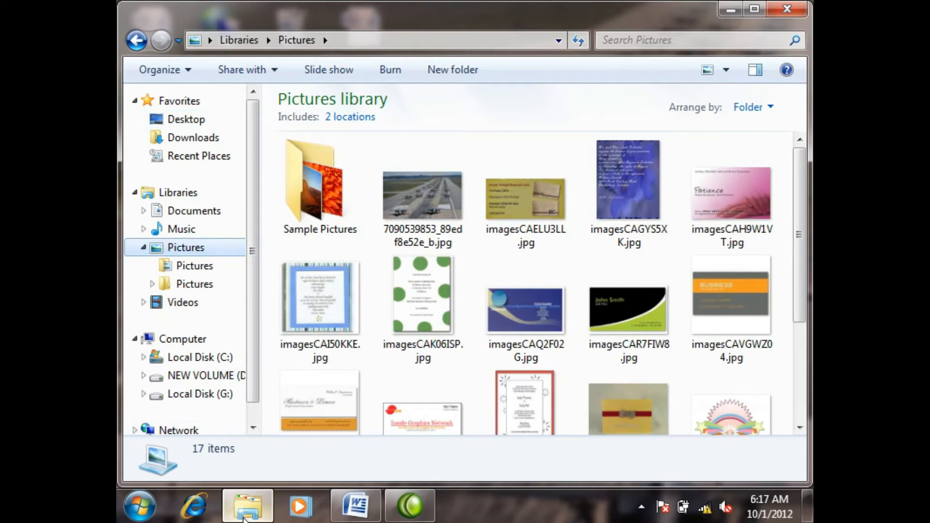
mouse_move(245, 517)
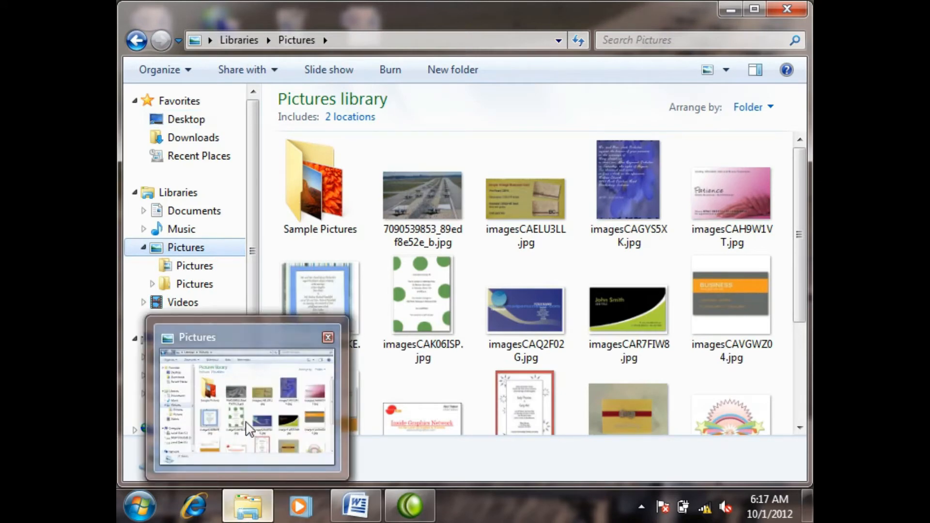
Step: Minimize and restore the Pictures library window from the taskbar, then close it and refresh the desktop
click(248, 506)
click(248, 506)
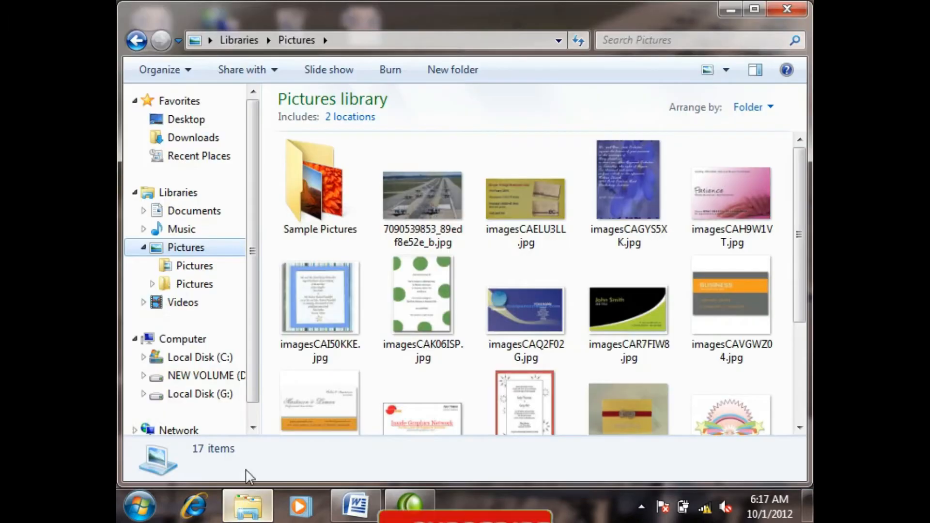
click(796, 10)
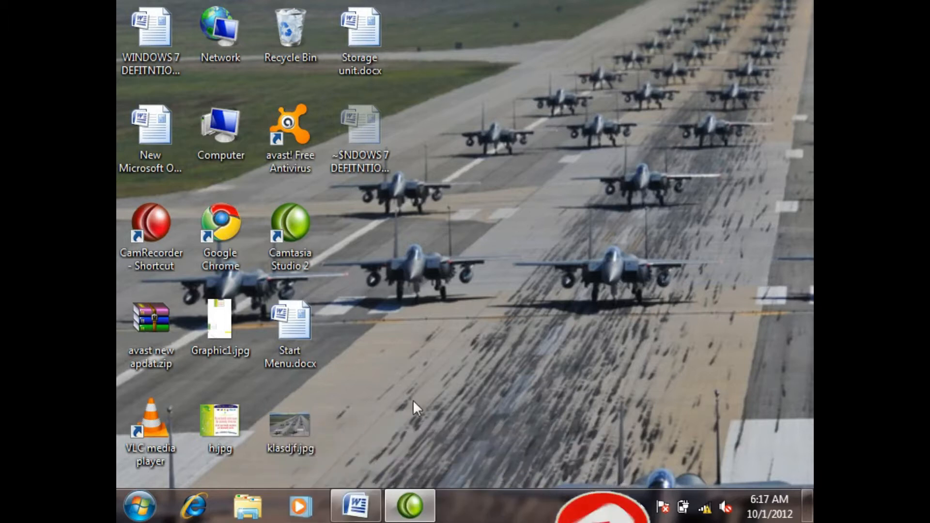
right_click(443, 170)
click(532, 223)
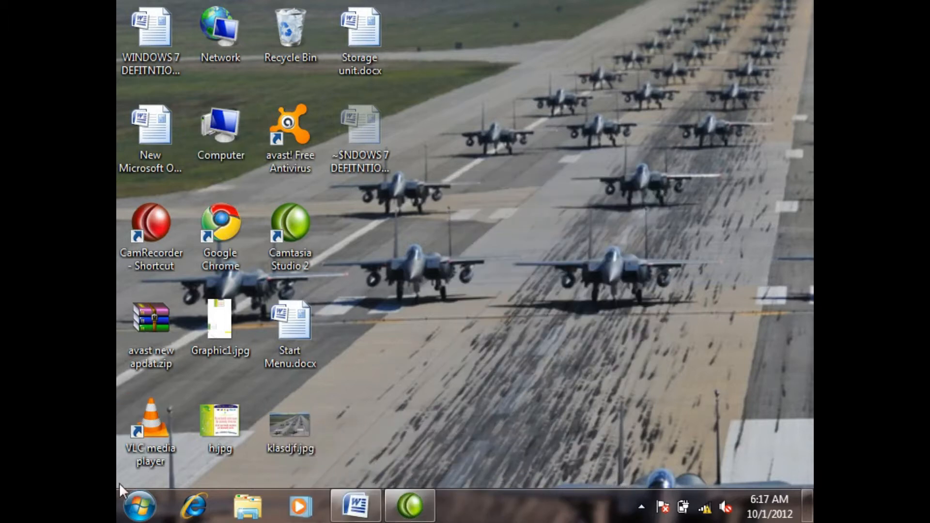
Step: Open Windows Media Player from the full program list and close its welcome window
click(139, 506)
click(192, 429)
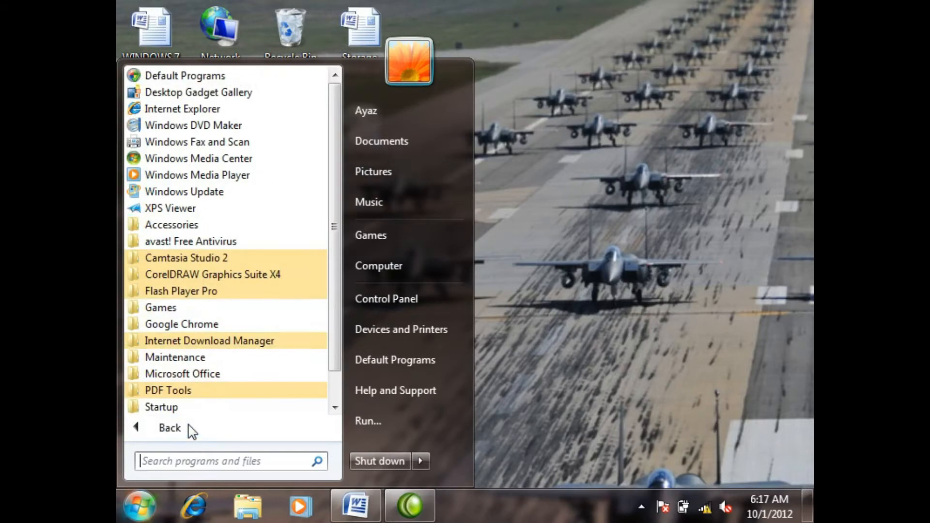
click(192, 173)
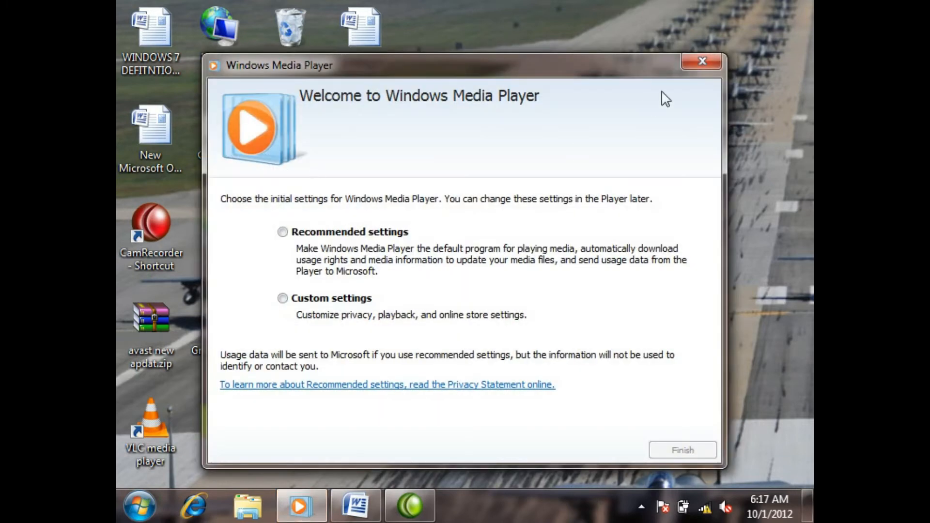
click(700, 62)
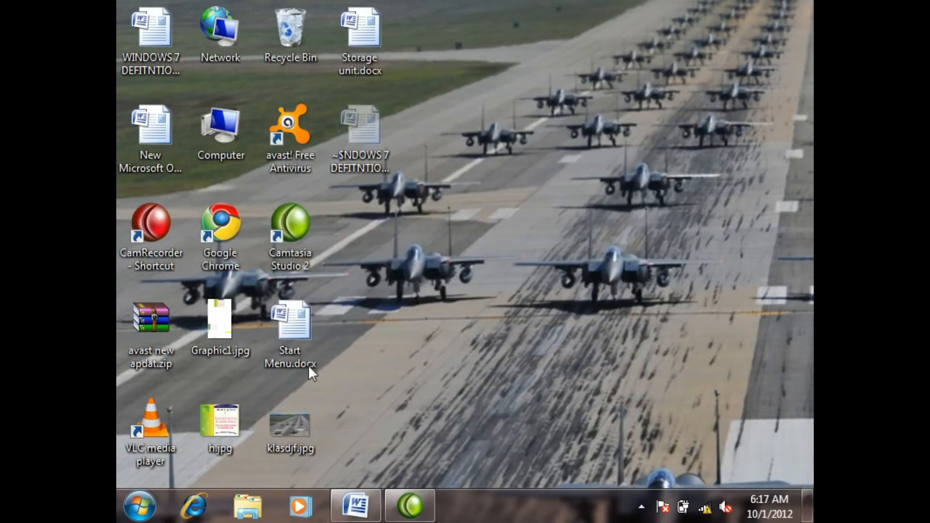
Step: Launch Windows Media Player from its Quick Launch shortcut and try to complete setup with Custom settings, choosing the file types it will play
click(299, 507)
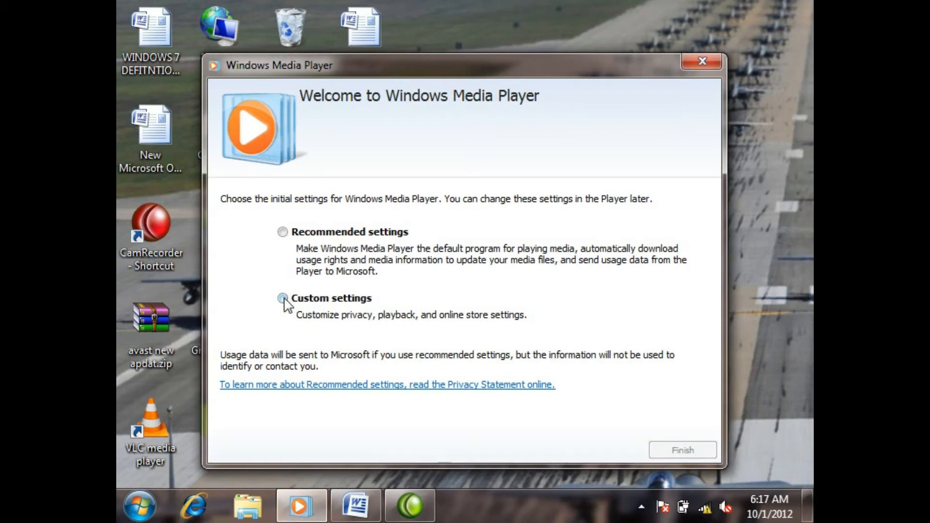
click(283, 298)
click(659, 450)
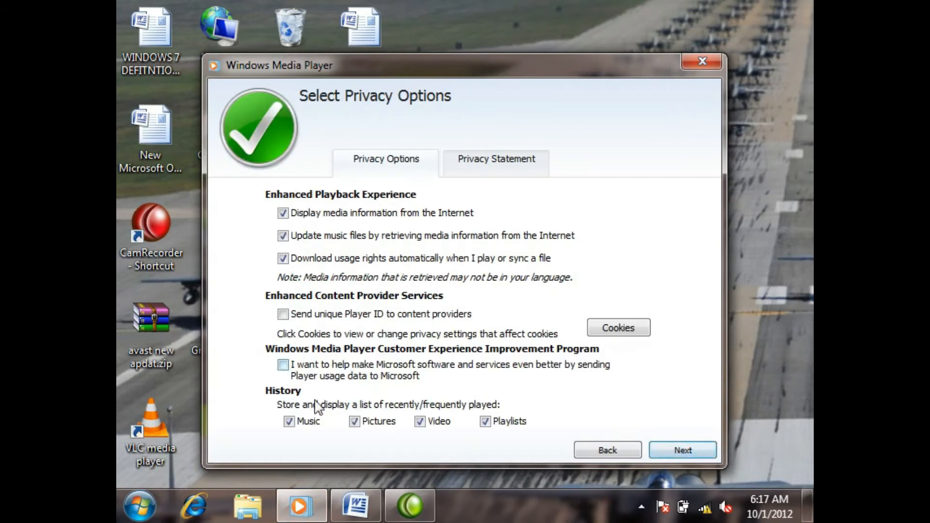
click(684, 446)
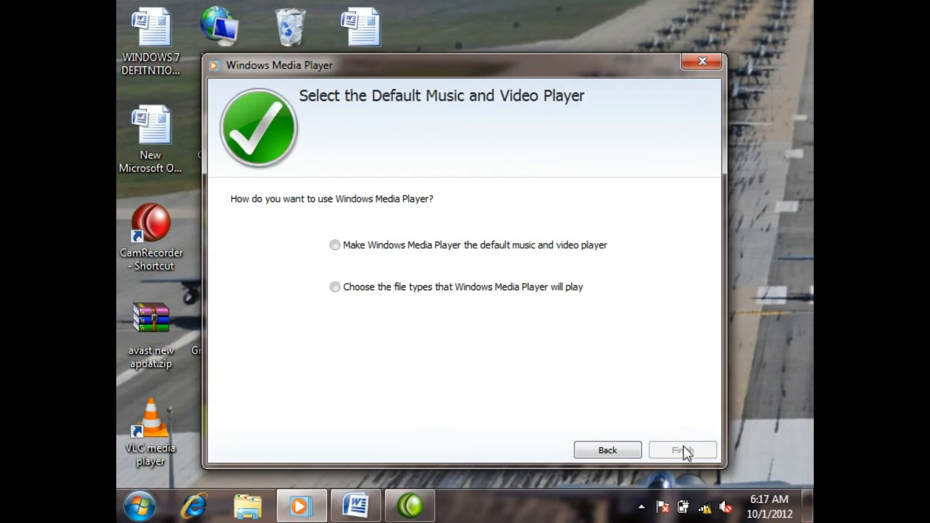
click(374, 289)
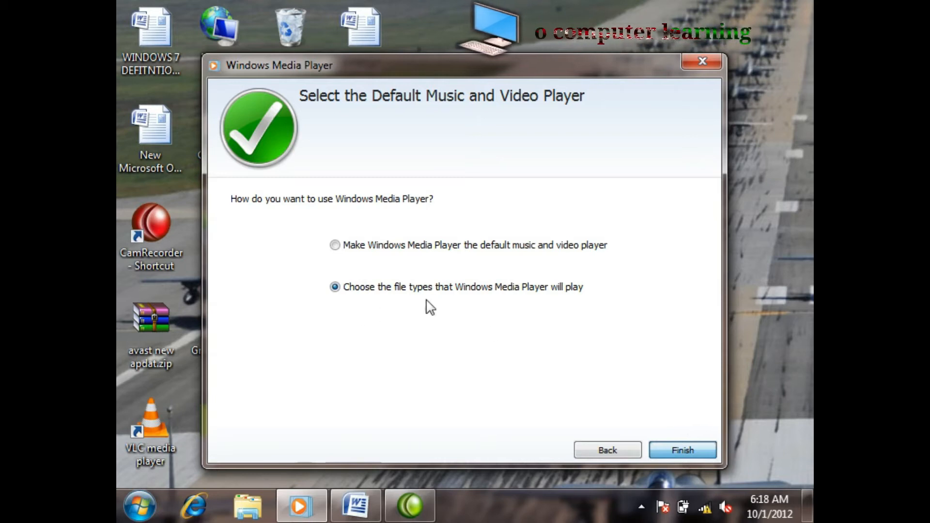
click(678, 450)
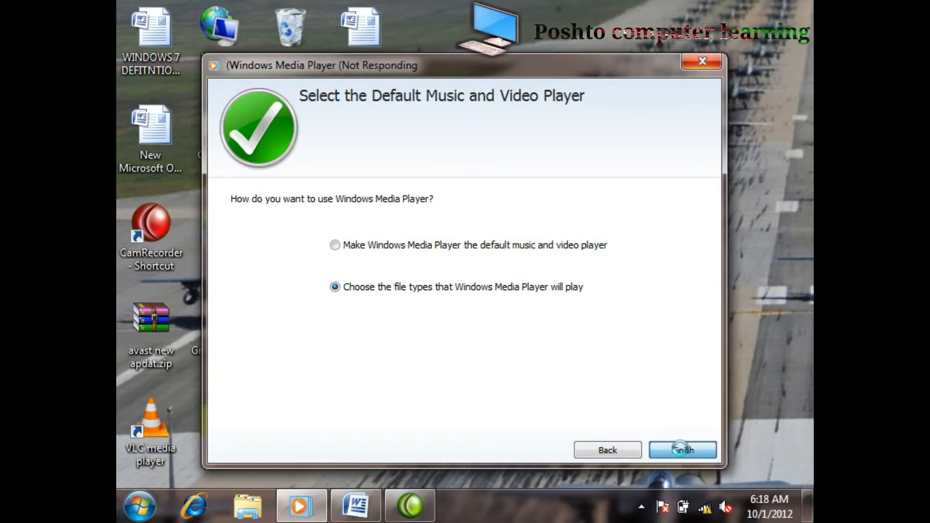
Step: Force the unresponsive Windows Media Player setup to close and refresh the desktop
click(702, 60)
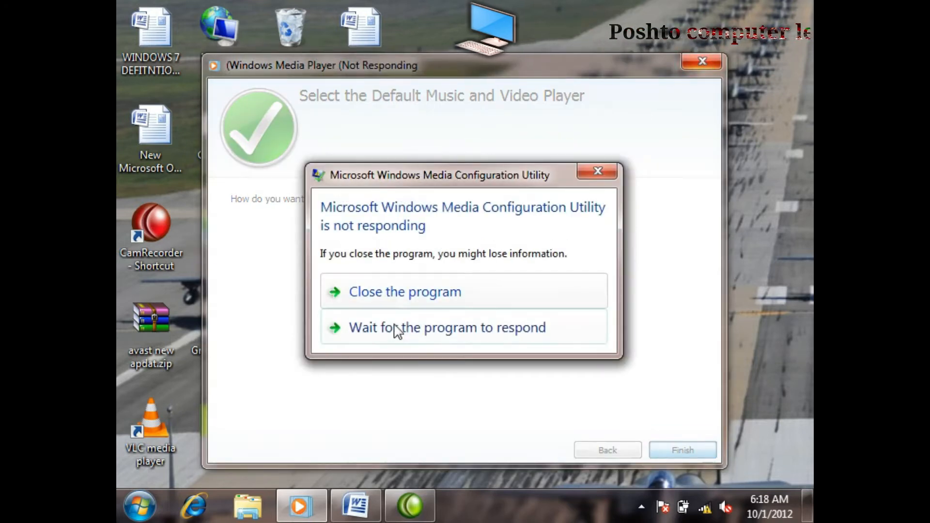
click(400, 291)
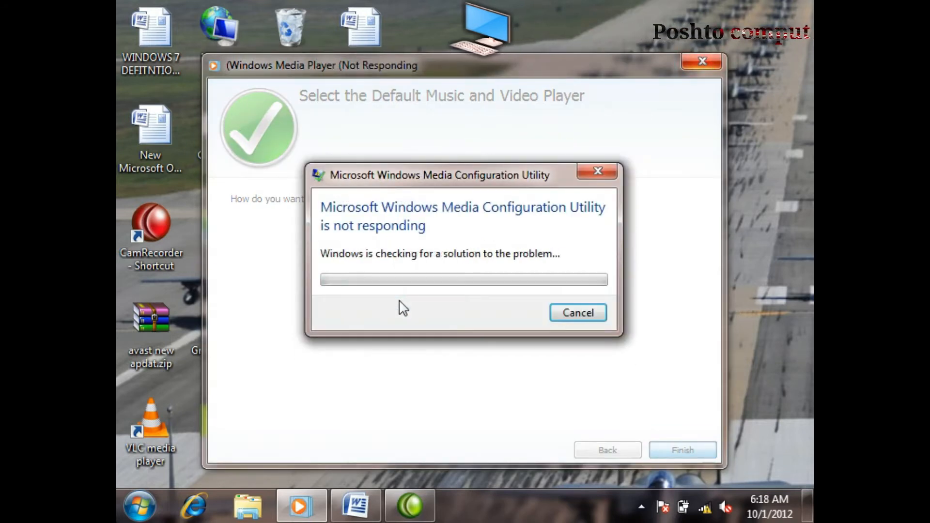
click(609, 169)
right_click(522, 211)
click(562, 264)
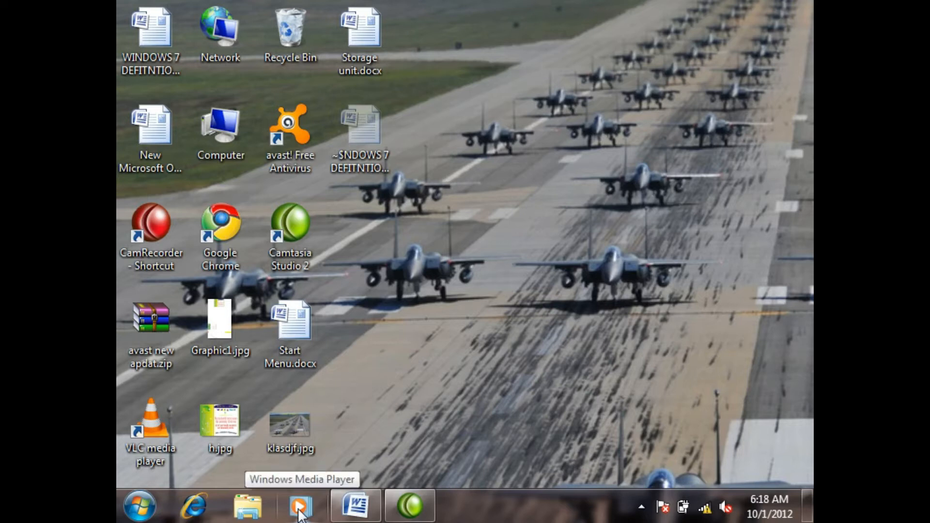
Step: Unpin Windows Media Player and Internet Explorer from the taskbar
right_click(300, 514)
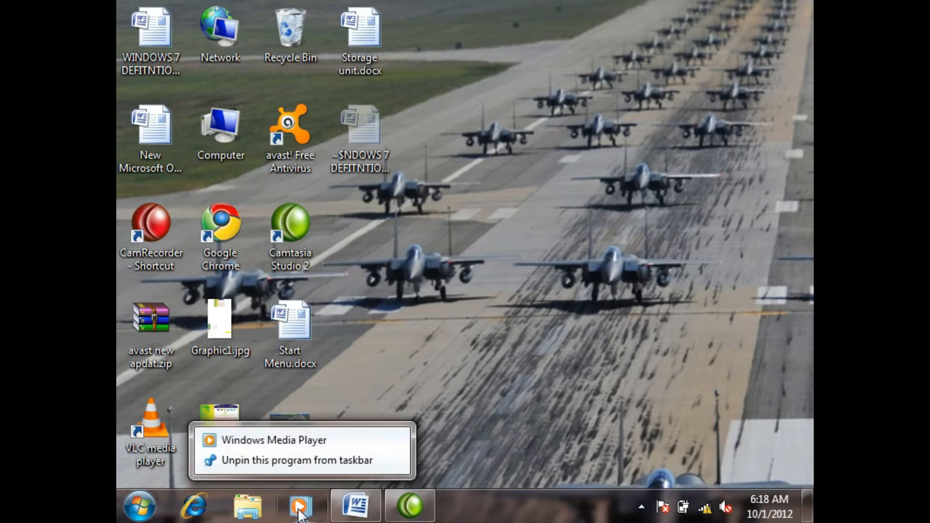
click(249, 461)
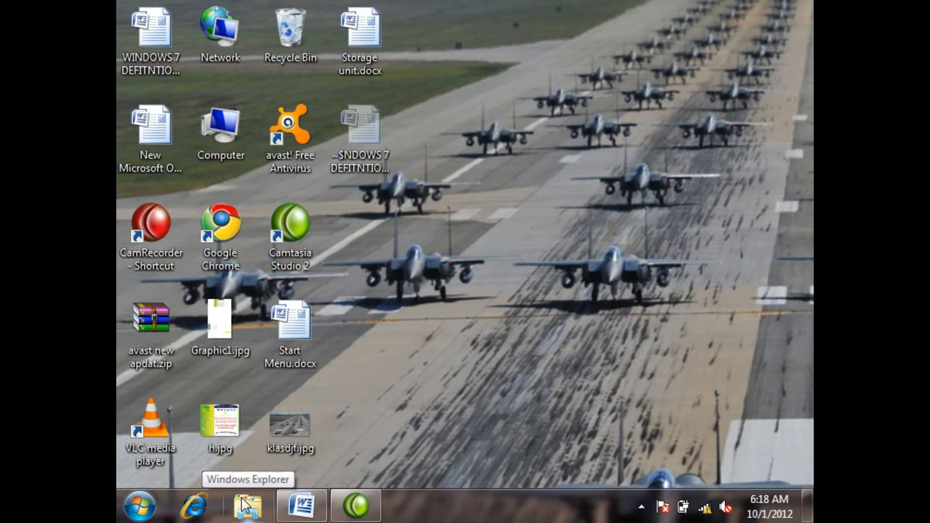
right_click(197, 509)
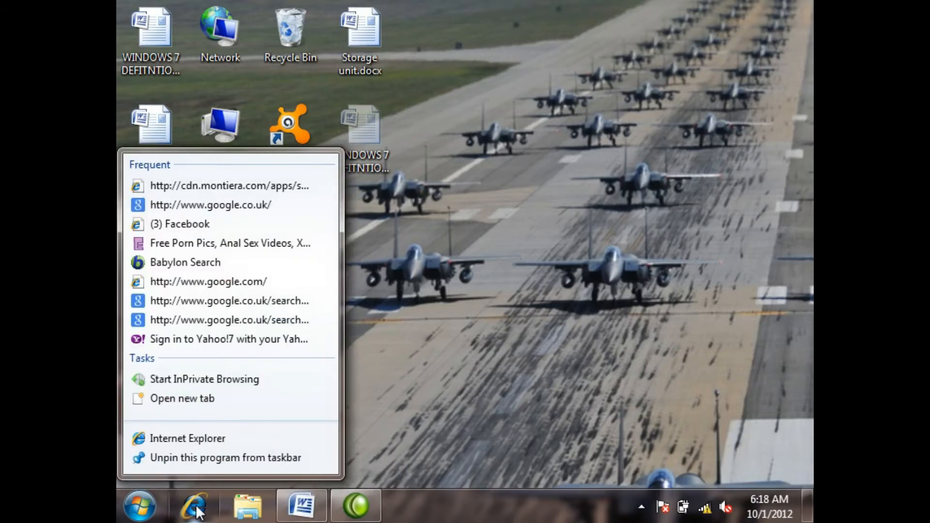
click(192, 458)
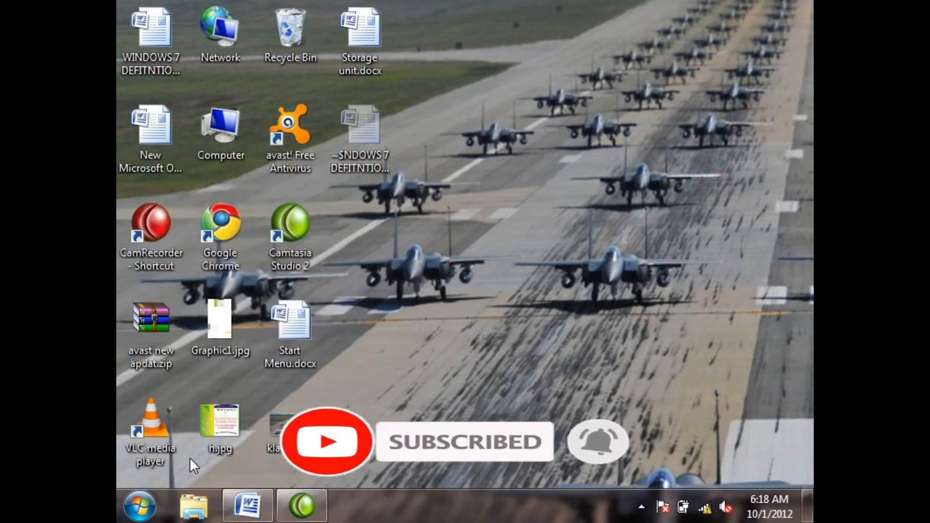
Step: Bring up the WINDOWS 7 DEFITNTION.docx notes in Word and close the document
click(247, 506)
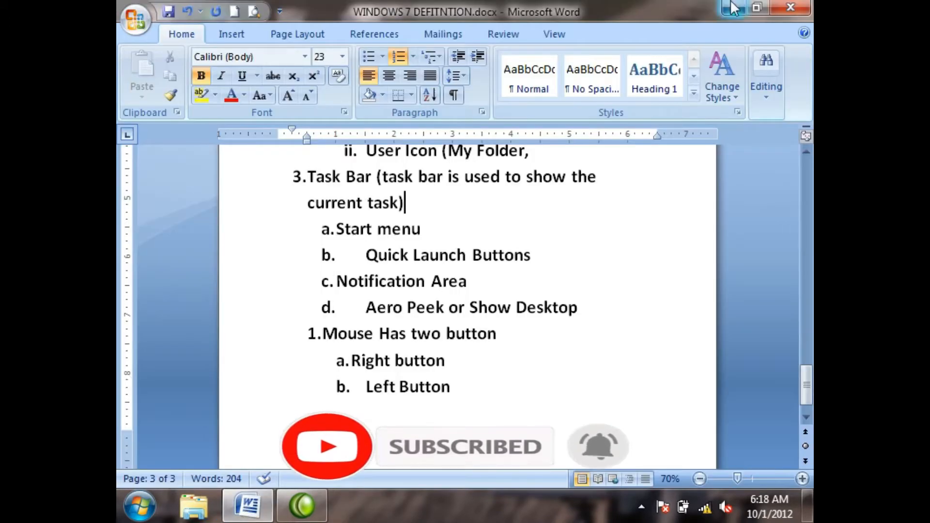
click(791, 7)
click(409, 297)
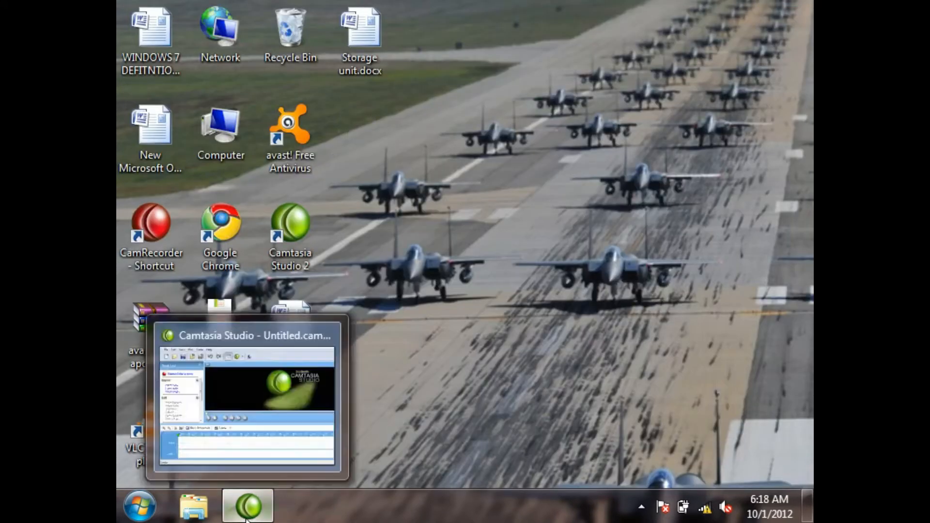
Step: Bring up Camtasia Studio, show the hidden notification icons, and return to a refreshed desktop with Camtasia minimized
click(247, 506)
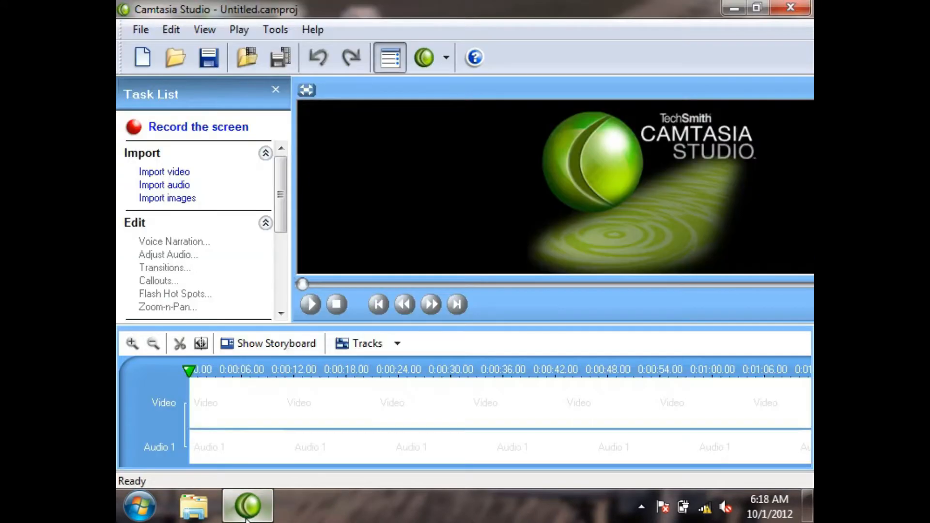
click(643, 507)
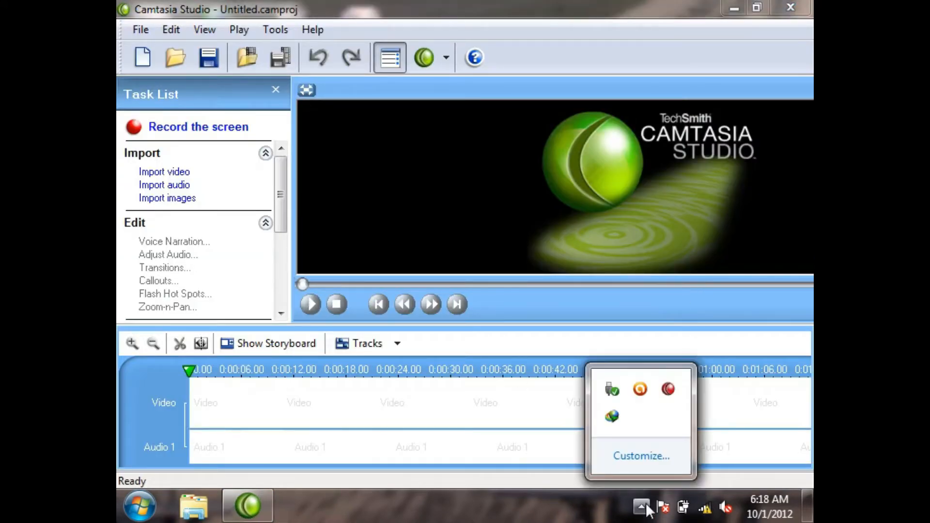
click(803, 6)
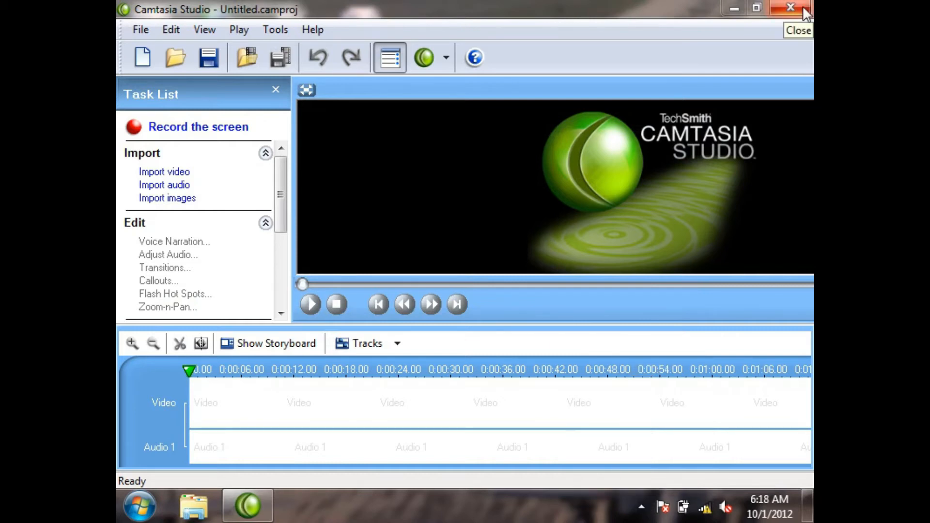
click(734, 8)
right_click(523, 193)
click(600, 244)
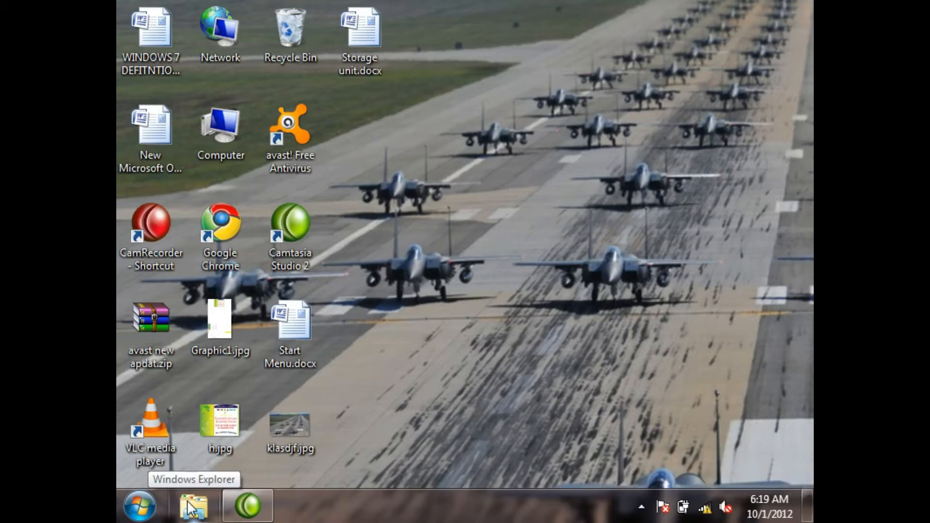
Step: Pin Microsoft Office Word 2007 to the taskbar from the Start menu
click(142, 512)
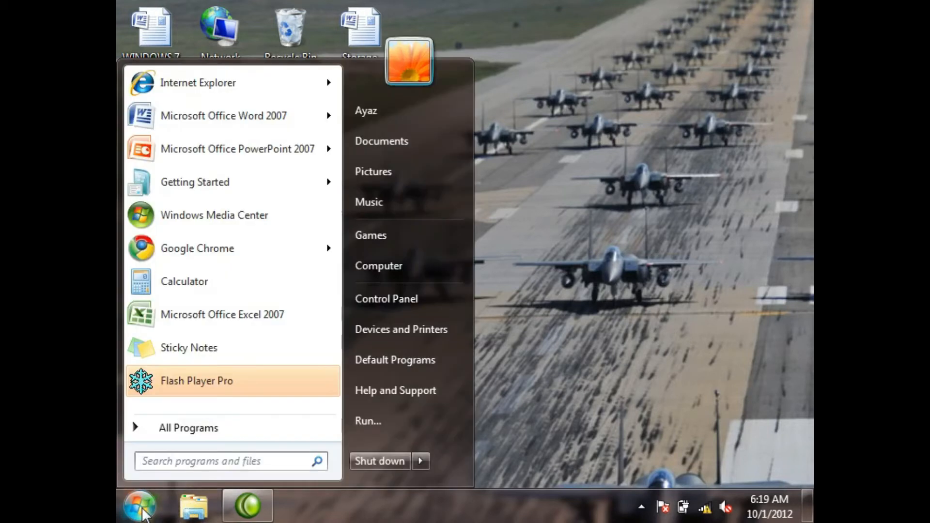
mouse_move(233, 125)
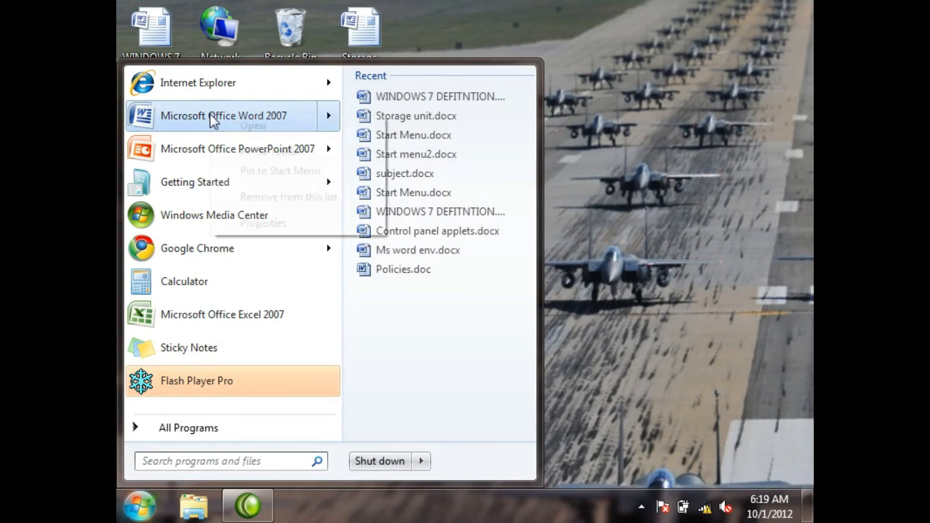
right_click(213, 121)
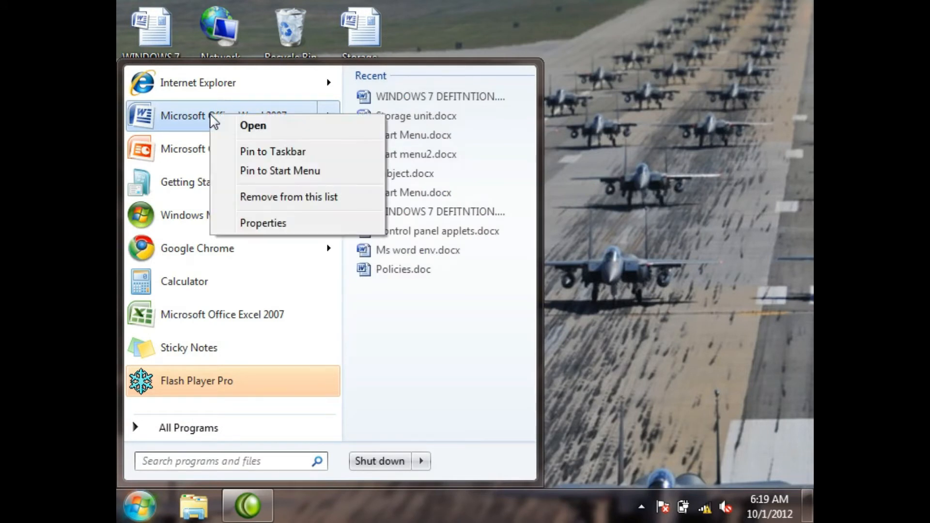
click(293, 154)
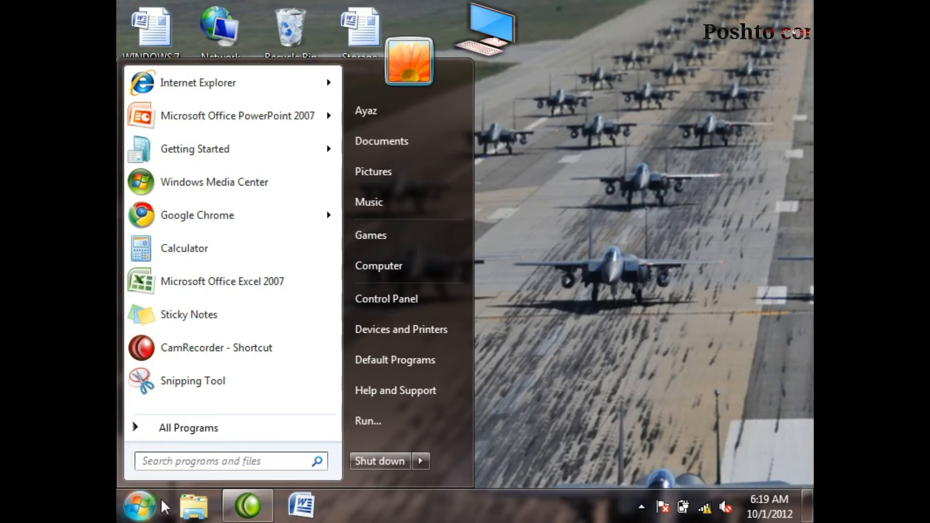
Step: Pin Calculator from the Accessories programs to the taskbar and close the Start menu
click(187, 436)
click(144, 504)
click(141, 505)
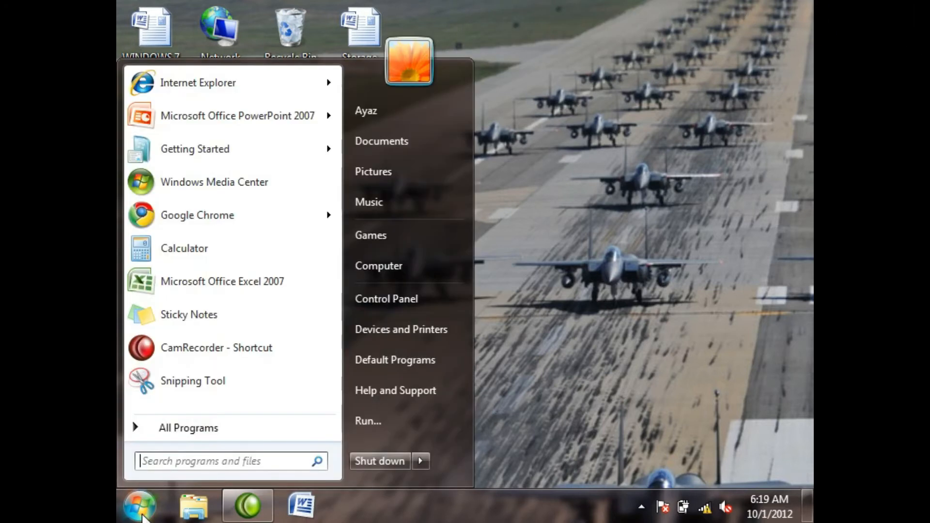
click(213, 433)
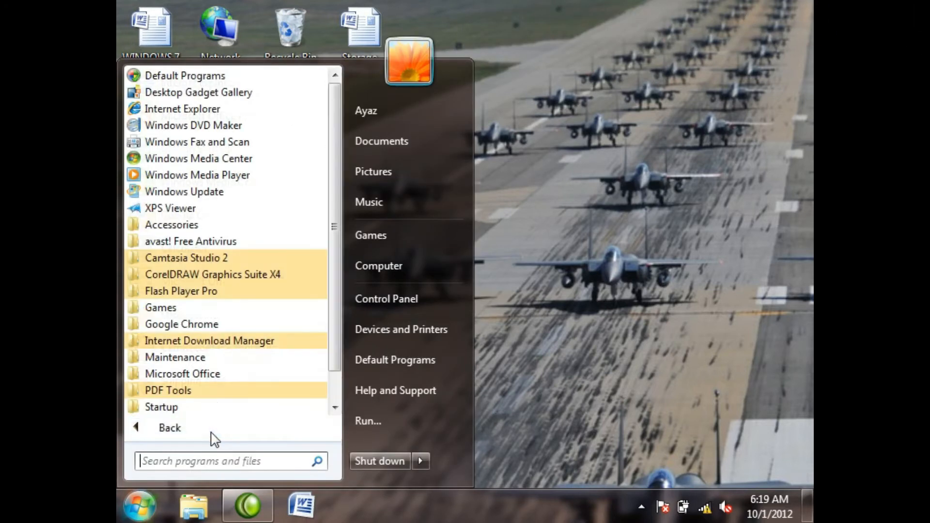
click(194, 226)
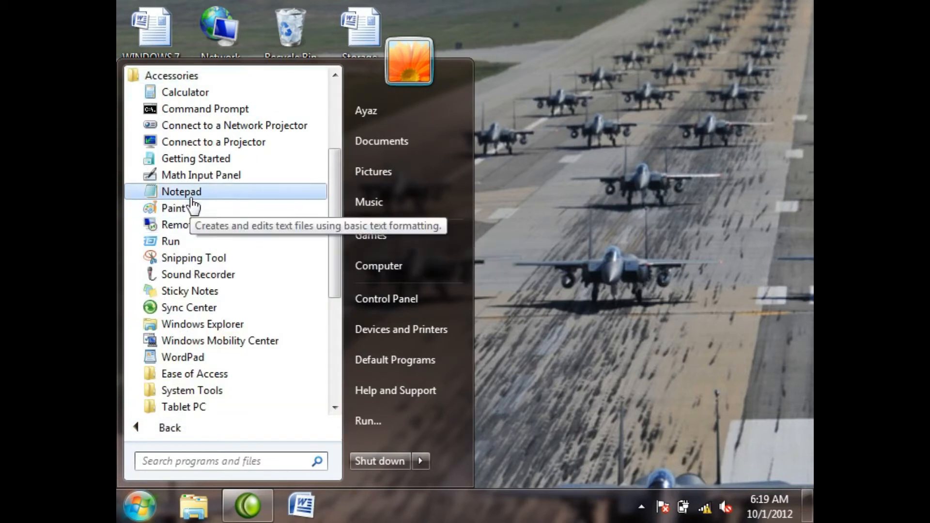
right_click(204, 92)
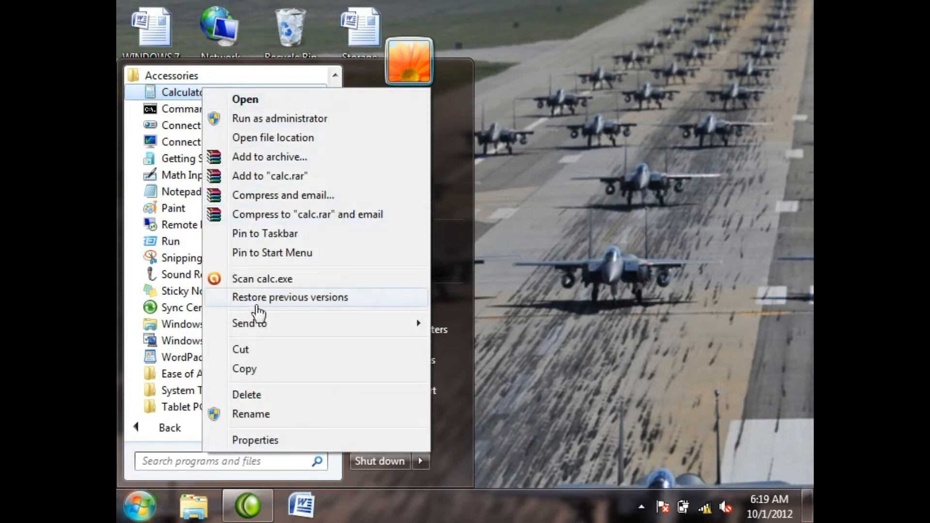
click(271, 233)
click(569, 382)
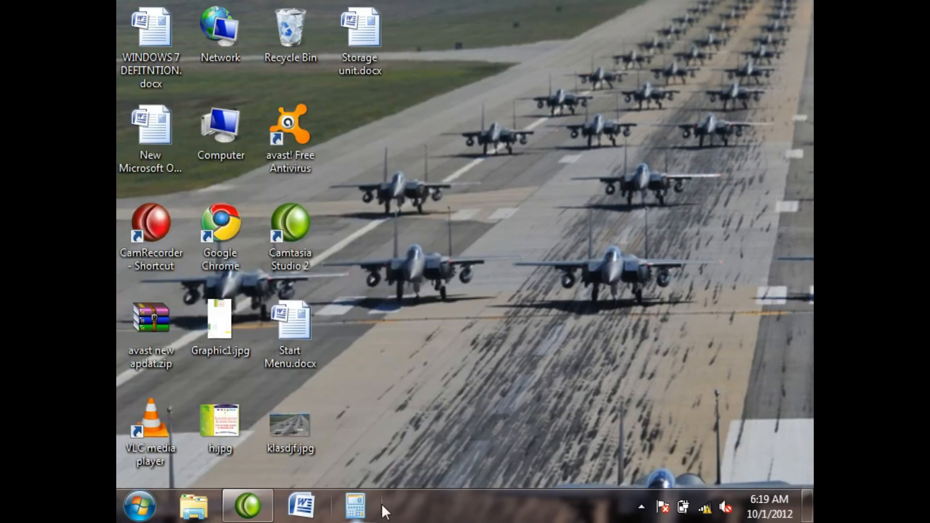
Step: Move the Camtasia Studio taskbar button behind Calculator and launch Word from its pinned shortcut
drag(266, 504, 373, 517)
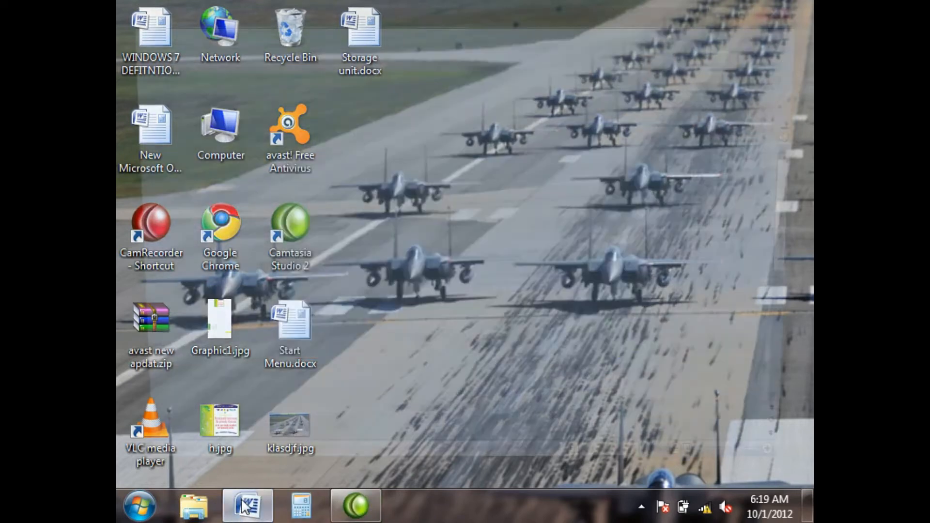
click(245, 505)
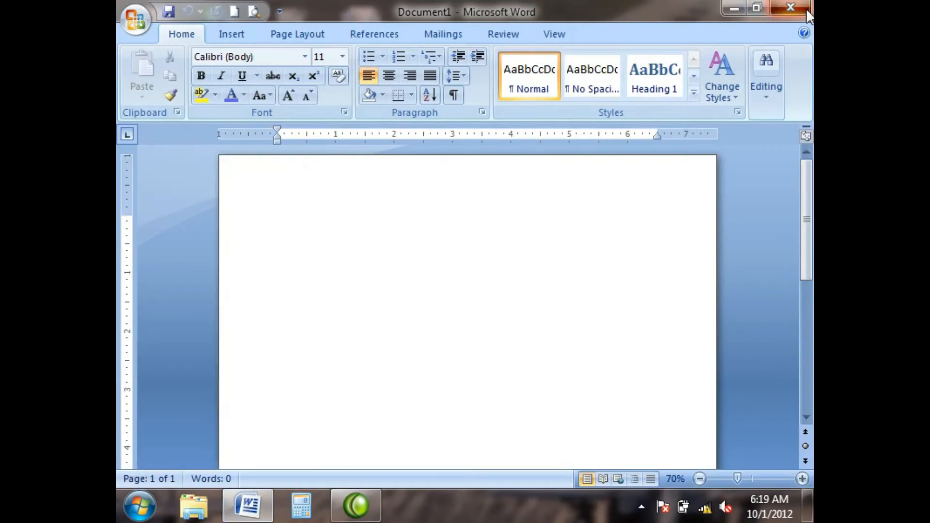
Step: Close Word, launch Calculator from its pinned taskbar shortcut, and close it after moving its window
click(806, 8)
click(304, 506)
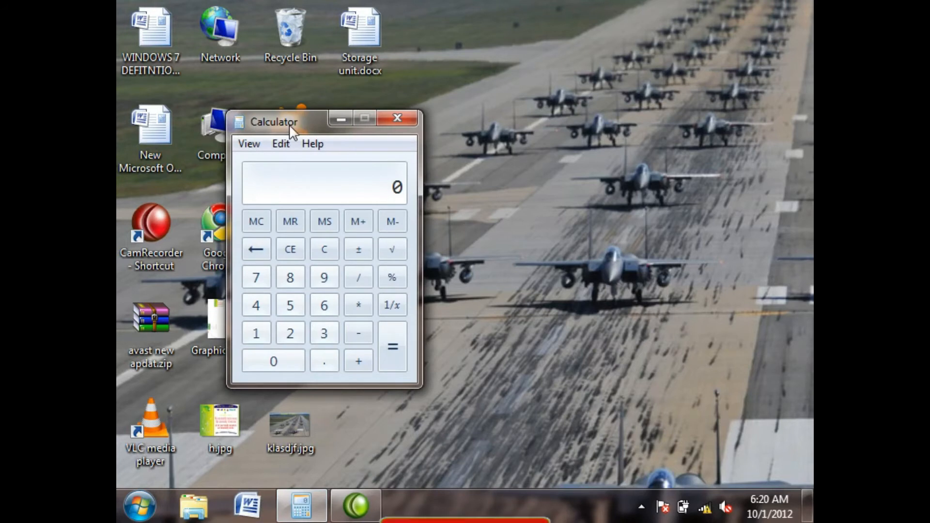
drag(289, 124, 502, 92)
click(610, 85)
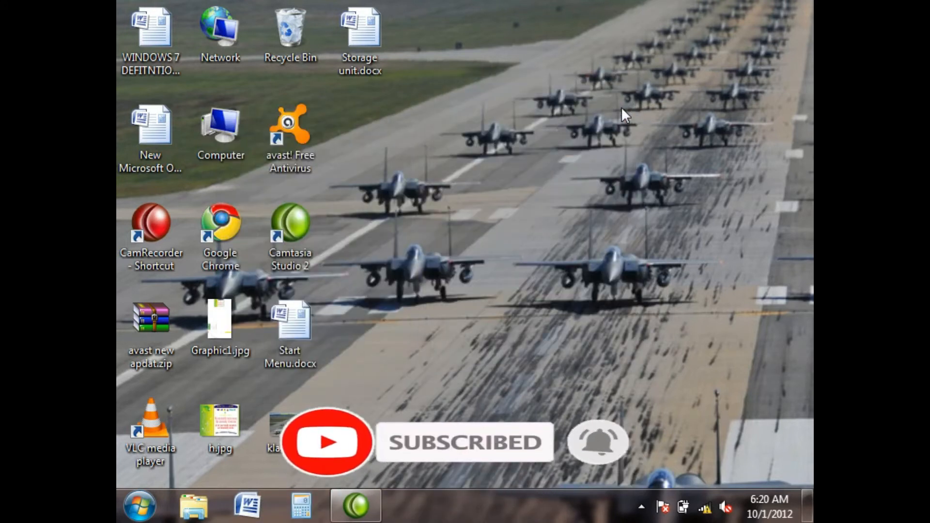
Step: Pin Microsoft Office Excel 2007 to the taskbar from the Start menu and move the Camtasia Studio button behind it
key(super)
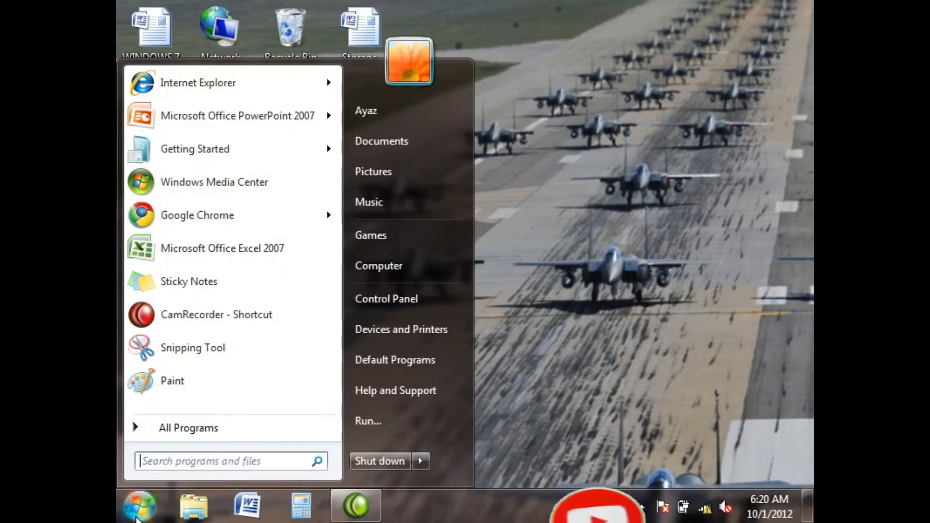
click(203, 426)
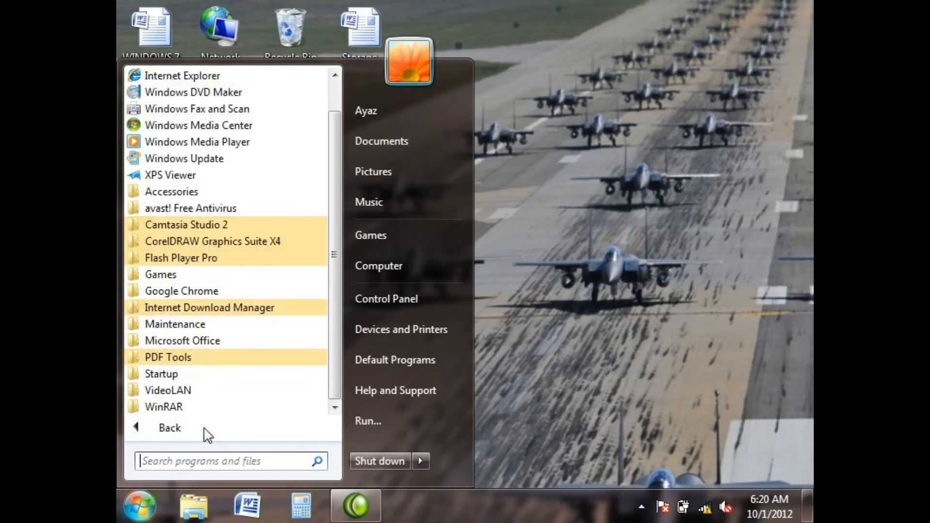
click(199, 341)
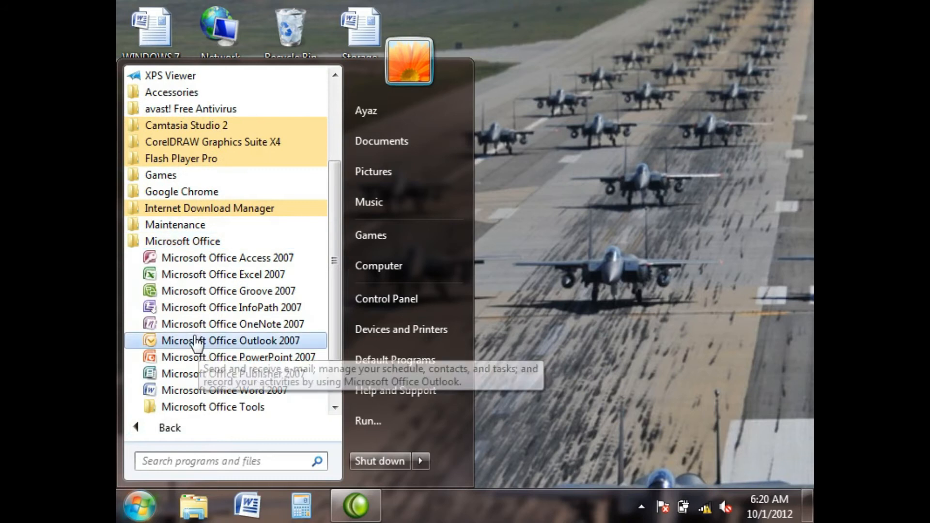
right_click(199, 279)
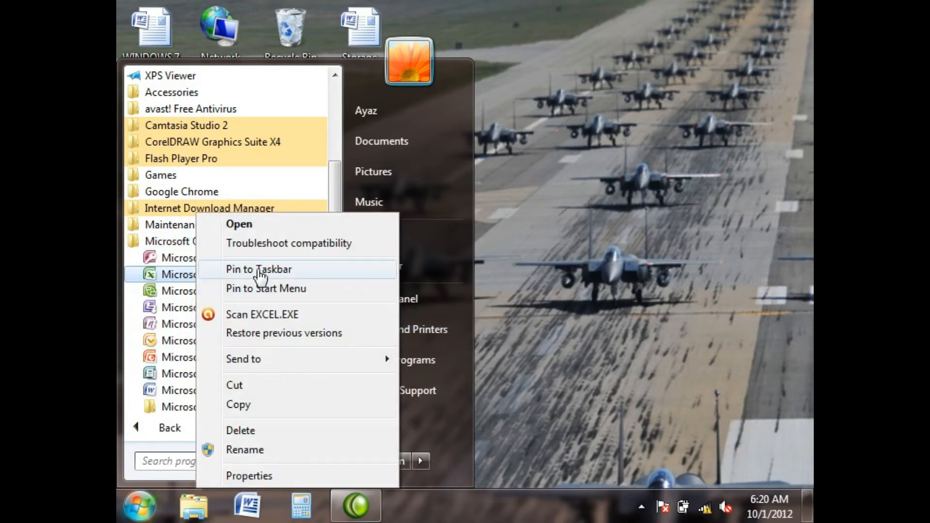
click(260, 271)
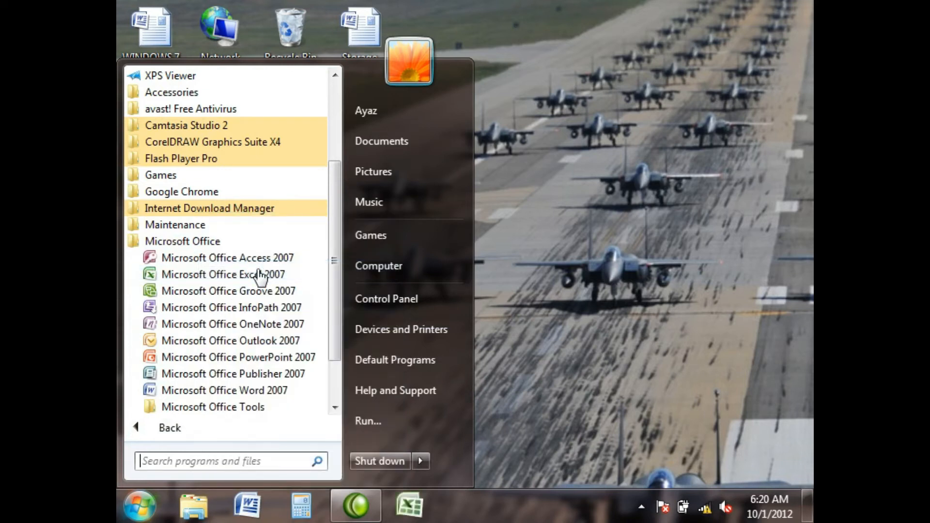
click(458, 499)
drag(356, 507, 421, 515)
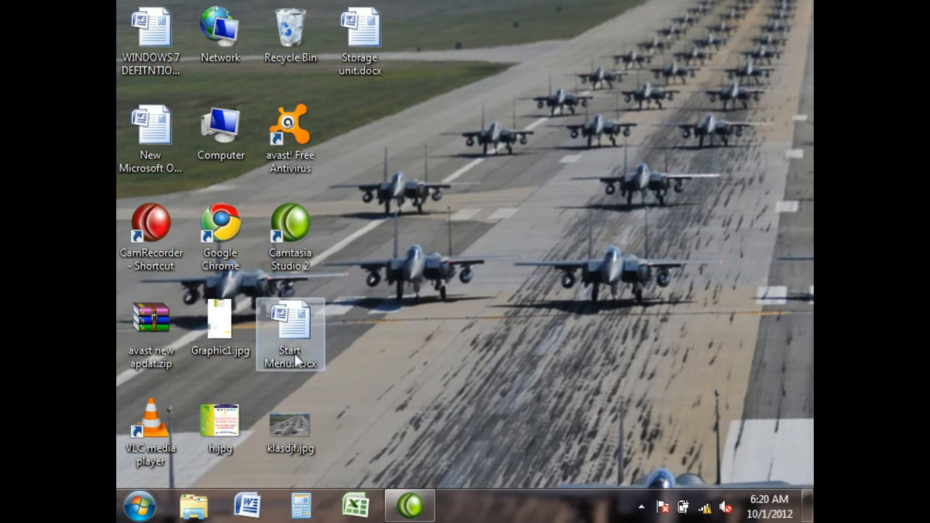
Step: Unpin Word, Calculator and Excel from the taskbar
right_click(247, 497)
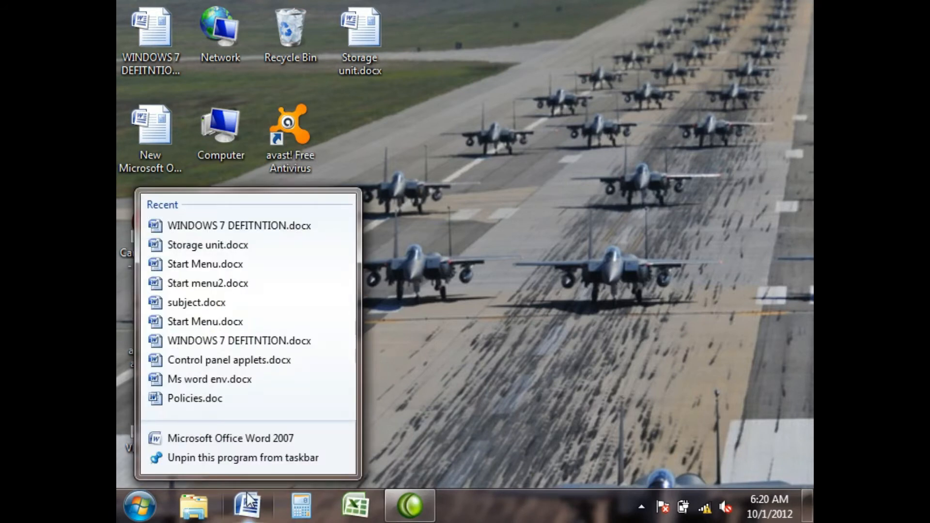
click(216, 460)
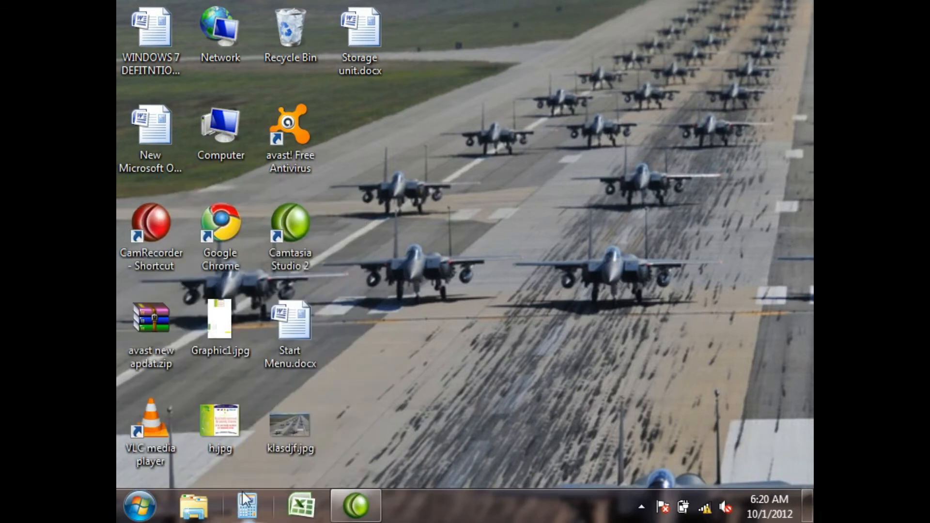
right_click(241, 504)
click(234, 459)
right_click(247, 502)
click(235, 459)
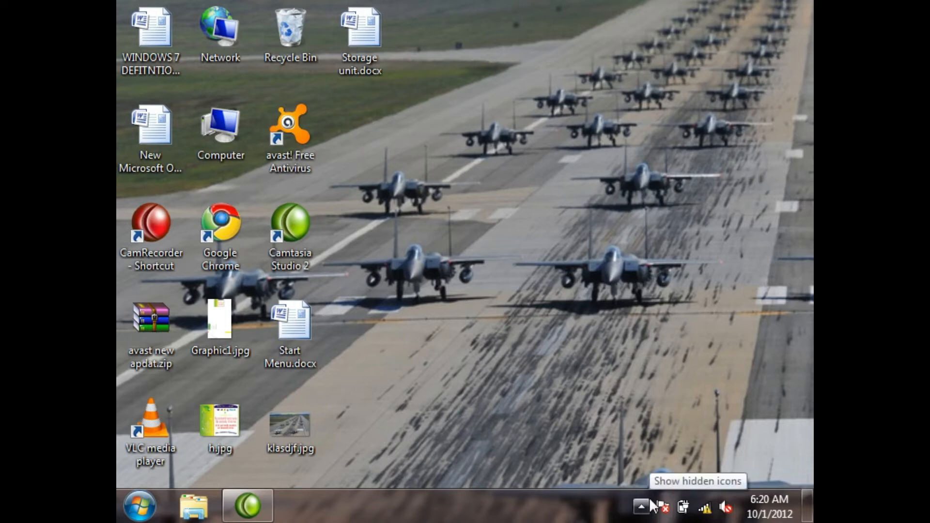
Step: Refresh the desktop twice and check the date and time in the notification area
right_click(570, 273)
click(618, 318)
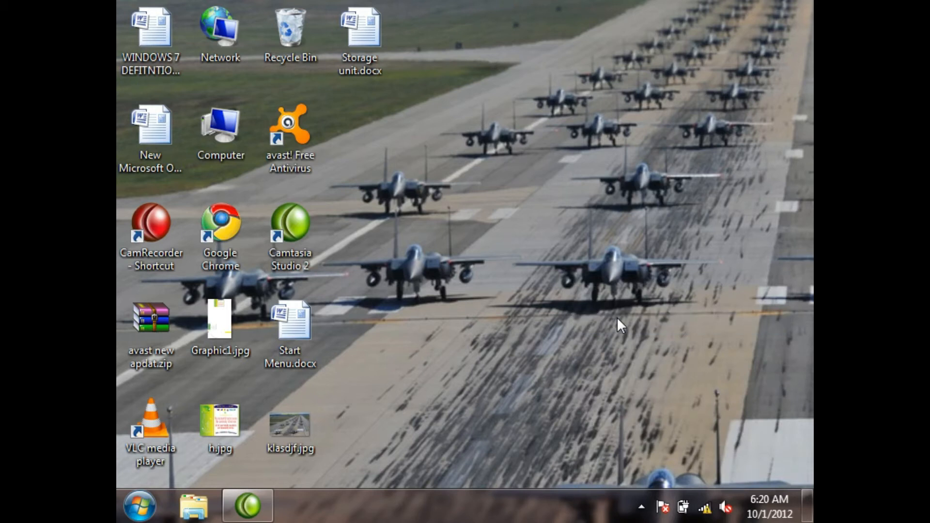
right_click(479, 156)
click(525, 208)
mouse_move(768, 504)
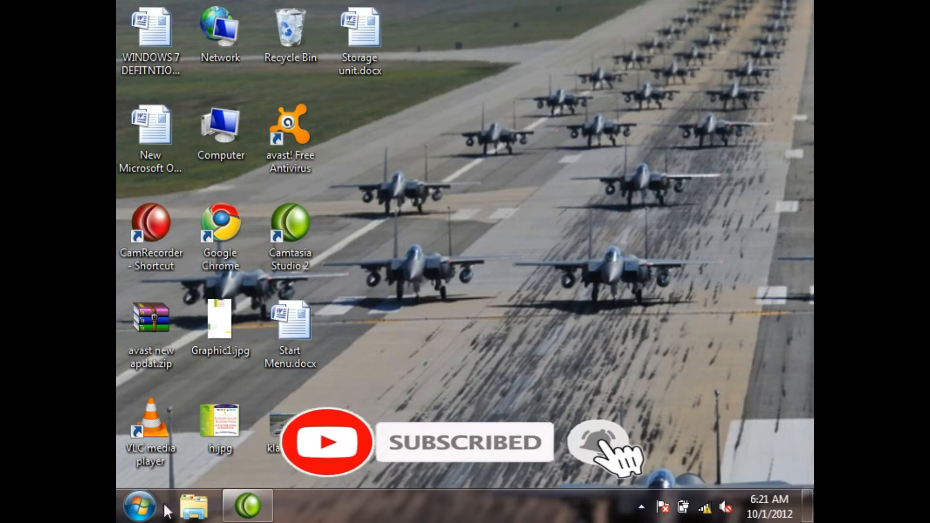
Step: Play Wildlife.wmv from the Sample Videos folder of the Videos library and close the folder window
click(147, 503)
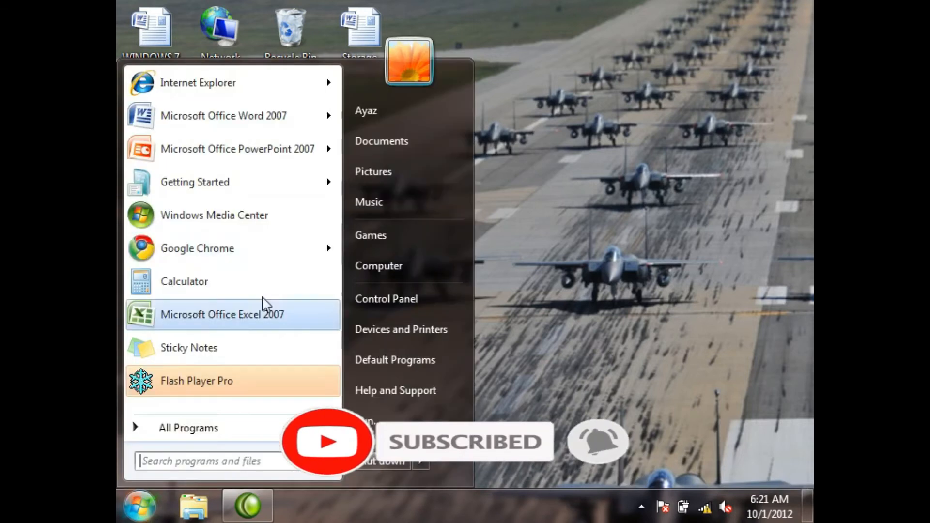
click(415, 147)
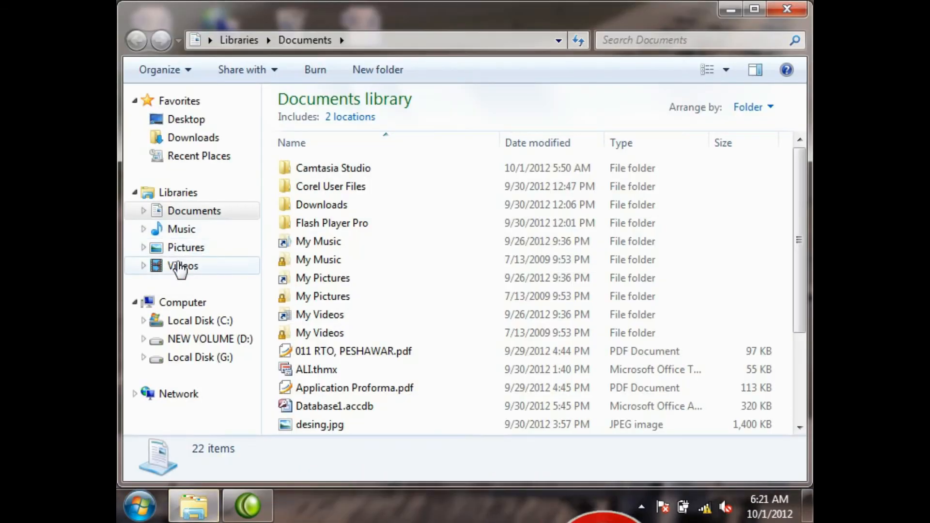
click(182, 265)
double_click(332, 184)
click(437, 205)
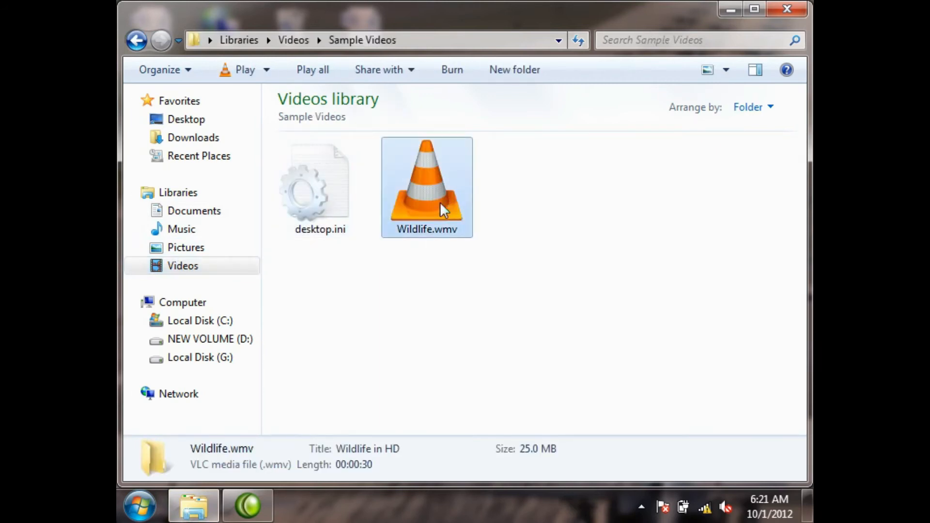
click(787, 8)
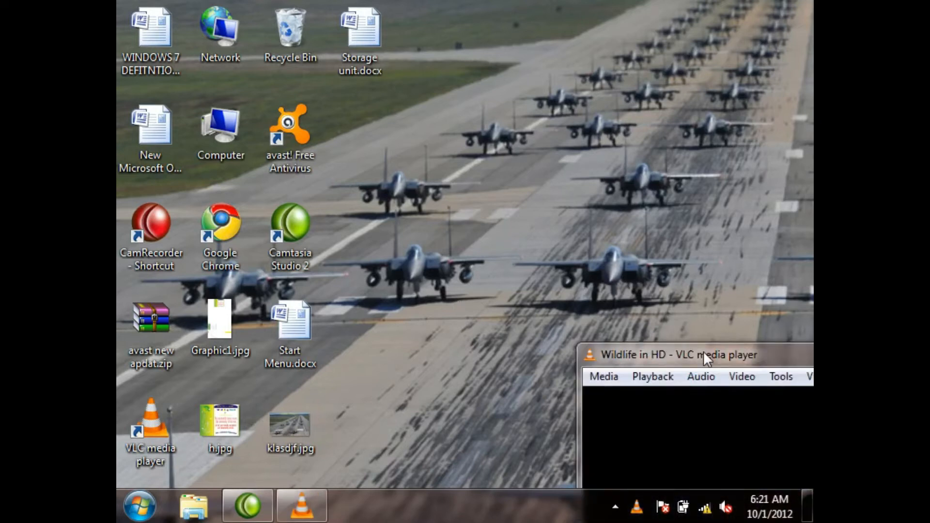
Step: Maximize the VLC media player window and raise its playback volume to 200%
drag(704, 351, 235, 10)
double_click(234, 11)
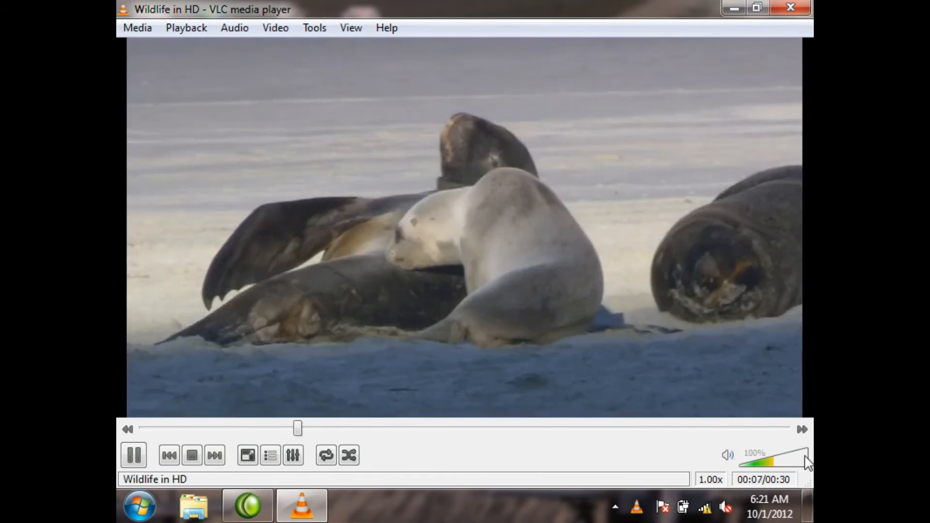
click(807, 460)
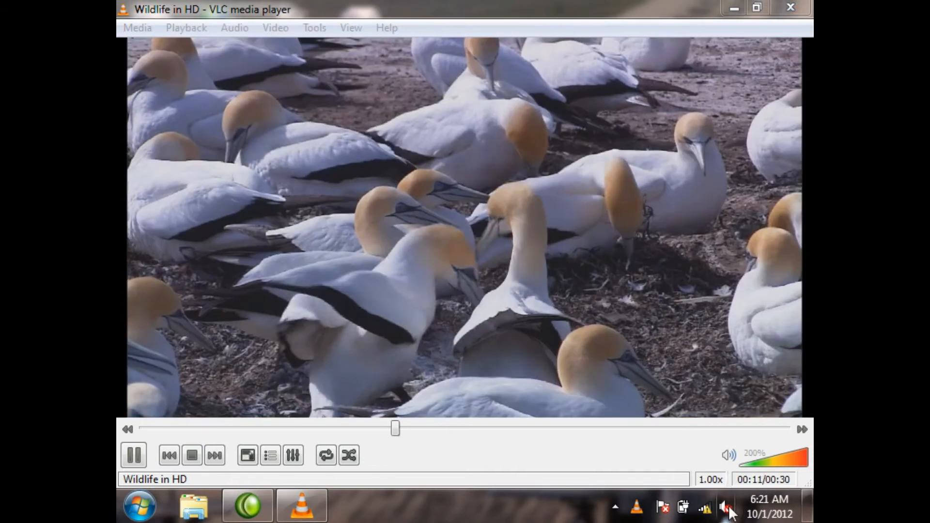
Step: Unmute the system speakers by raising the Windows volume to its maximum, and dismiss the volume control
click(728, 509)
drag(724, 334, 723, 281)
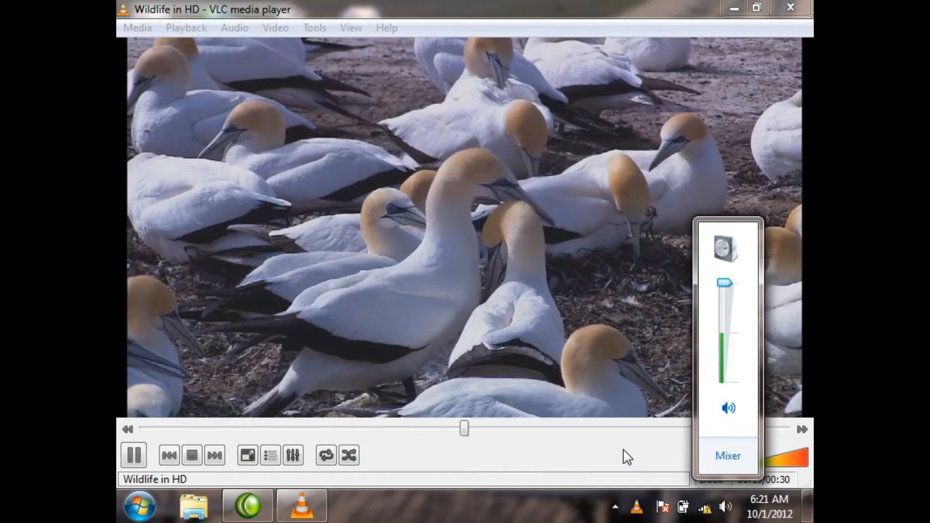
click(625, 456)
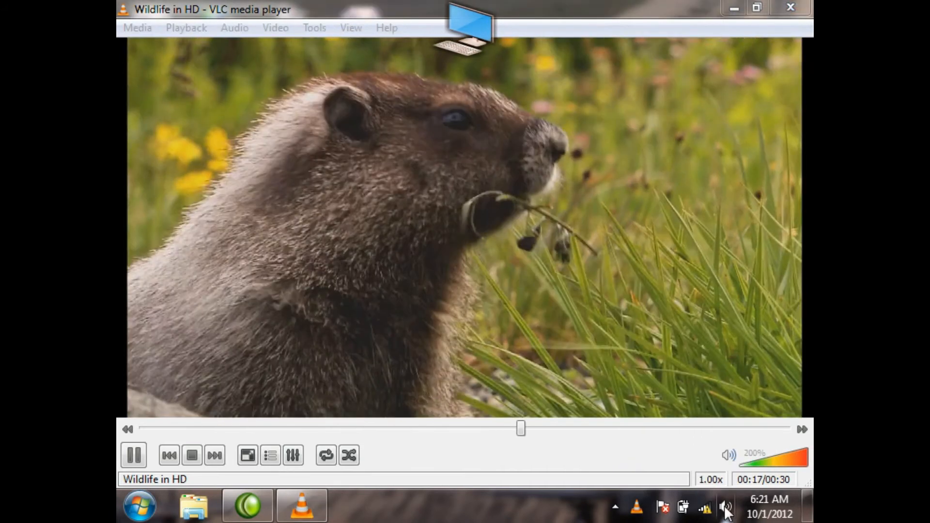
Step: Mute the system speakers from the notification area and close VLC media player
click(725, 507)
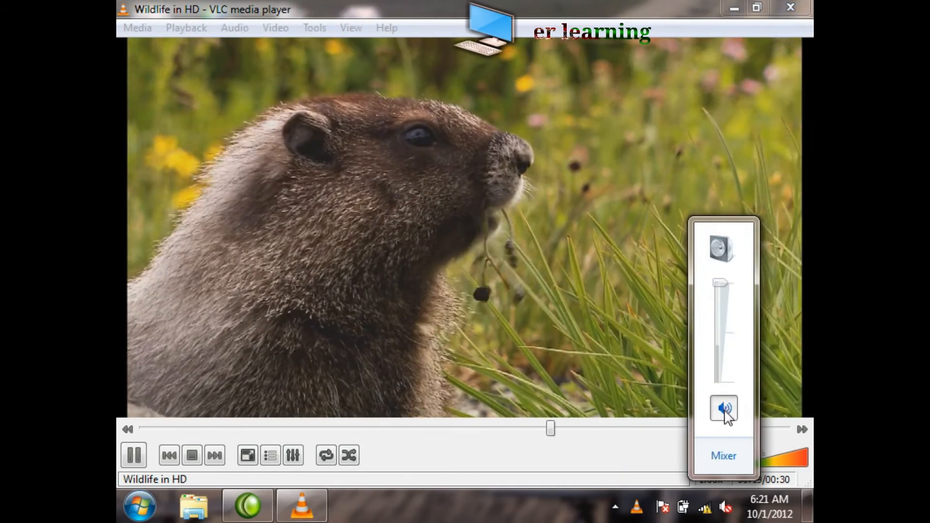
click(724, 409)
click(644, 458)
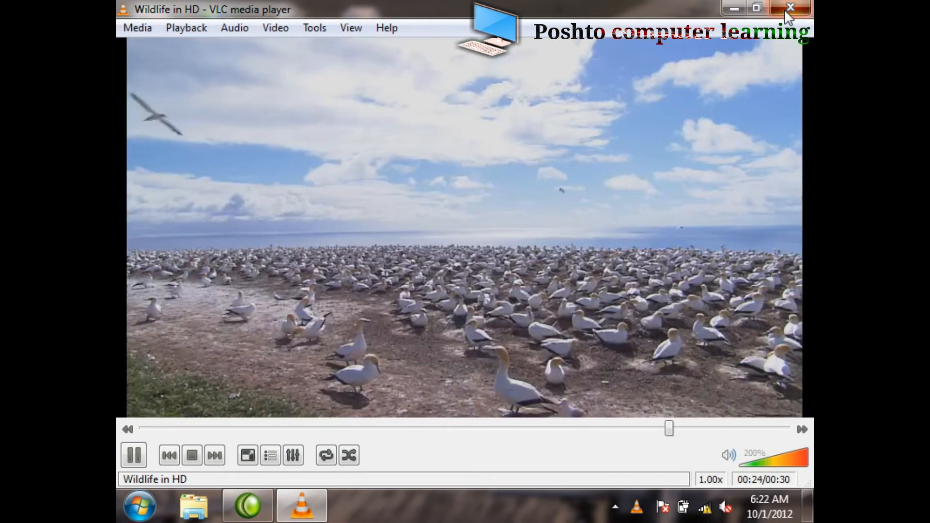
click(789, 9)
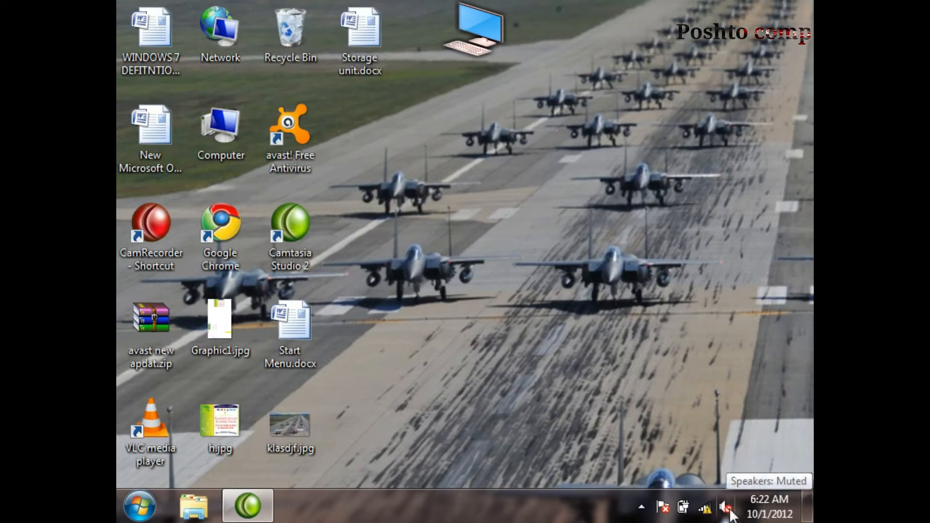
Step: View the available wireless networks and the connected network's details from the notification area, and close the list
click(705, 509)
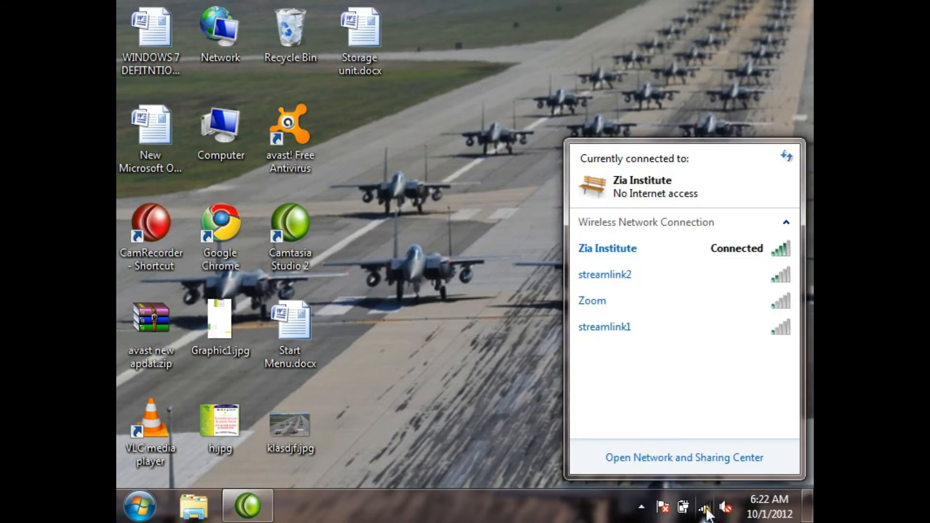
mouse_move(757, 260)
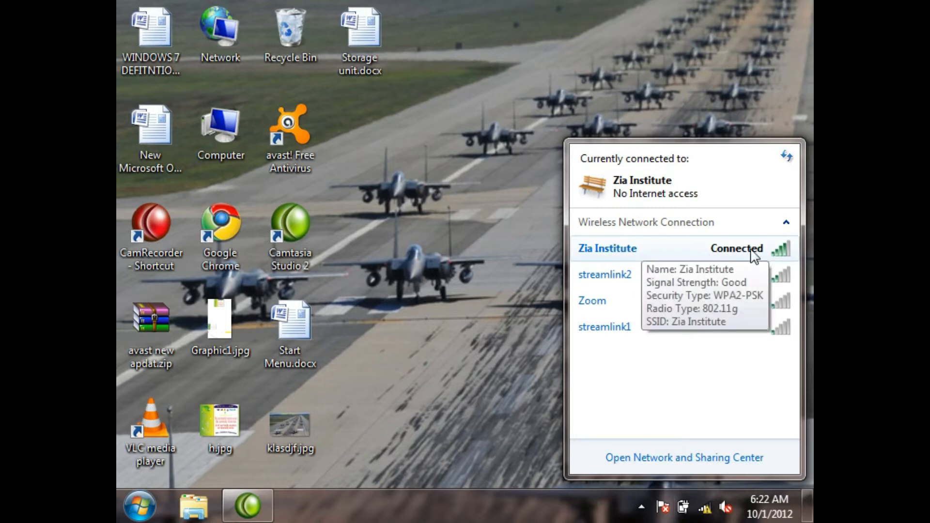
click(464, 307)
Step: Open Google Chrome from the desktop, dismiss the default-browser notice, and close the browser once the Google page loads
click(140, 506)
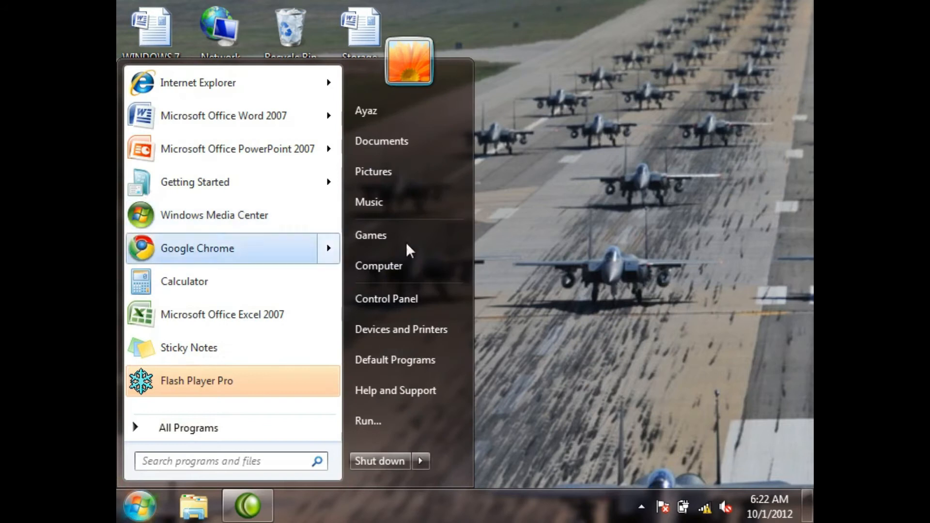
click(643, 239)
double_click(232, 224)
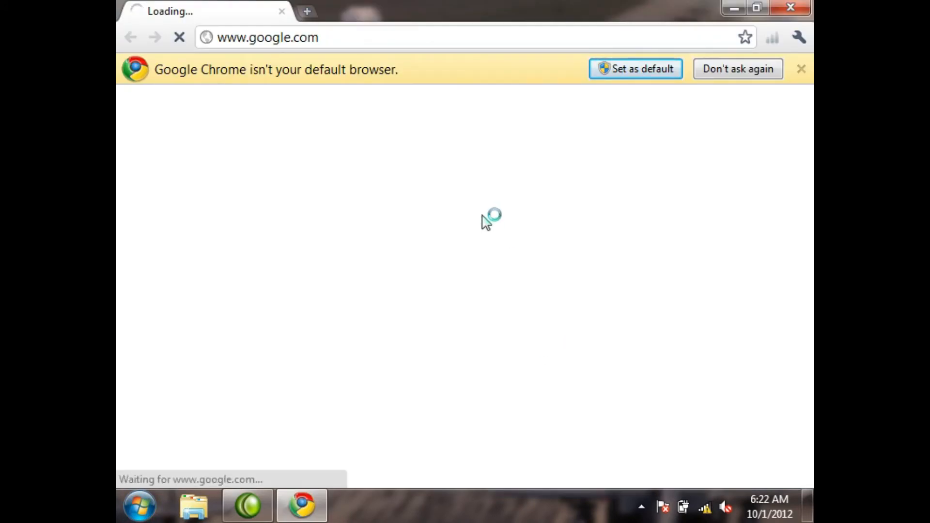
click(801, 69)
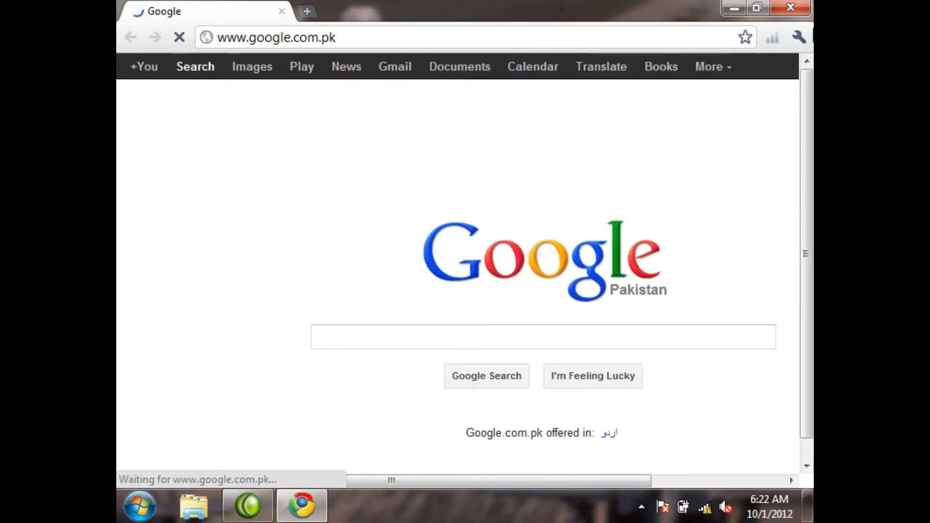
click(791, 7)
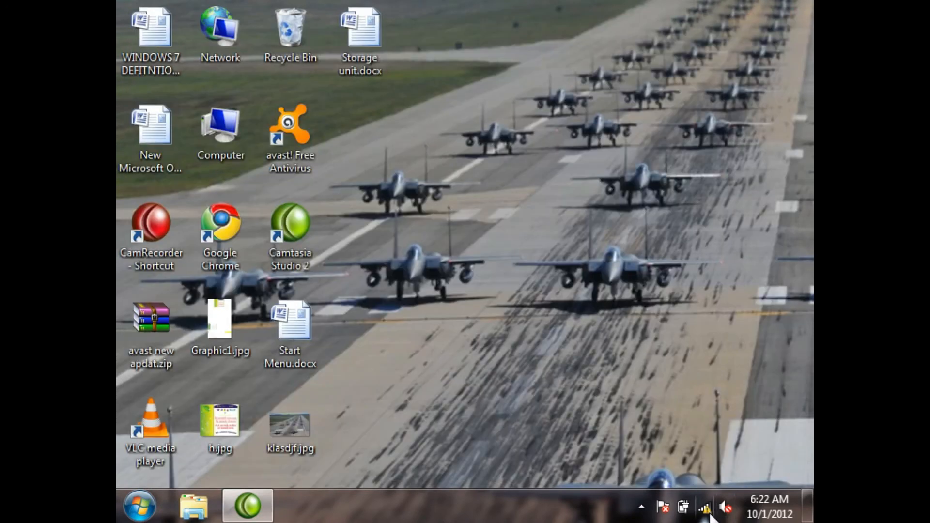
Step: Examine the network, power and Action Center icons in the notification area and finish with a desktop refresh
mouse_move(711, 517)
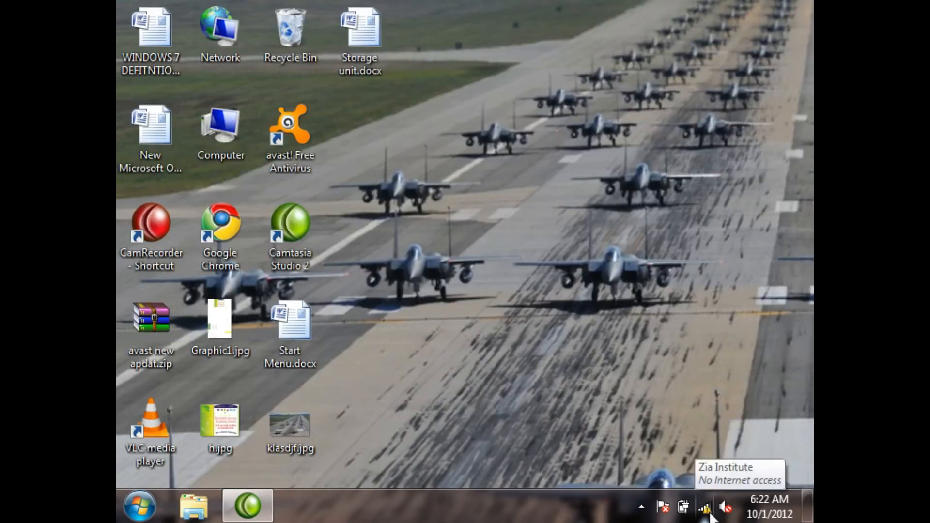
mouse_move(683, 511)
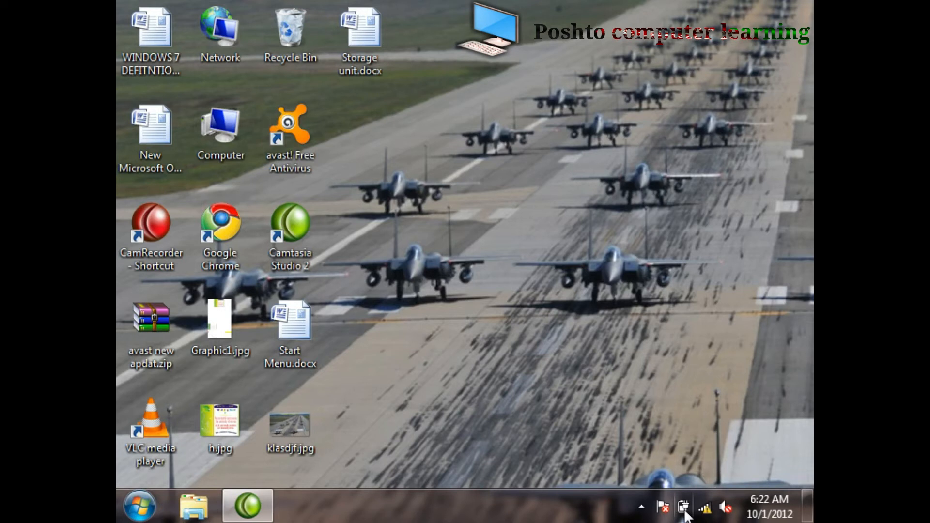
mouse_move(684, 513)
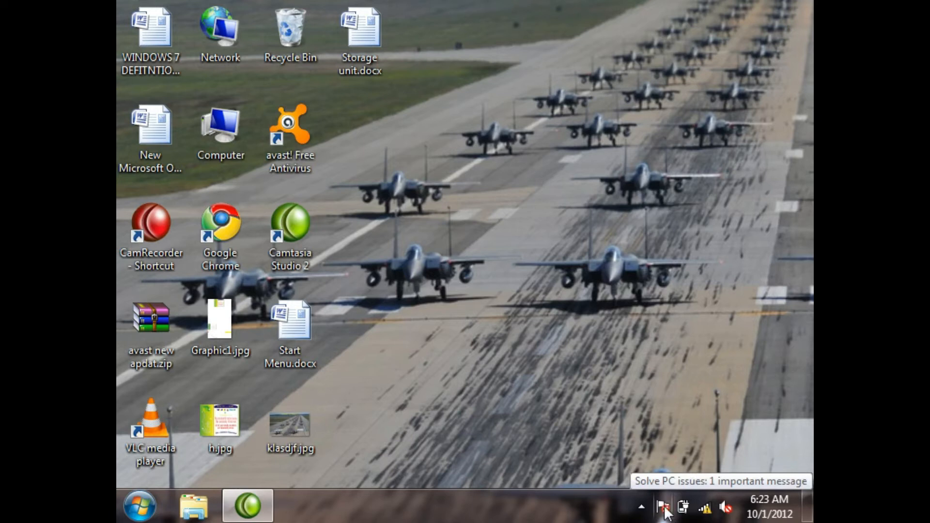
click(663, 508)
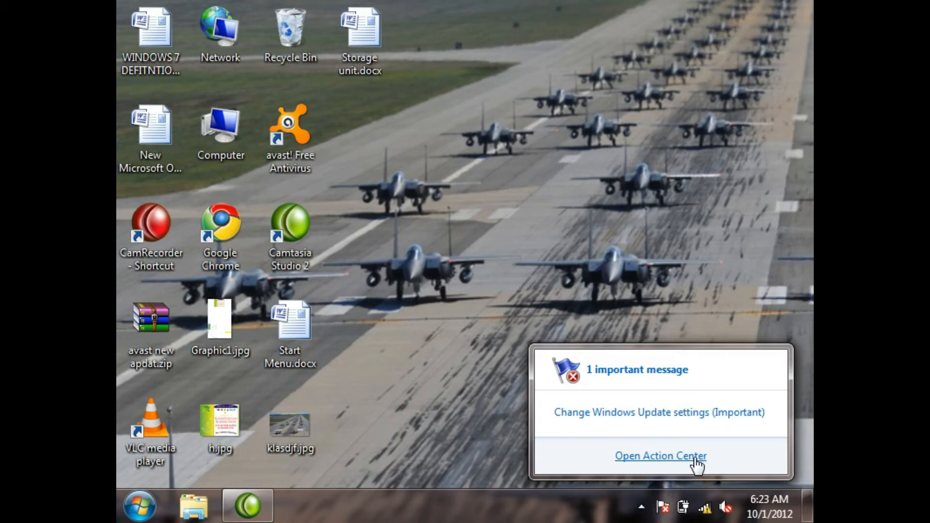
right_click(534, 216)
click(578, 266)
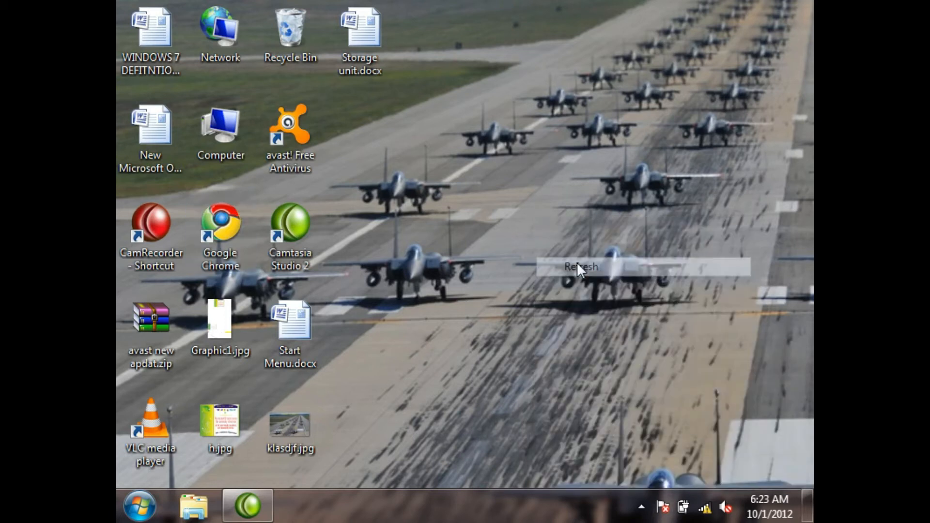
Step: Refresh the desktop and view the Action Center message summary from the notification area
right_click(534, 257)
click(577, 304)
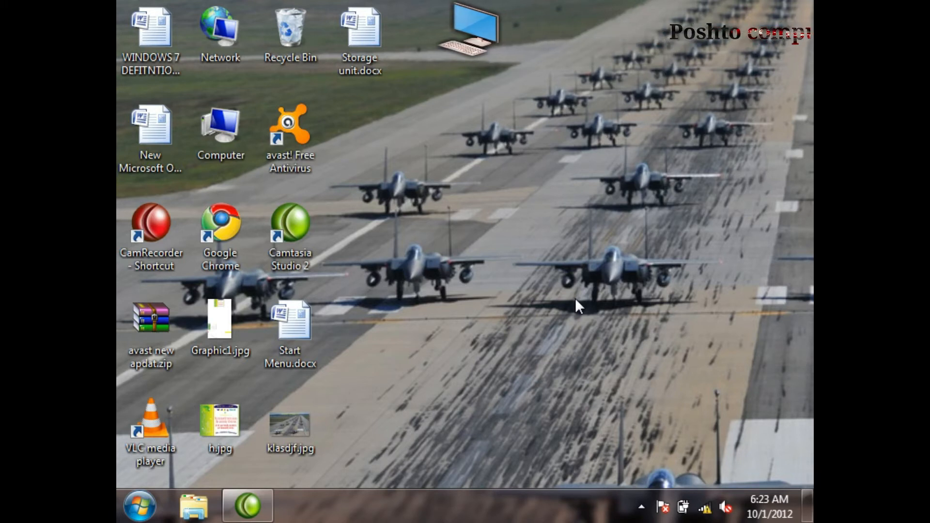
click(662, 506)
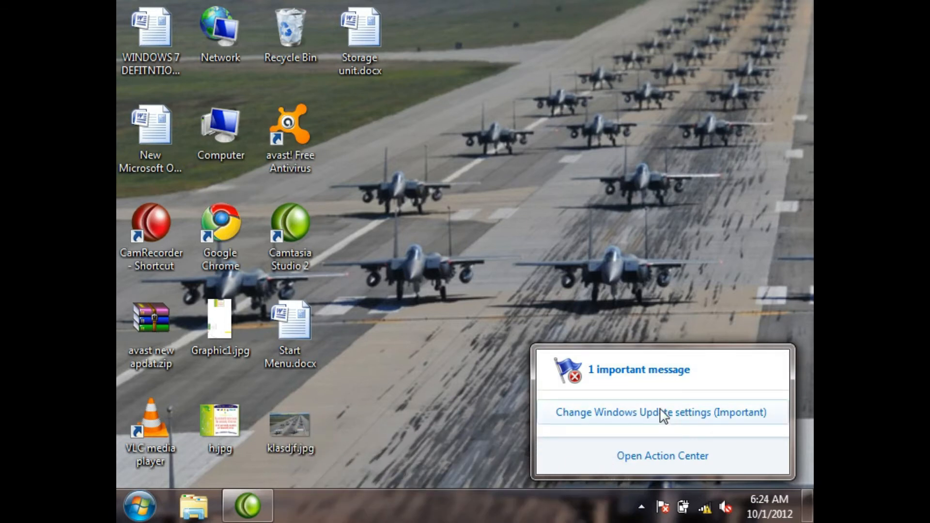
Step: Open Windows Update from the Control Panel
click(139, 506)
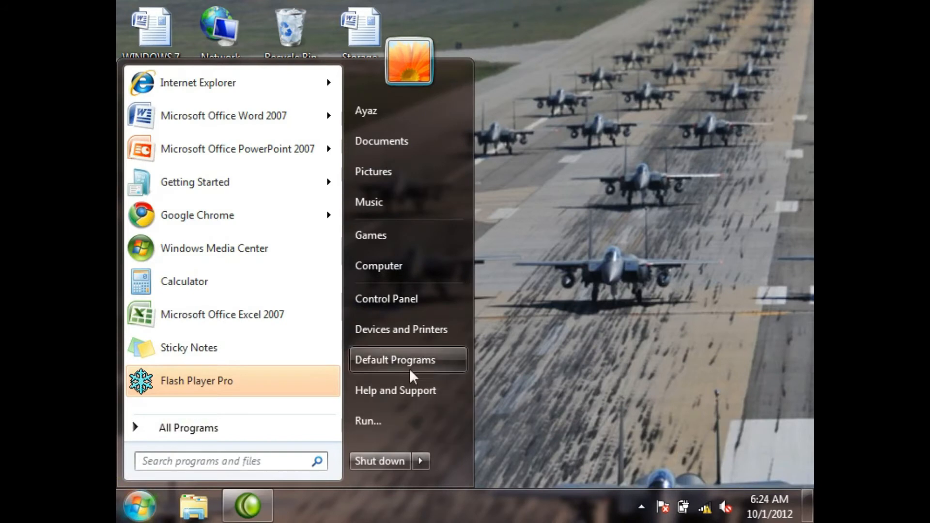
click(429, 301)
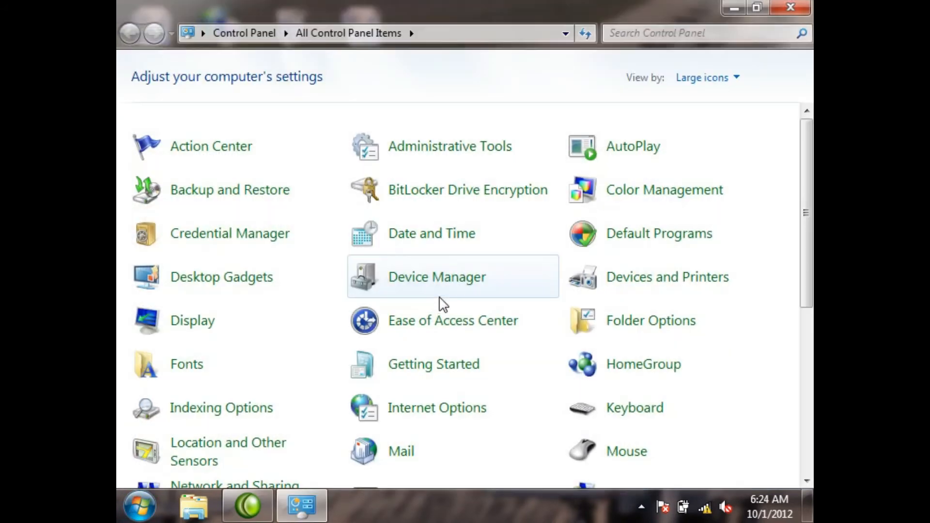
scroll(430, 395, down, 7)
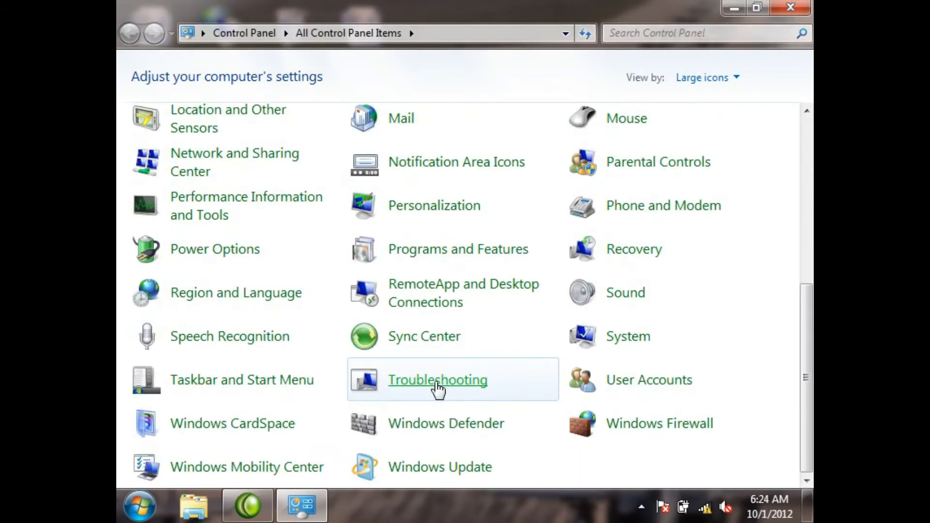
click(437, 467)
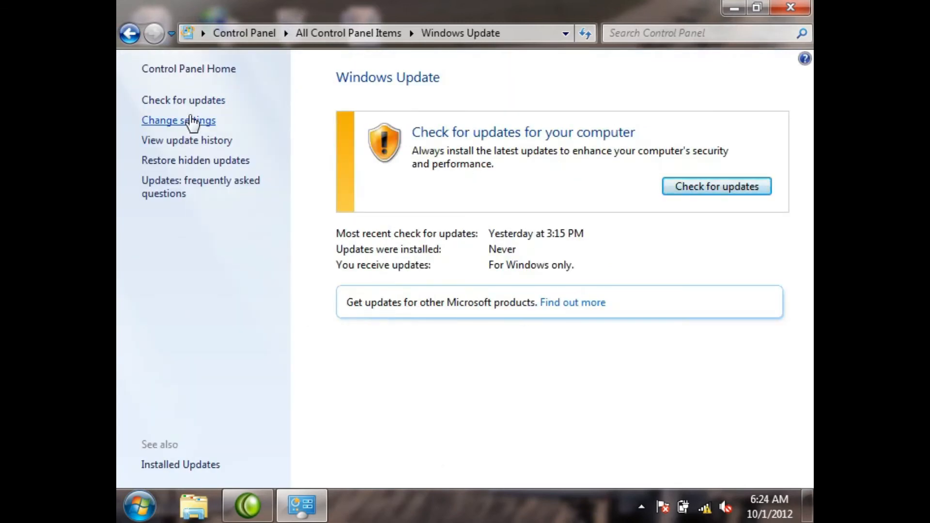
Step: Set important updates to "Check for updates but let me choose whether to download and install them", save, and close the window
click(191, 120)
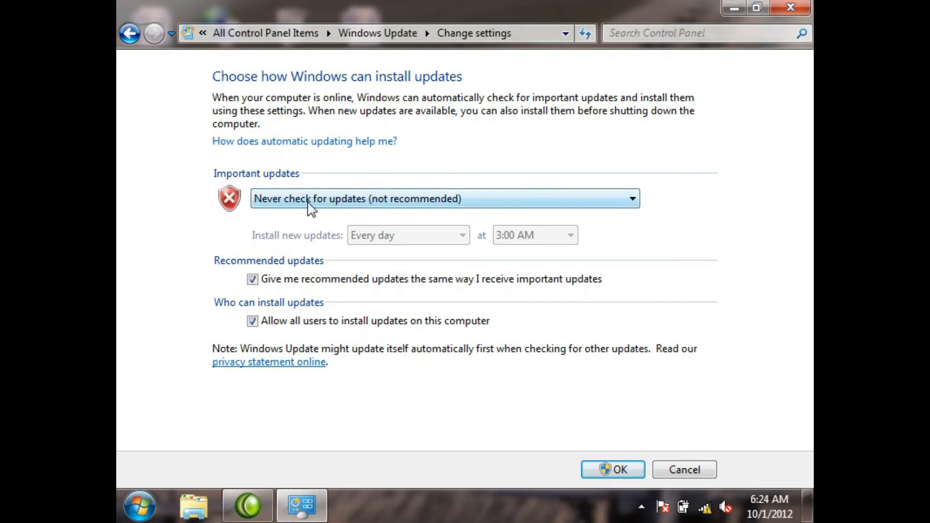
click(347, 203)
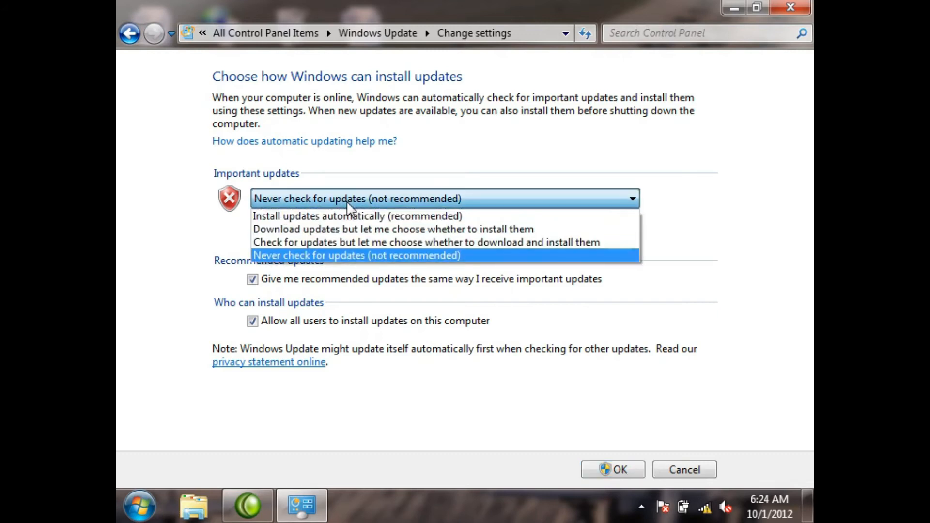
click(338, 244)
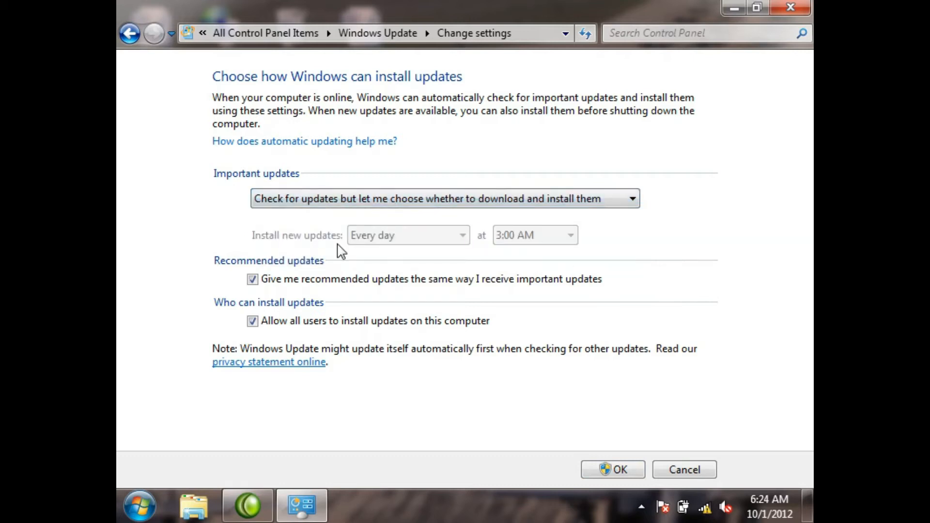
click(626, 469)
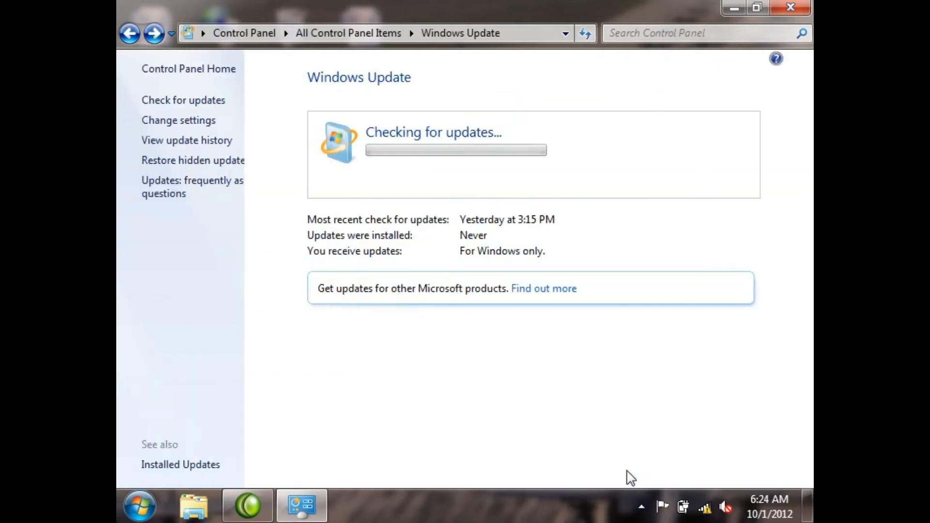
click(790, 7)
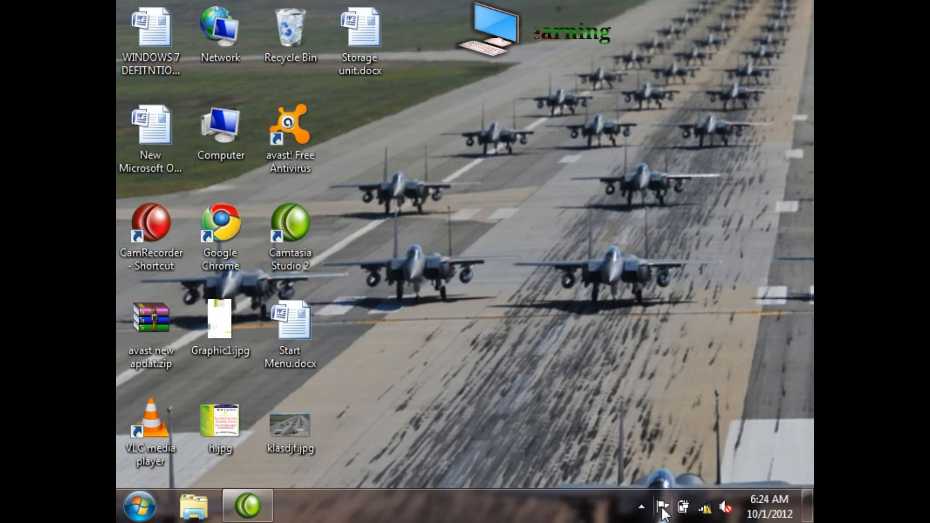
Step: View the hidden notification icons and their customization settings, and leave the settings without changing anything
click(641, 507)
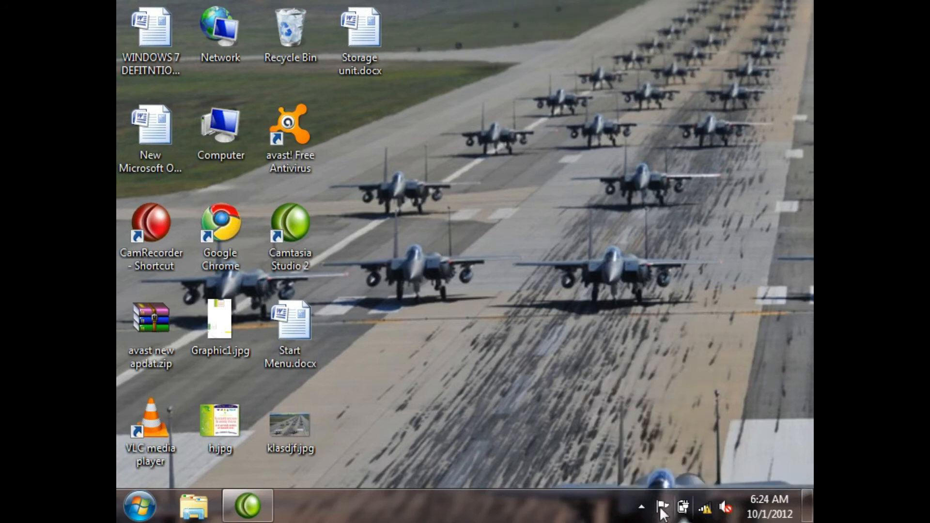
click(642, 507)
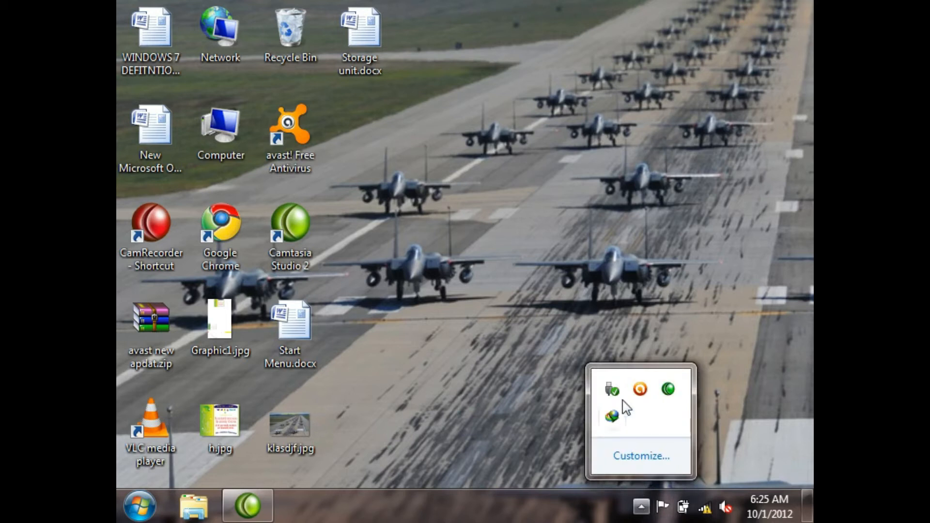
click(638, 455)
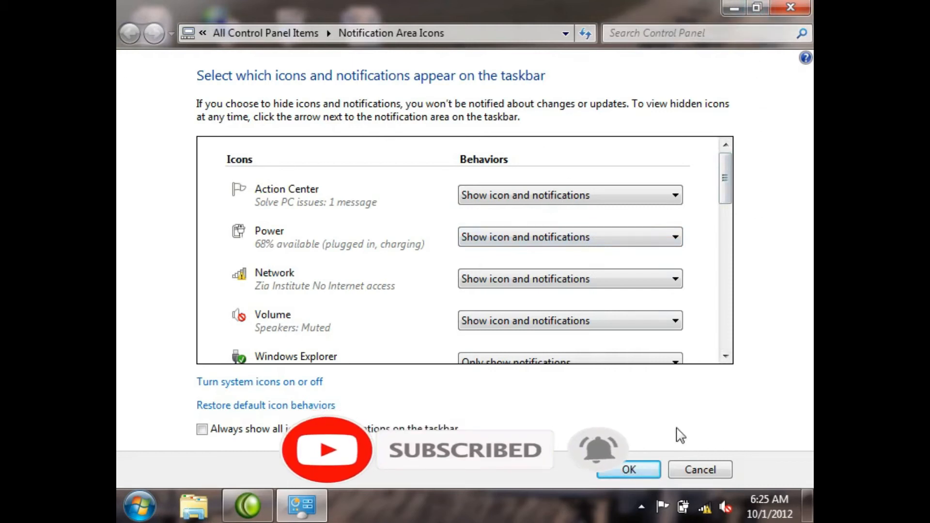
click(685, 470)
Step: Customize the notification area to always show all icons and notifications on the taskbar, and save the setting
click(642, 507)
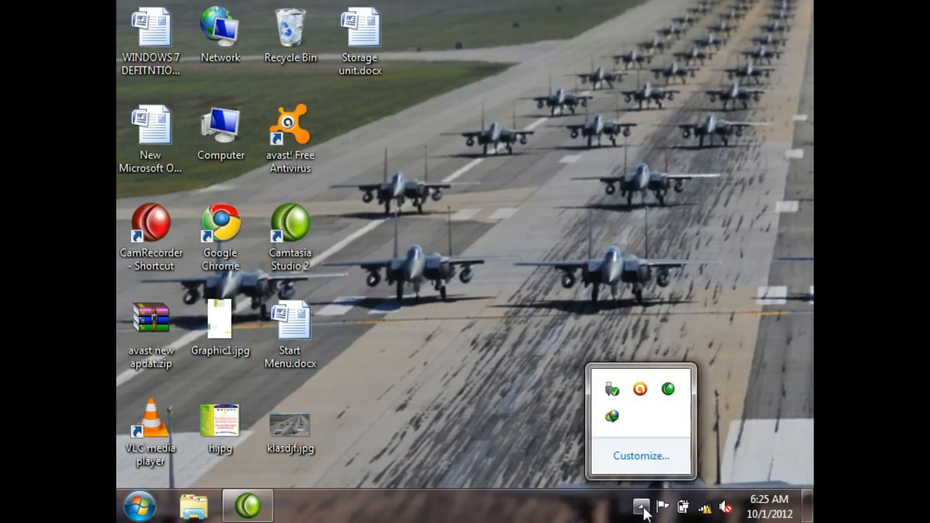
click(642, 456)
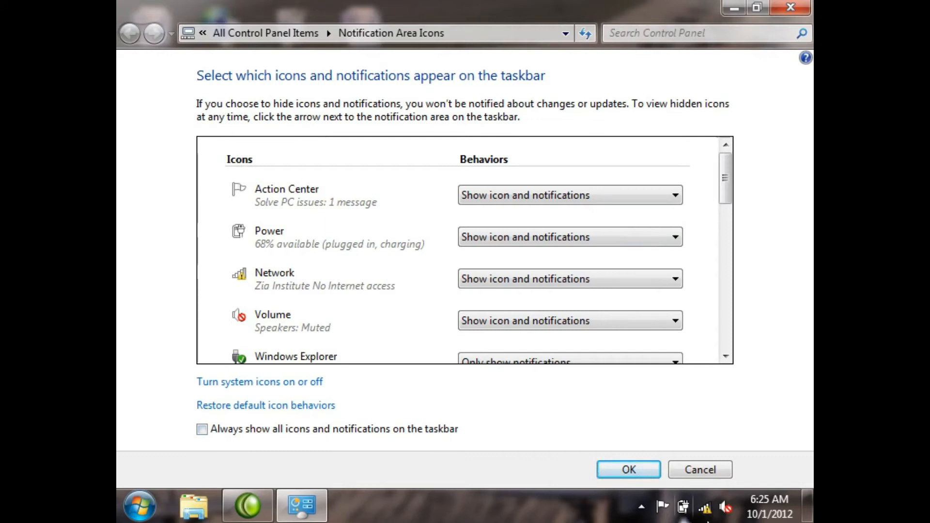
click(640, 508)
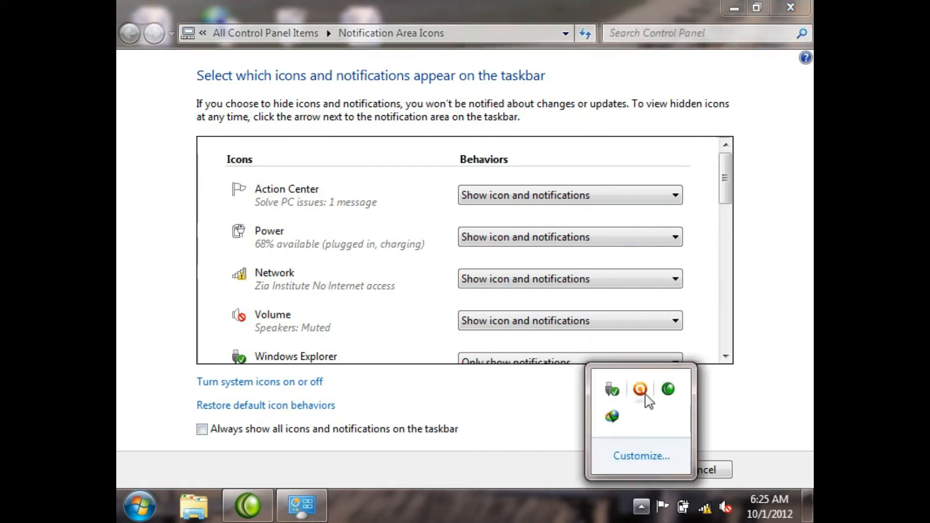
click(202, 429)
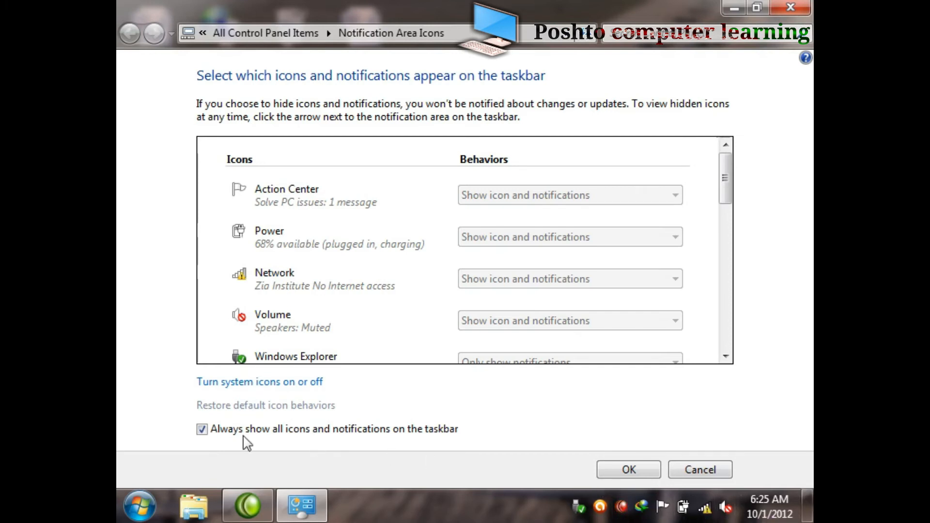
click(202, 430)
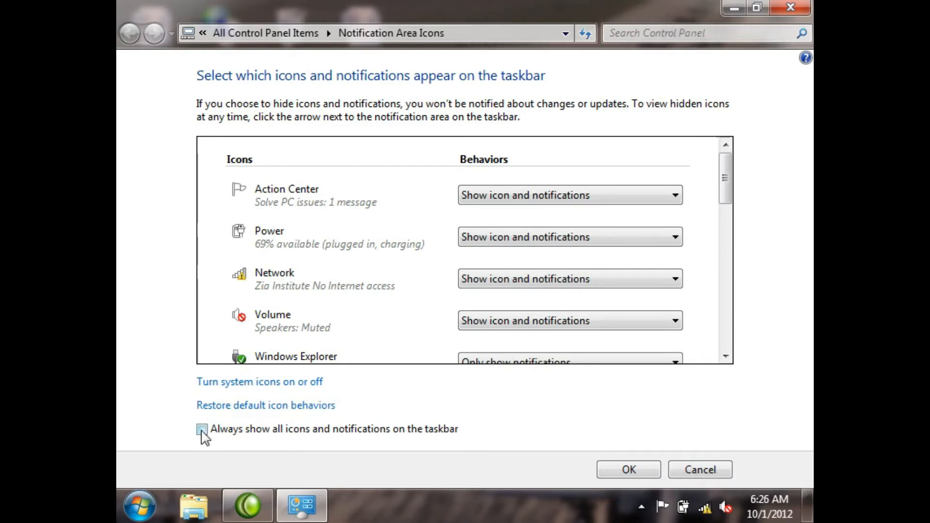
click(202, 431)
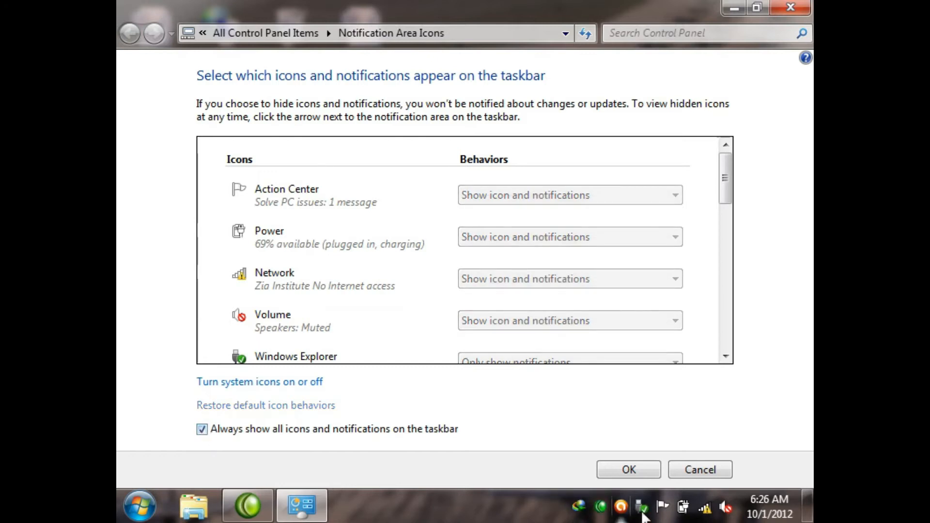
click(628, 470)
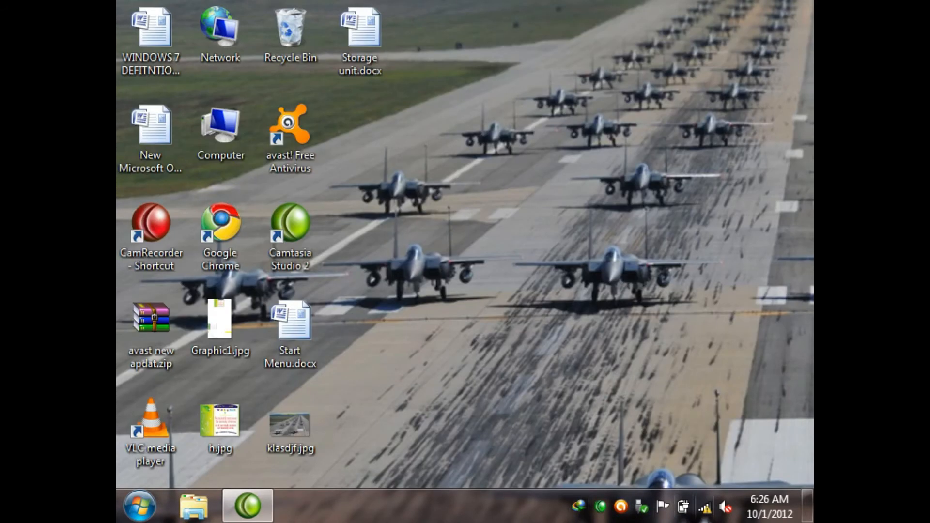
Step: View the Action Center message summary and the taskbar properties, and close the properties without changes
mouse_move(705, 506)
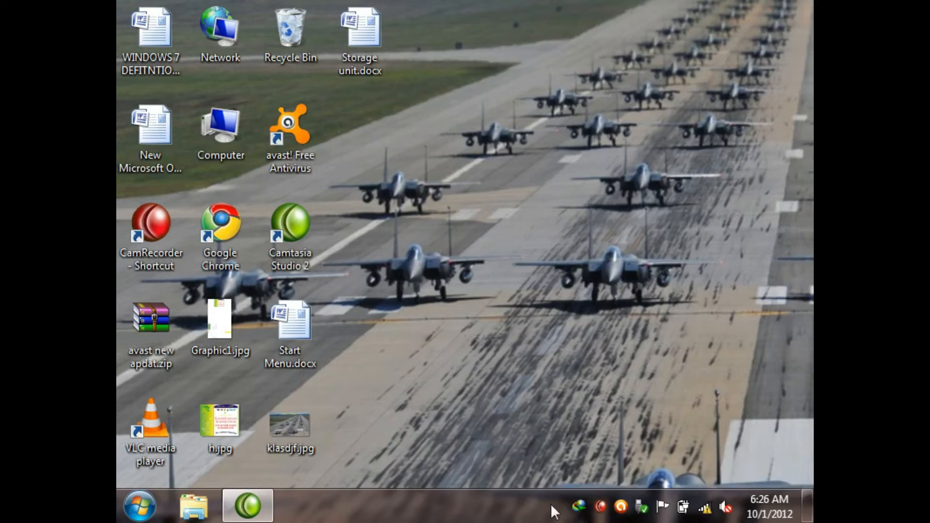
click(662, 506)
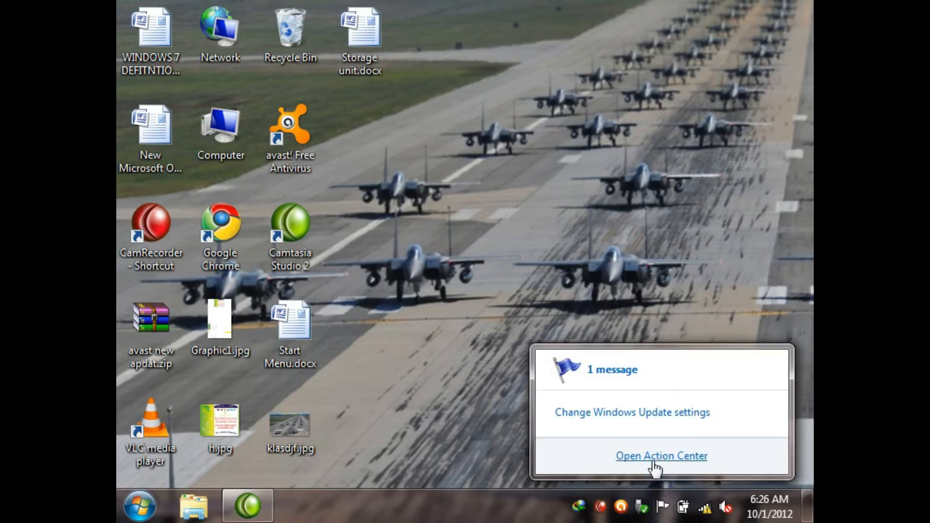
right_click(478, 509)
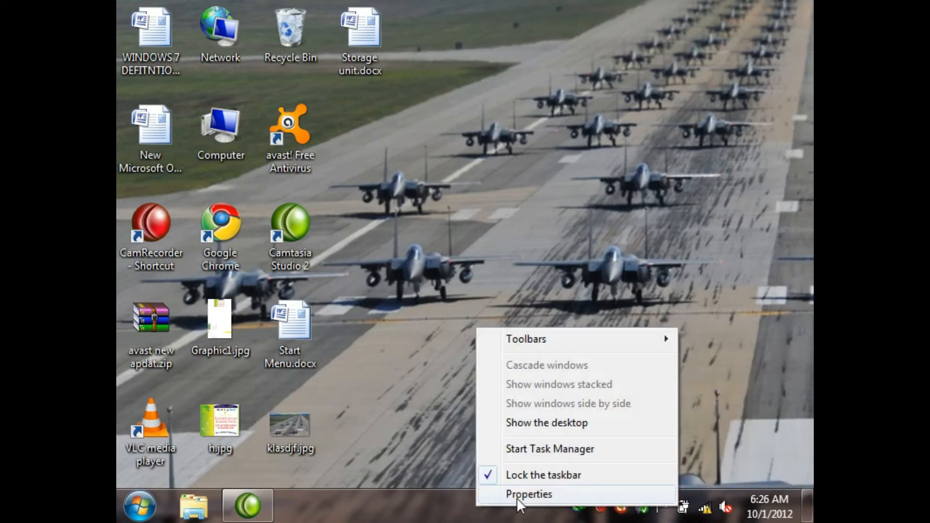
click(516, 495)
drag(342, 92, 515, 40)
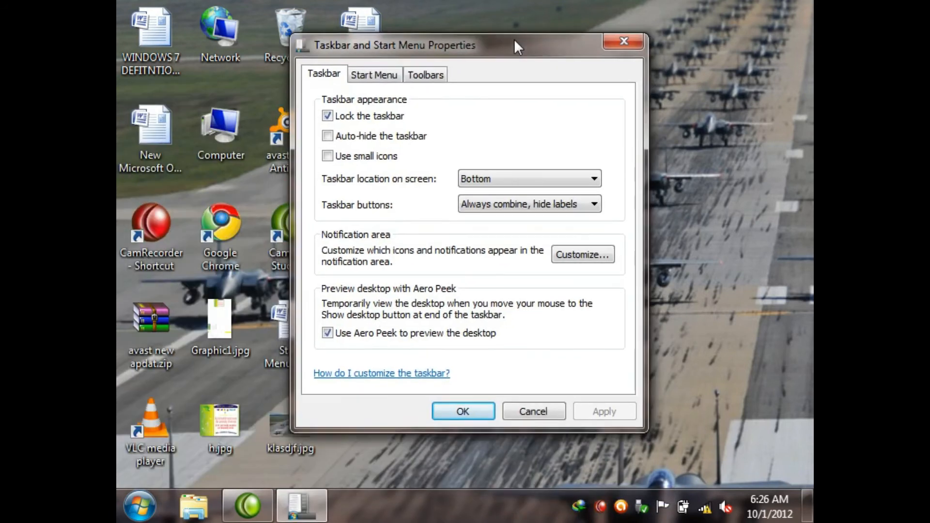
click(526, 410)
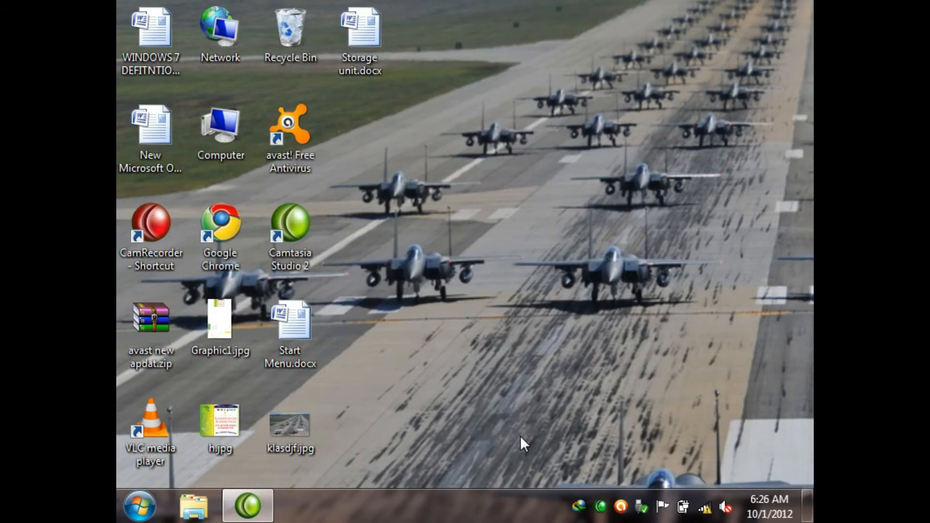
Step: Turn off always showing all icons and notifications through the taskbar properties, save, and close the properties
right_click(512, 501)
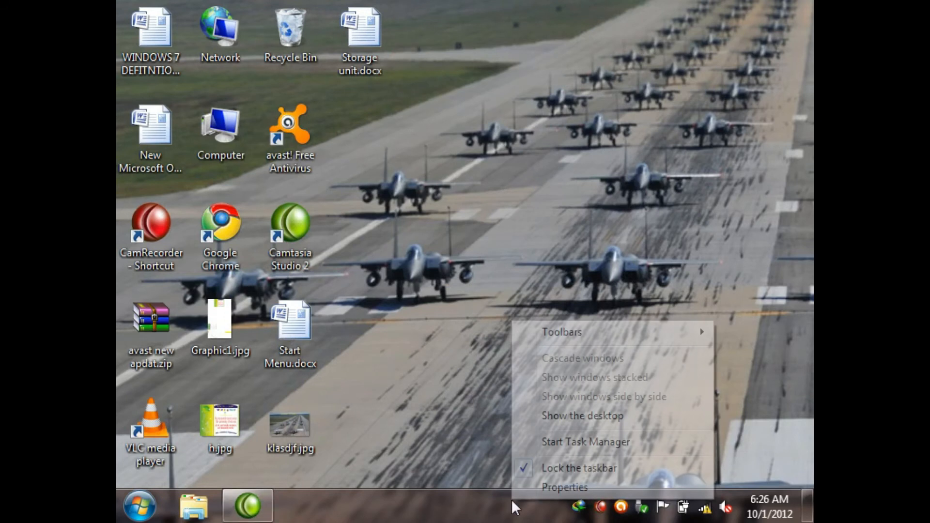
click(567, 487)
drag(368, 98, 505, 33)
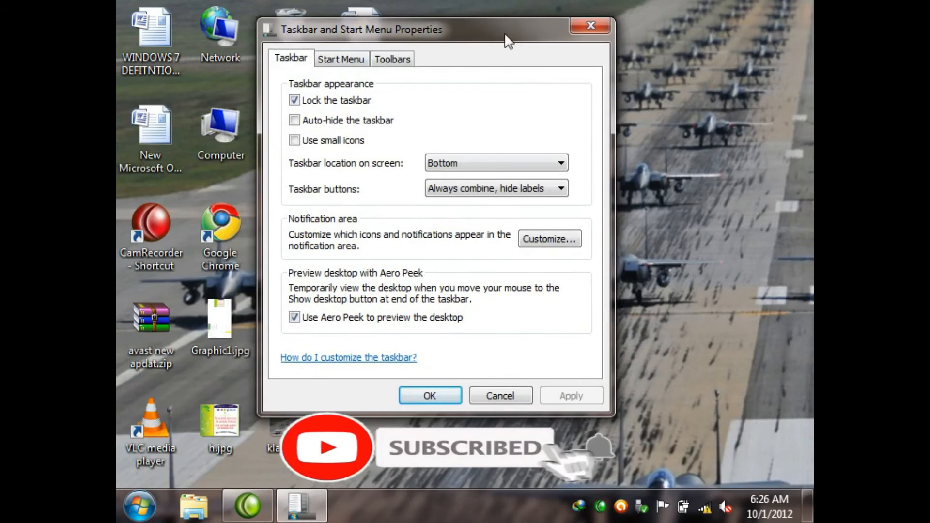
click(548, 240)
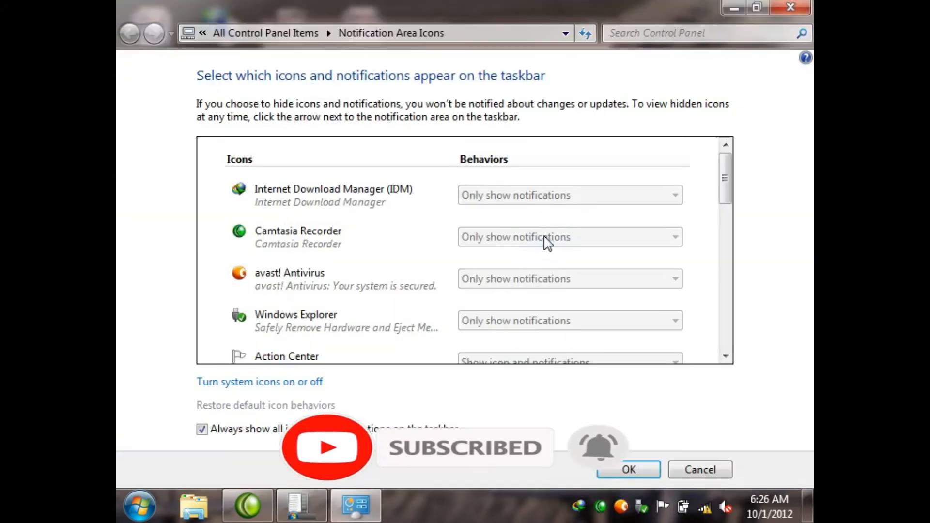
click(201, 429)
click(628, 470)
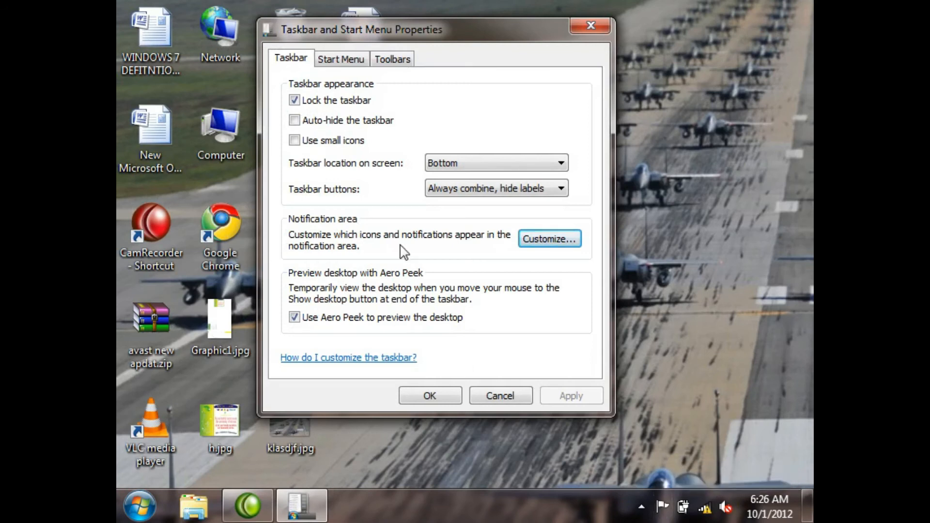
click(501, 396)
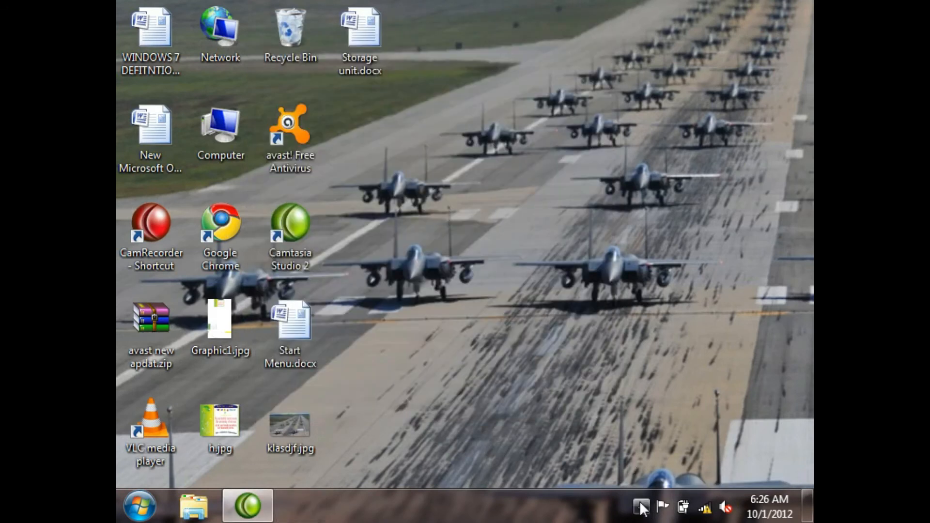
Step: Set the Action Center icon's behavior to "Only show notifications" in the notification area customization settings
click(642, 507)
click(642, 456)
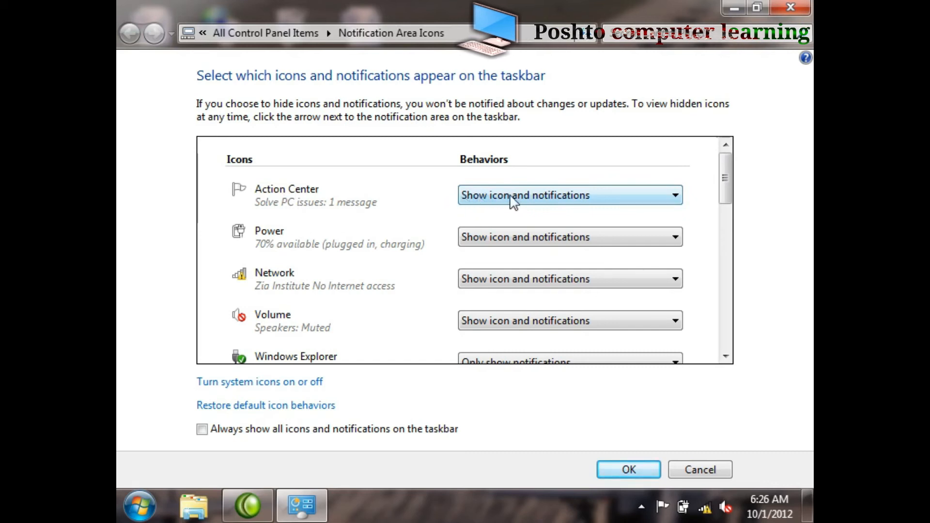
click(544, 198)
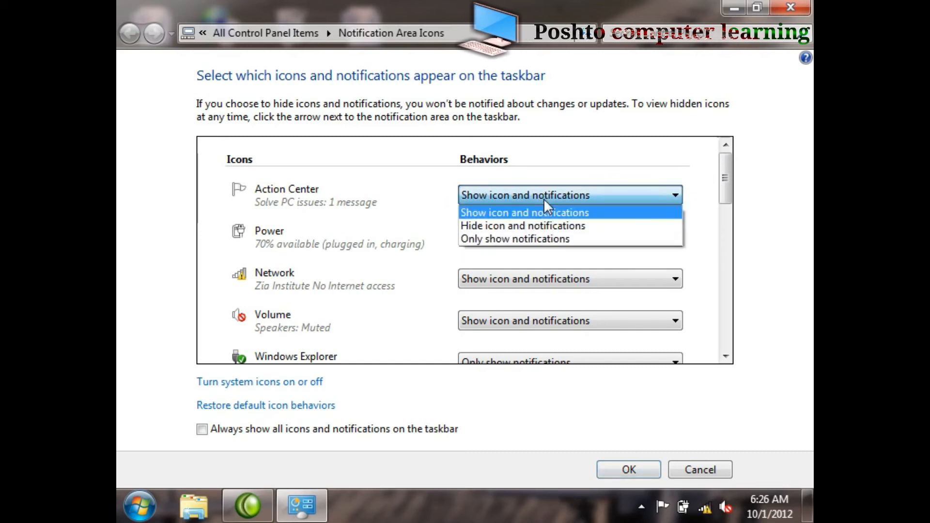
click(543, 198)
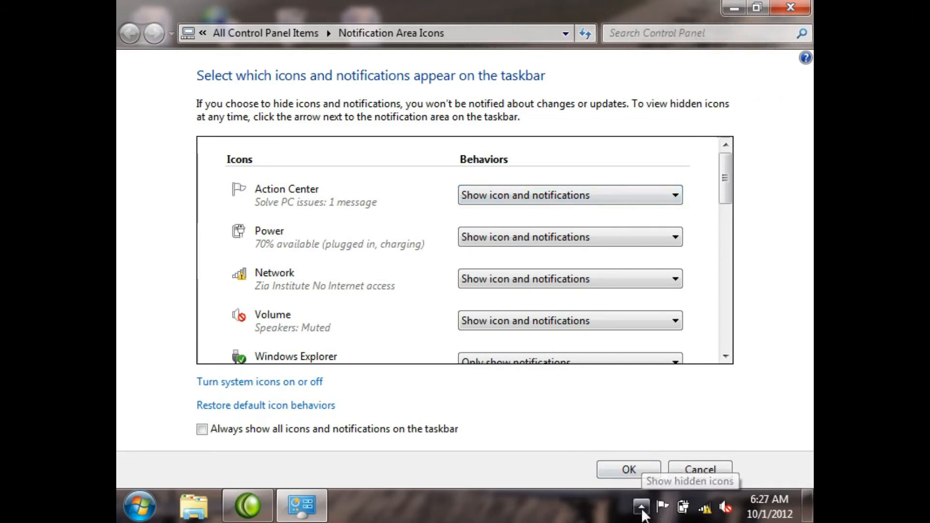
click(553, 191)
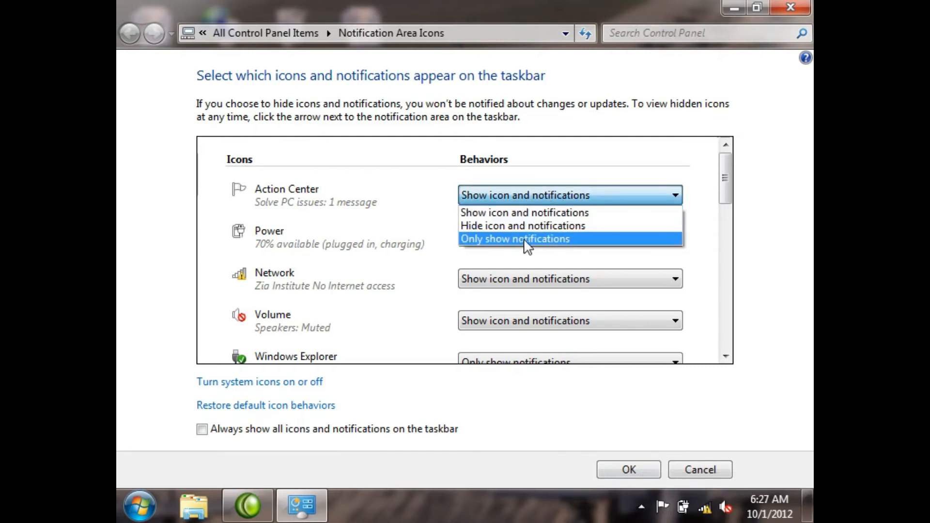
click(527, 238)
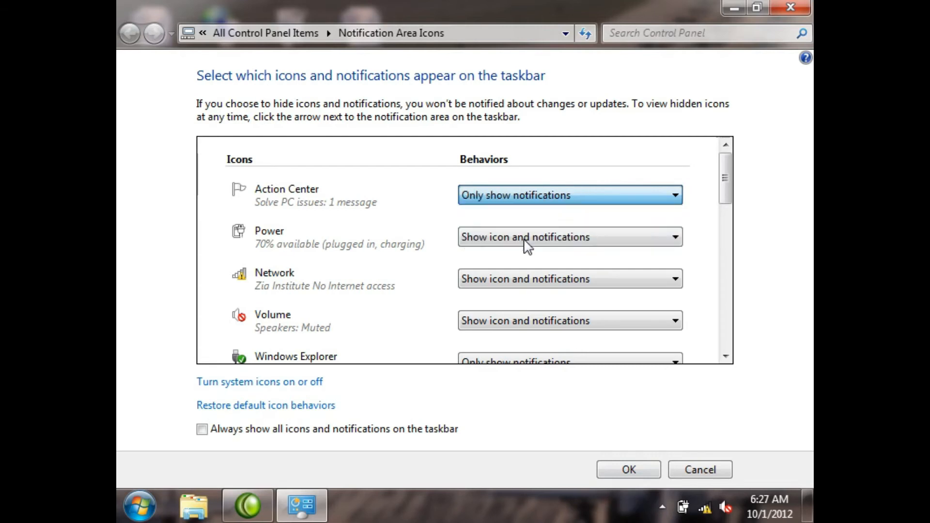
Step: Check the hidden icons, and set the Action Center icon's behavior to "Hide icon and notifications"
click(662, 508)
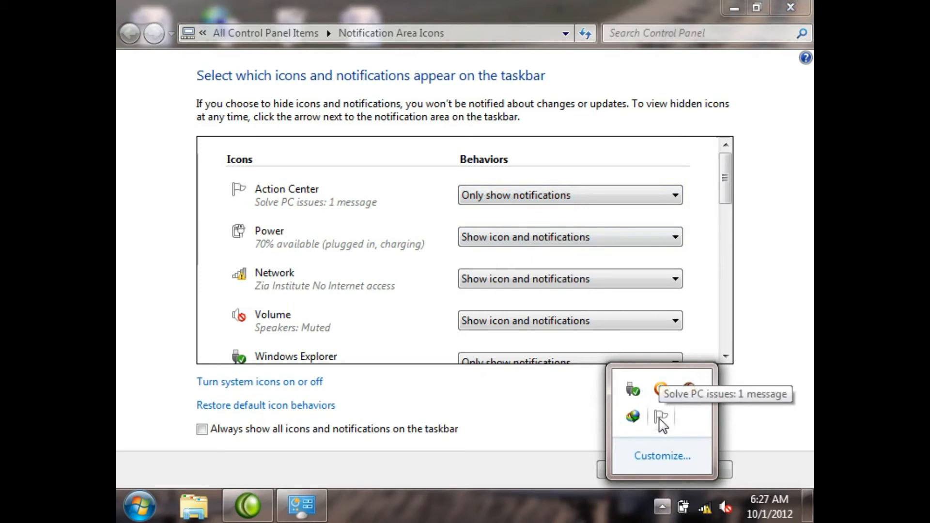
click(557, 195)
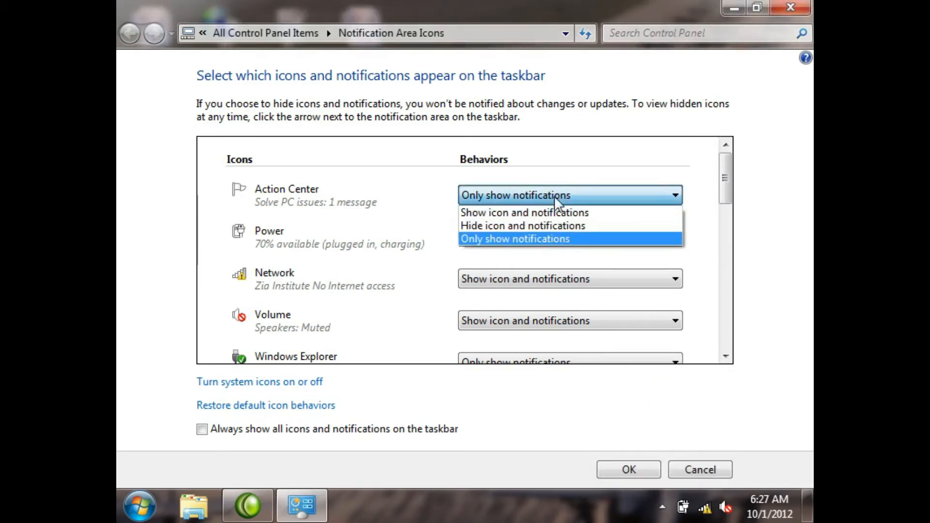
click(516, 229)
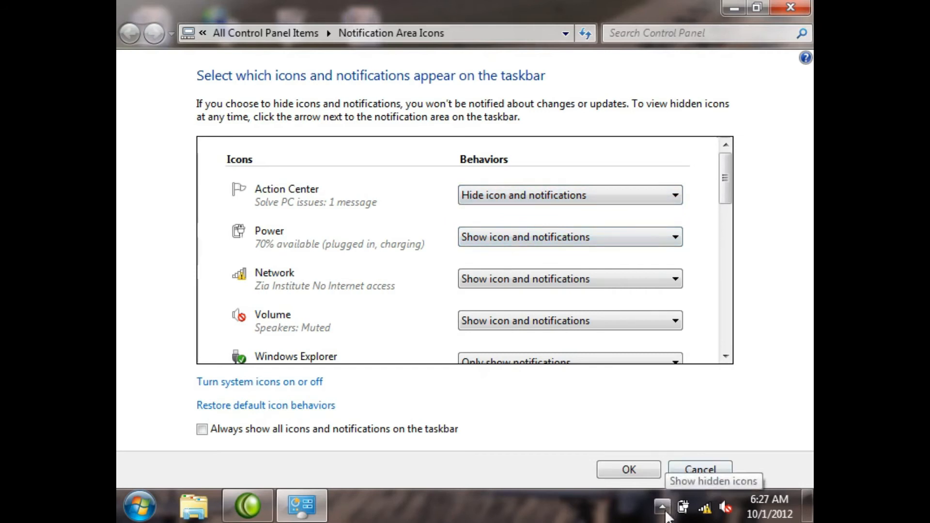
Step: Set Power to "Hide icon and notifications" and Network to "Only show notifications", checking the hidden icons
click(583, 238)
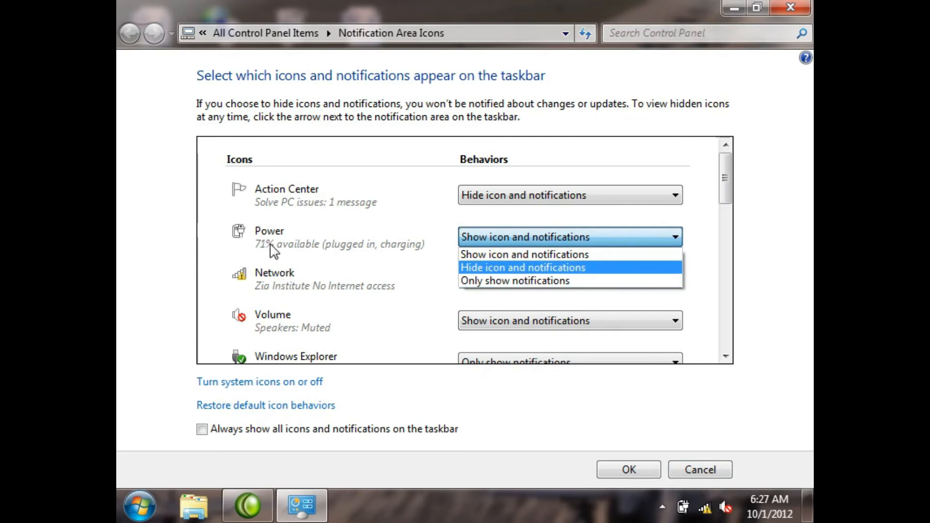
click(520, 271)
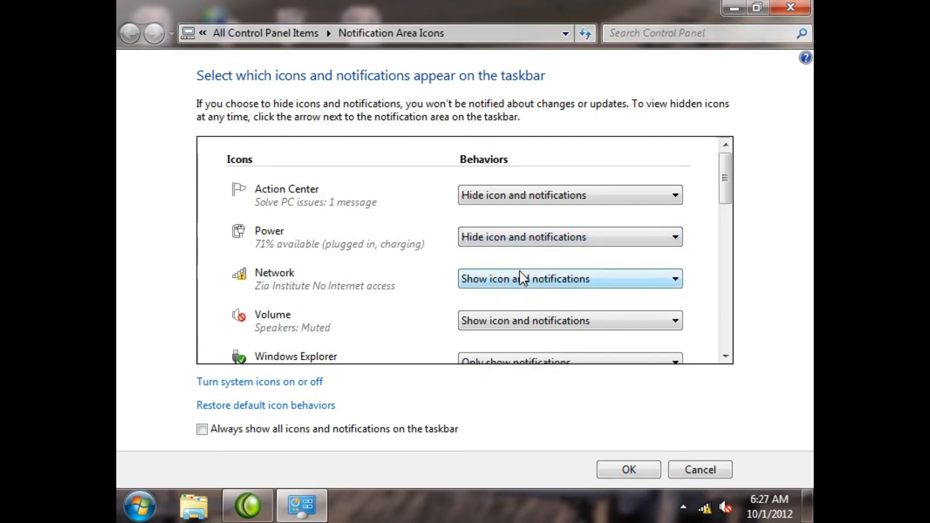
click(492, 281)
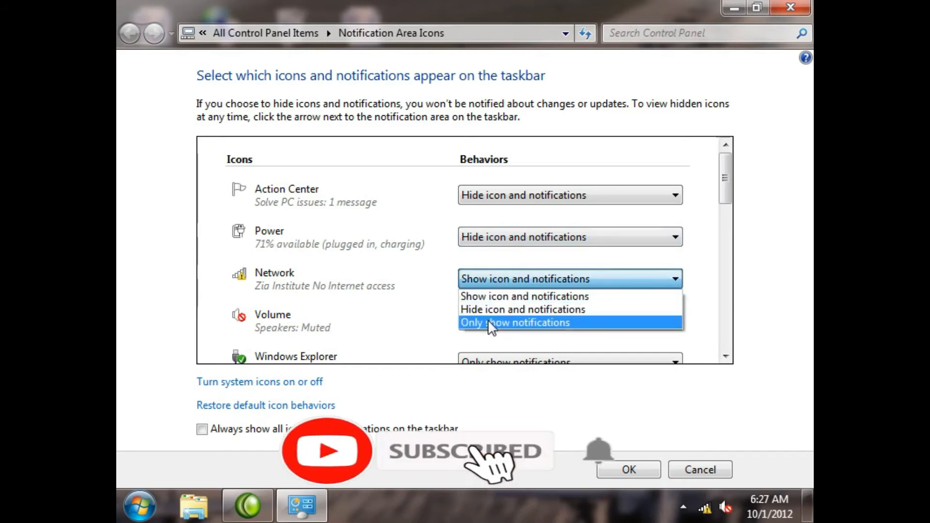
click(488, 322)
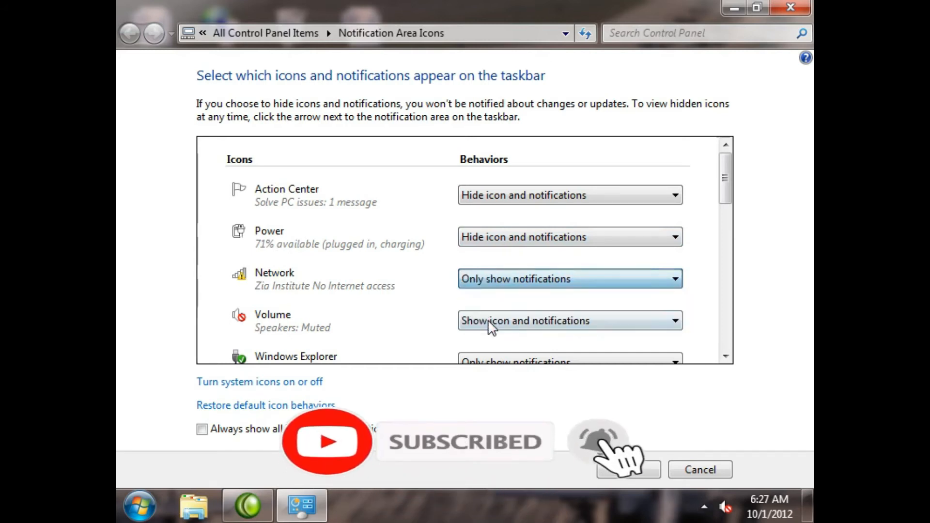
click(706, 513)
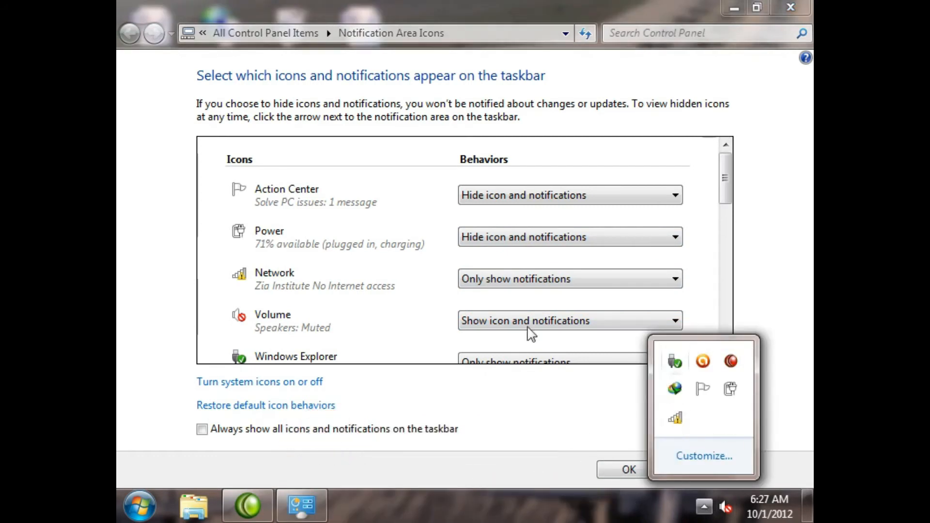
Step: Set the Volume icon's behavior to "Hide icon and notifications" and save the notification area settings
click(488, 320)
click(494, 355)
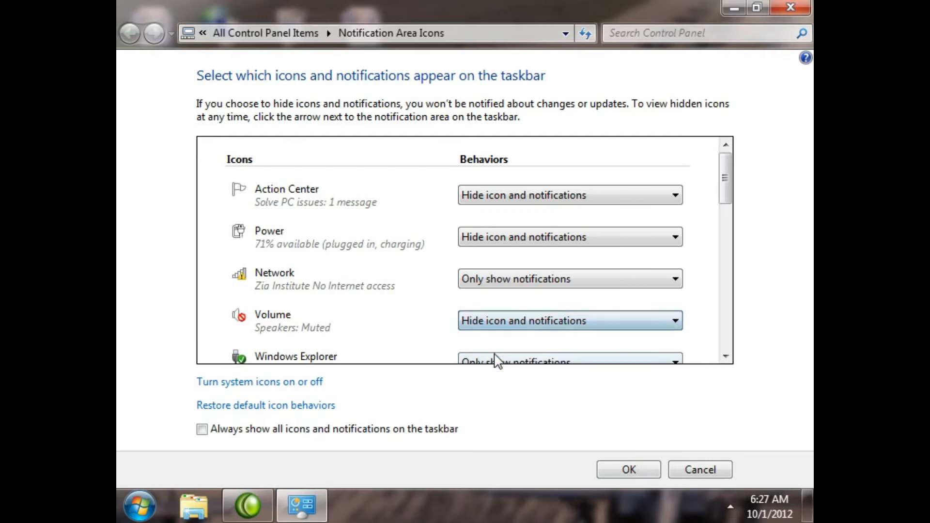
click(650, 468)
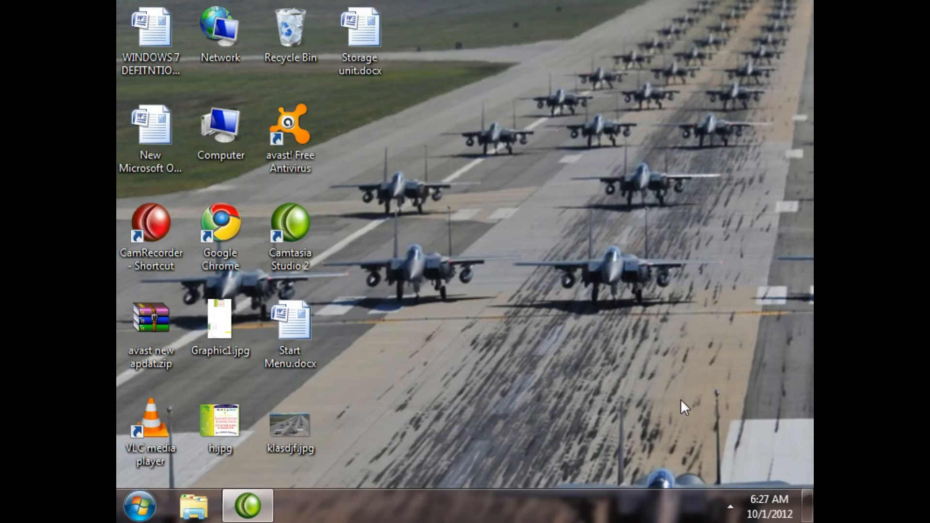
Step: Reopen the notification area customization and set Action Center and Power to "Show icon and notifications"
click(730, 508)
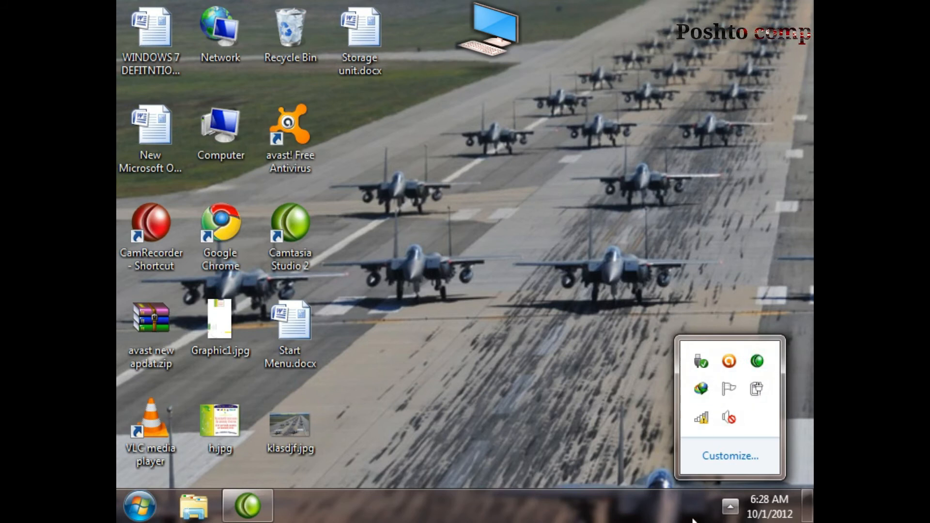
click(714, 455)
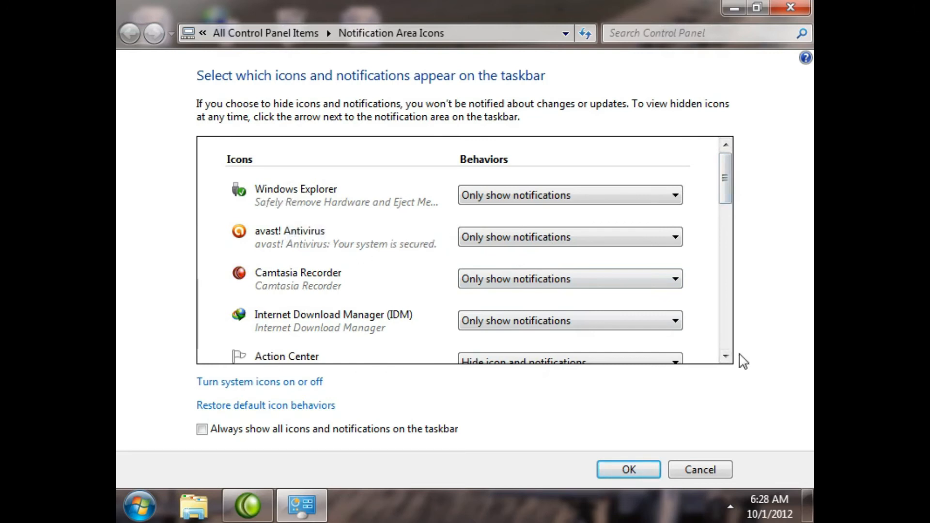
click(725, 357)
click(725, 357)
click(725, 357)
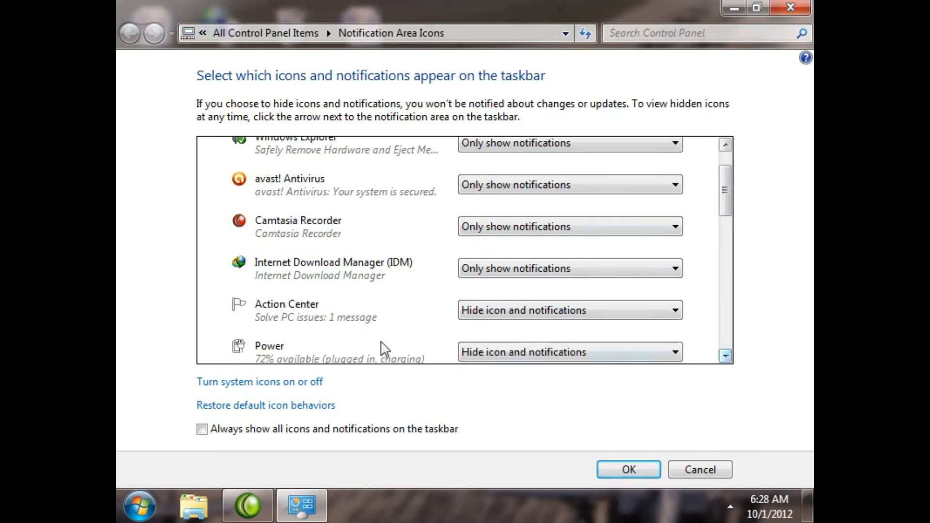
click(529, 312)
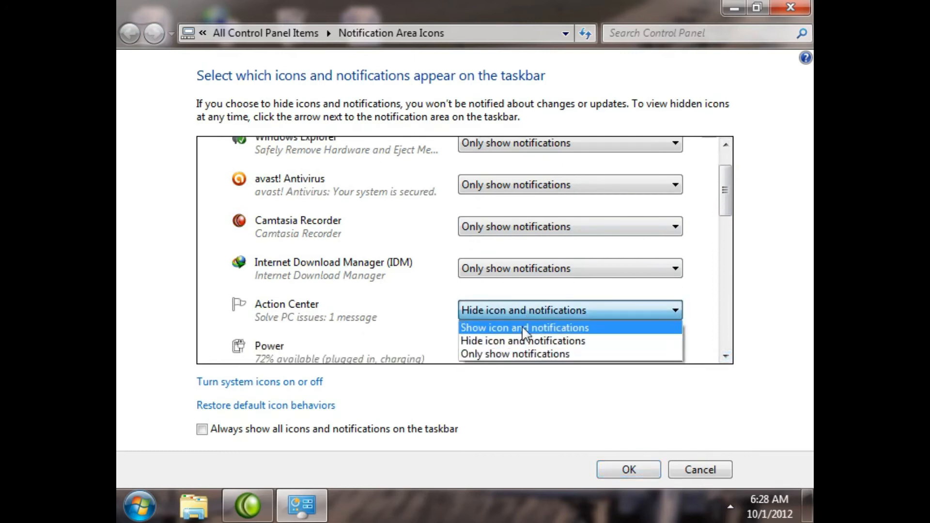
click(525, 327)
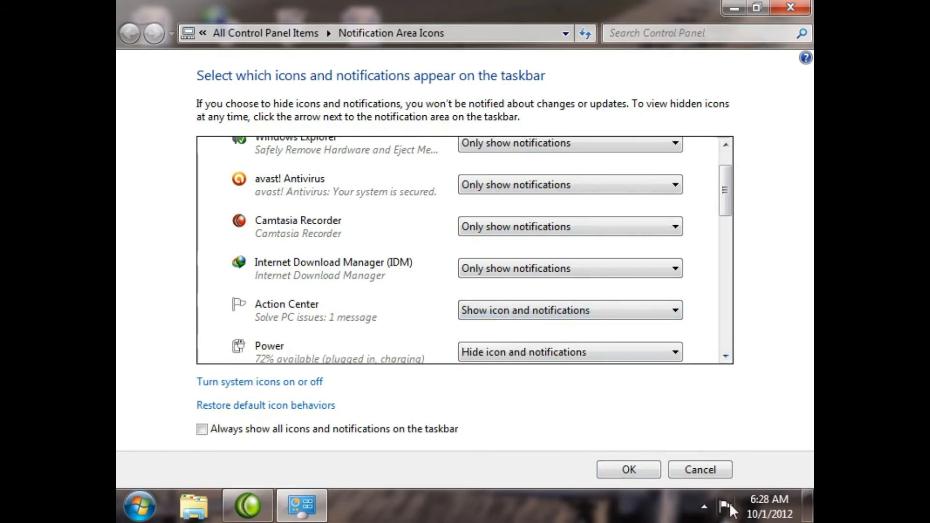
click(562, 352)
click(513, 370)
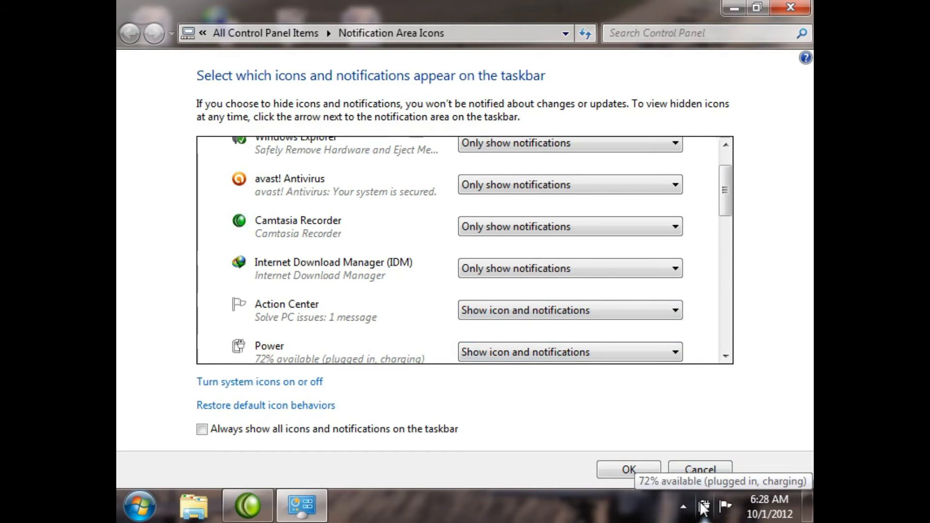
Step: Set the Internet Download Manager (IDM) icon's behavior to "Show icon and notifications"
mouse_move(726, 189)
mouse_down()
mouse_move(715, 323)
mouse_move(727, 187)
mouse_up()
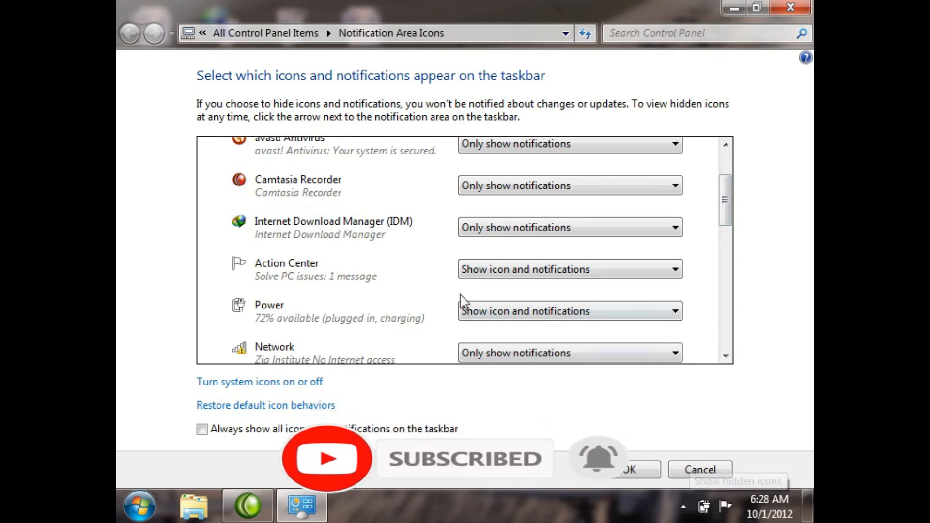
click(502, 237)
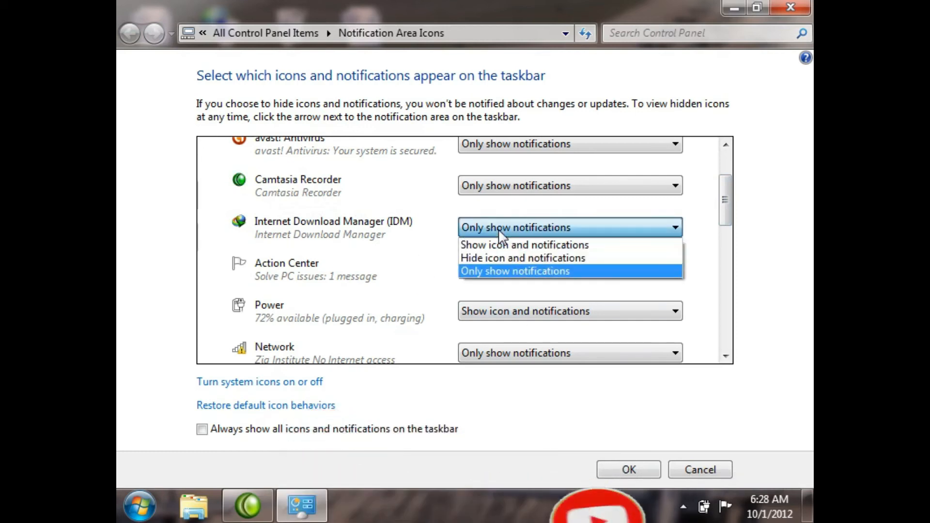
click(520, 246)
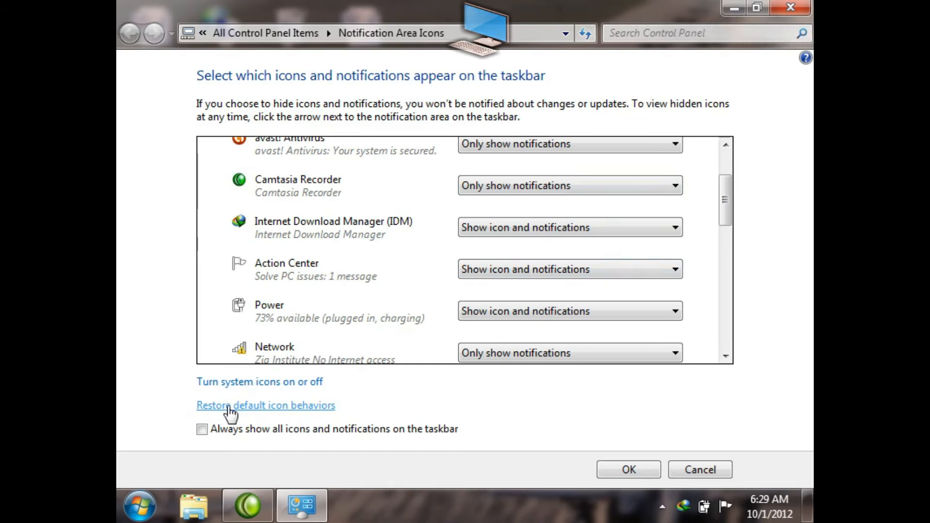
Step: Set the avast! Antivirus and Camtasia Recorder icons to "Hide icon and notifications"
click(576, 144)
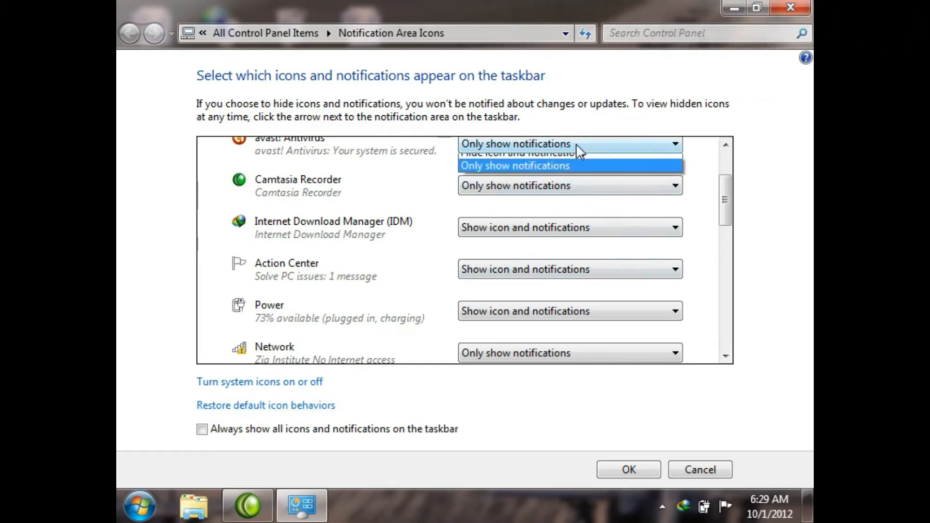
click(543, 174)
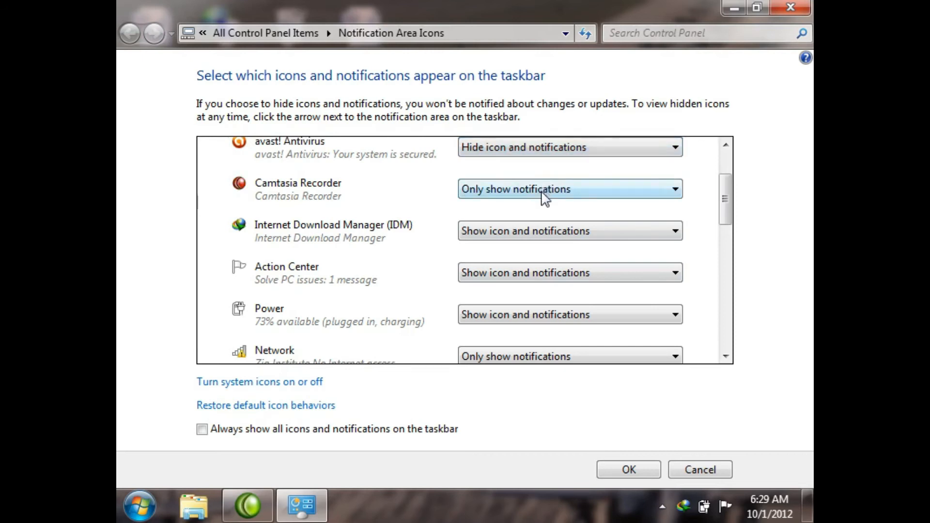
click(542, 192)
click(510, 219)
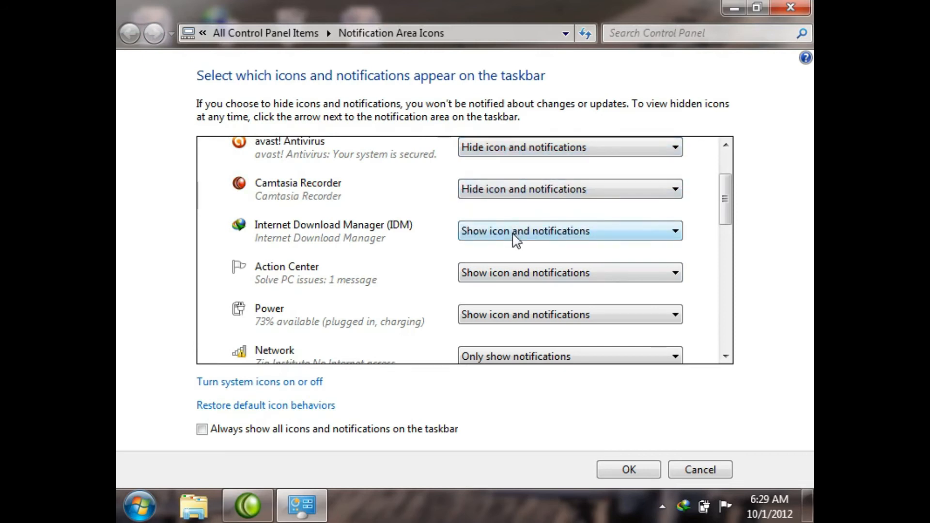
Step: Set the Action Center and Power icons to "Hide icon and notifications" and save the settings
click(507, 272)
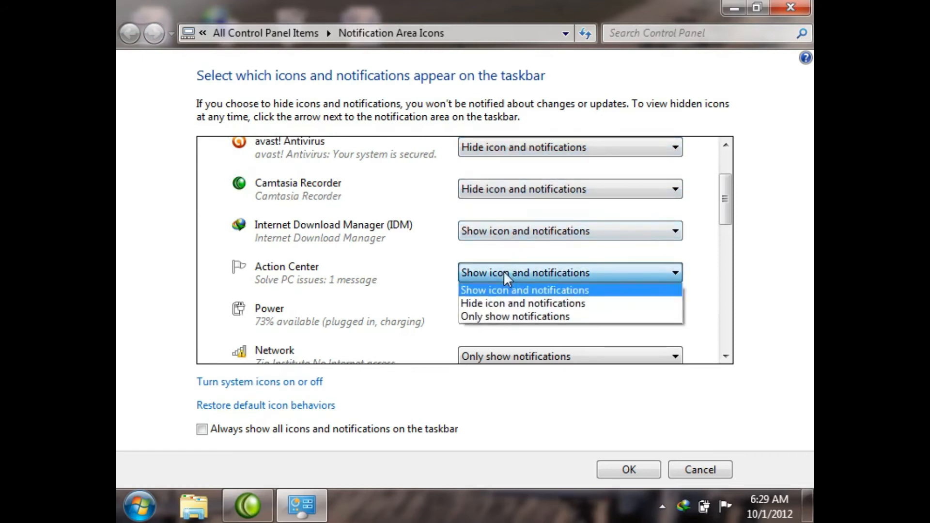
click(503, 303)
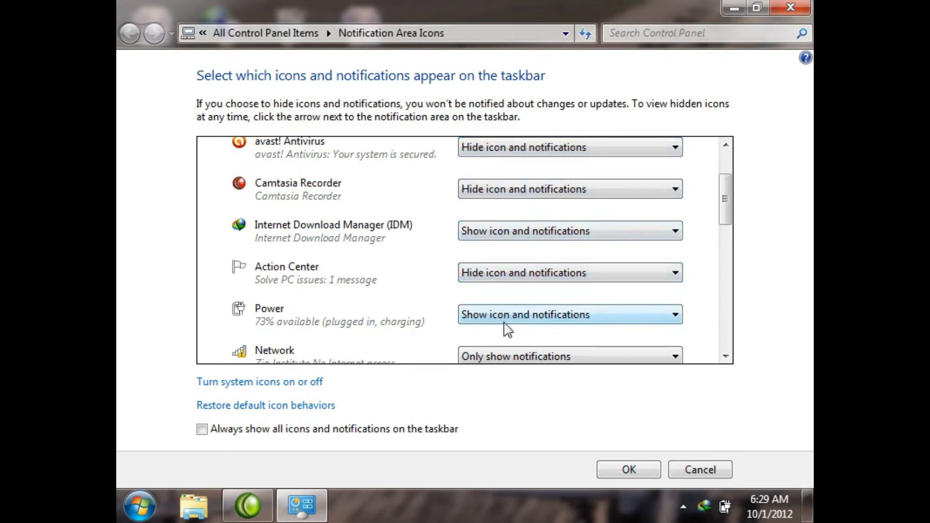
click(726, 357)
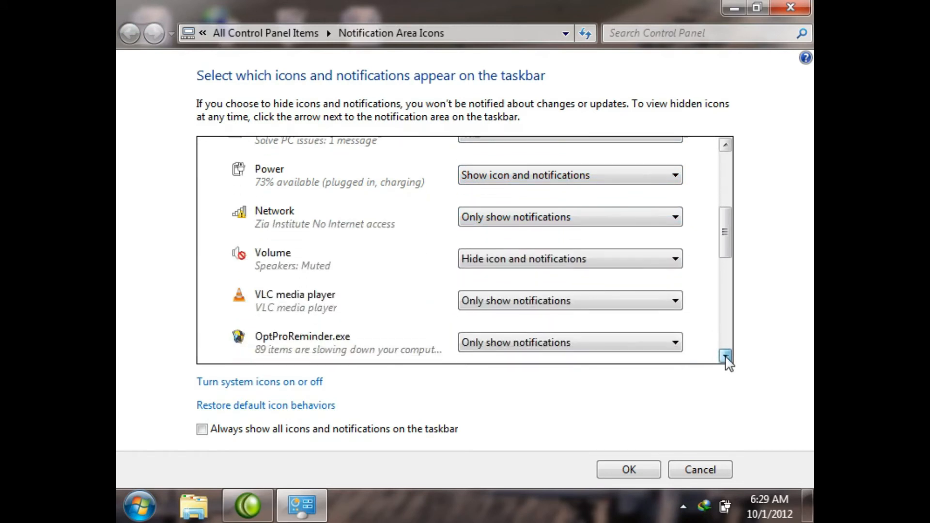
click(571, 150)
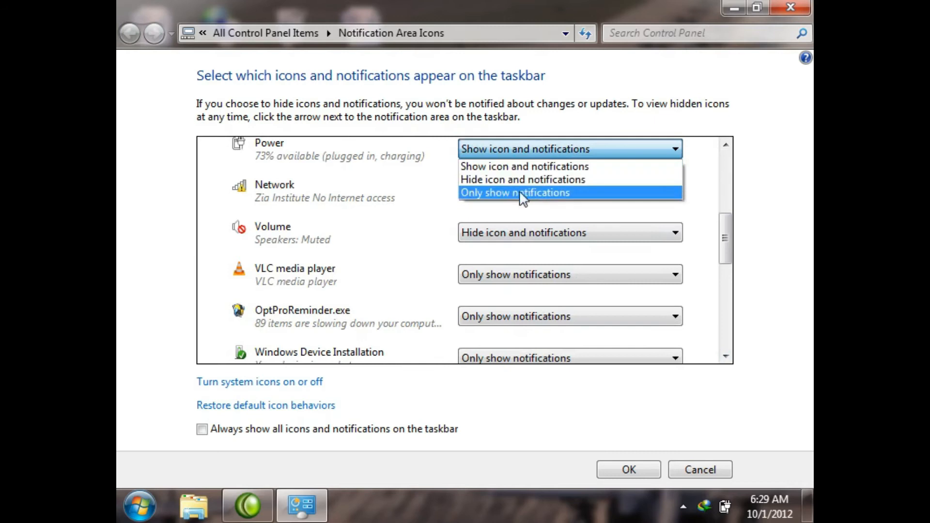
click(510, 177)
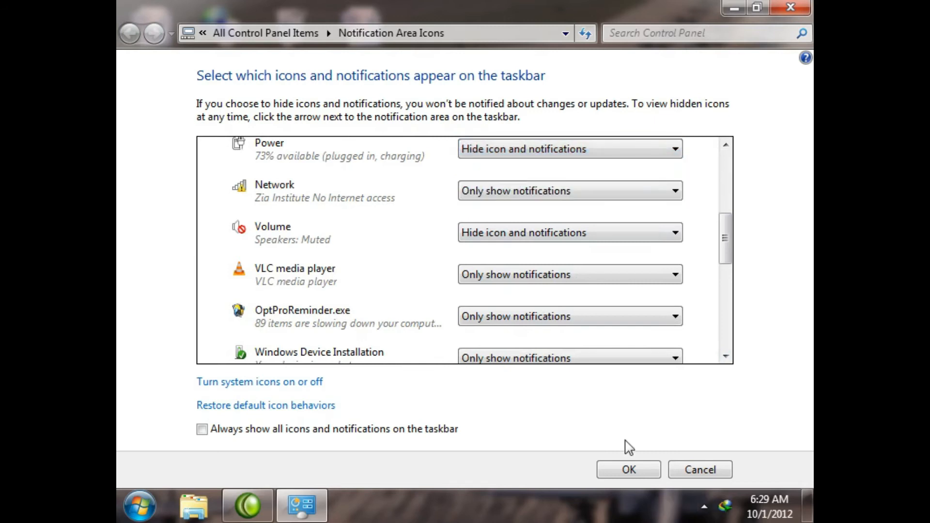
click(630, 470)
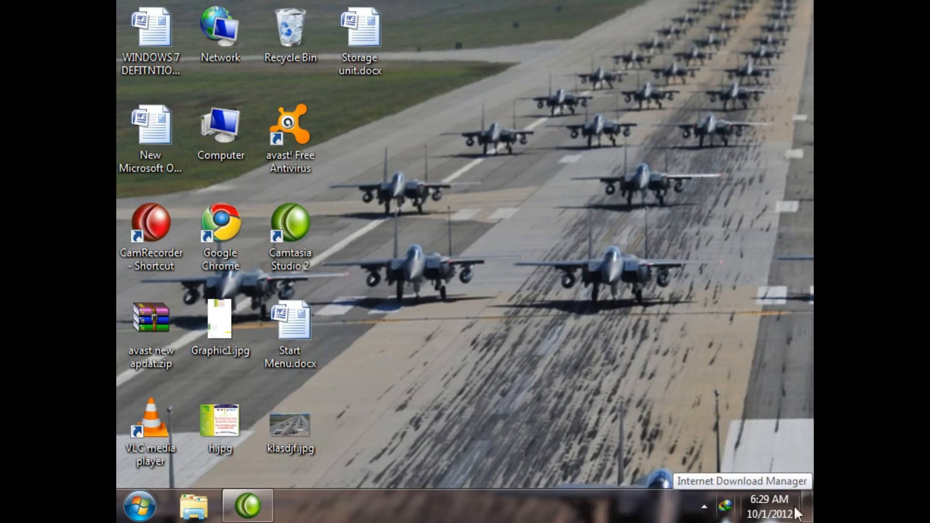
Step: Reopen the customization settings from the hidden icons and set Windows Explorer to "Hide icon and notifications"
click(704, 506)
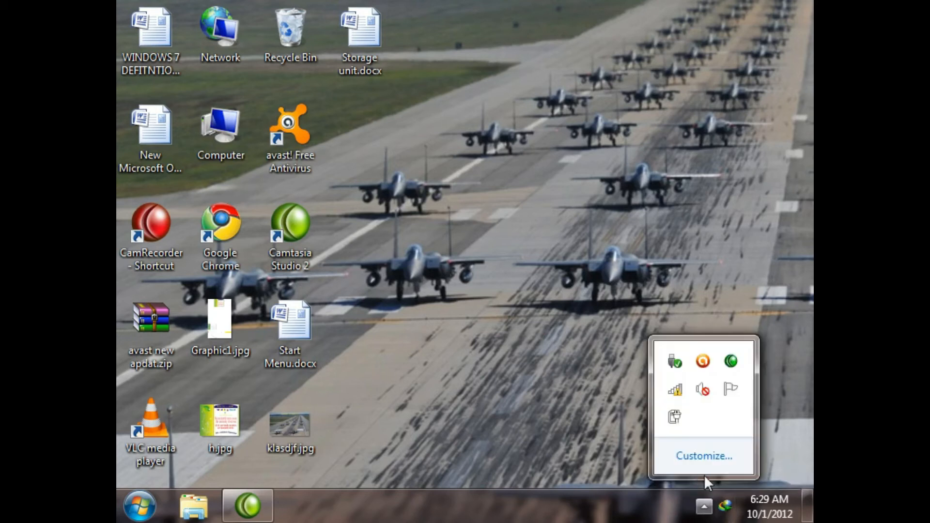
click(707, 456)
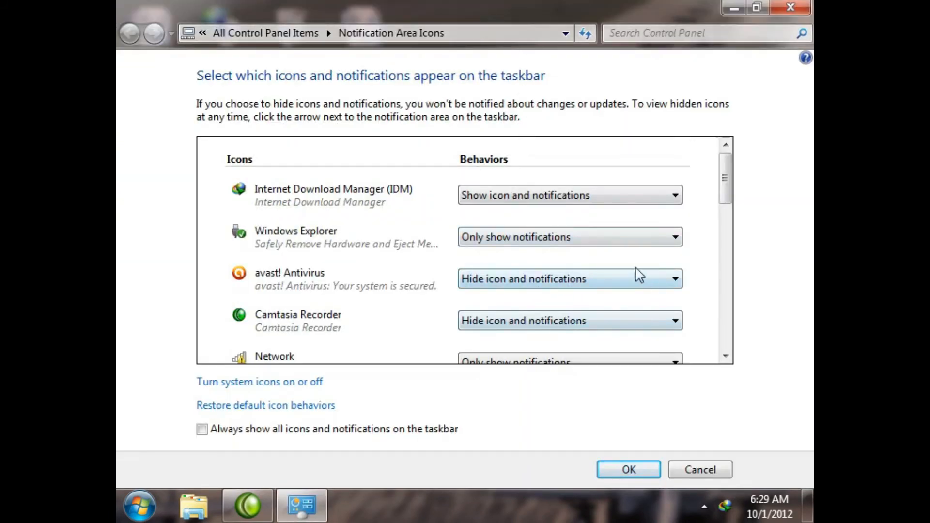
click(586, 239)
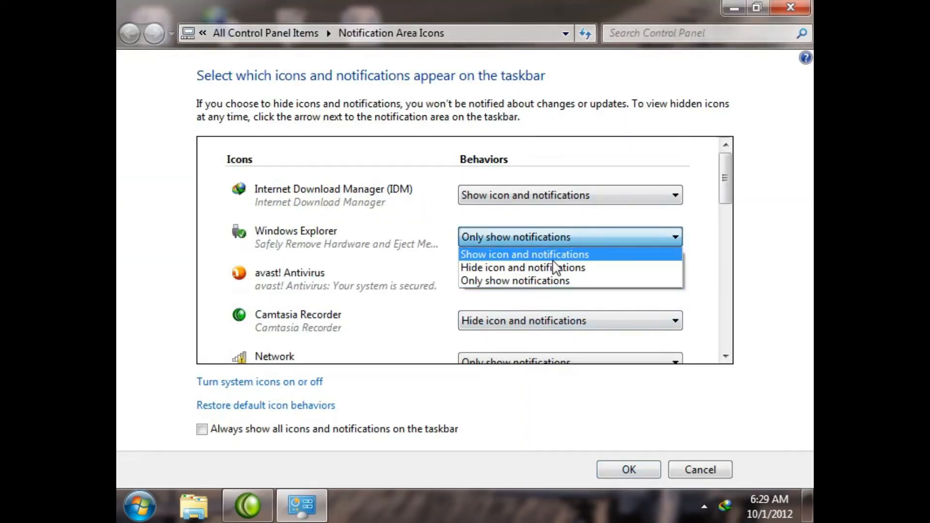
click(553, 266)
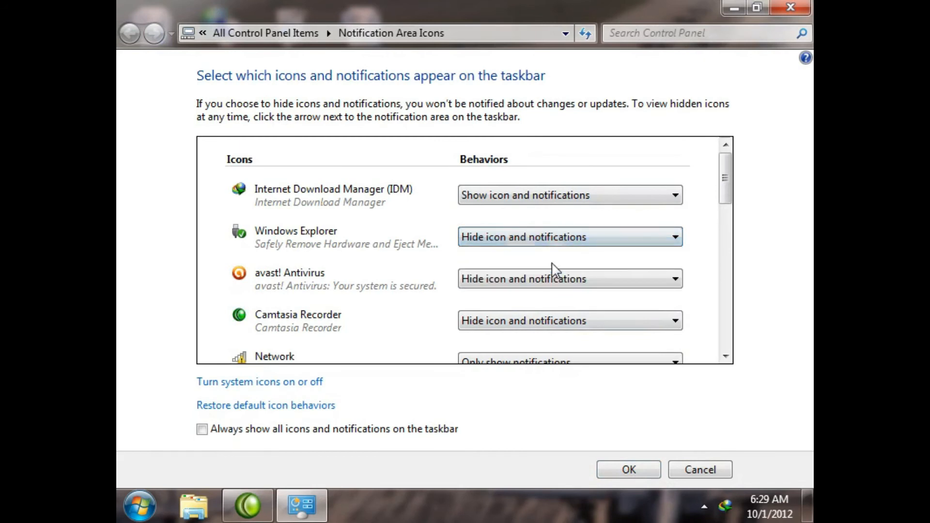
Step: Restore the default behaviors of all notification area icons
click(239, 410)
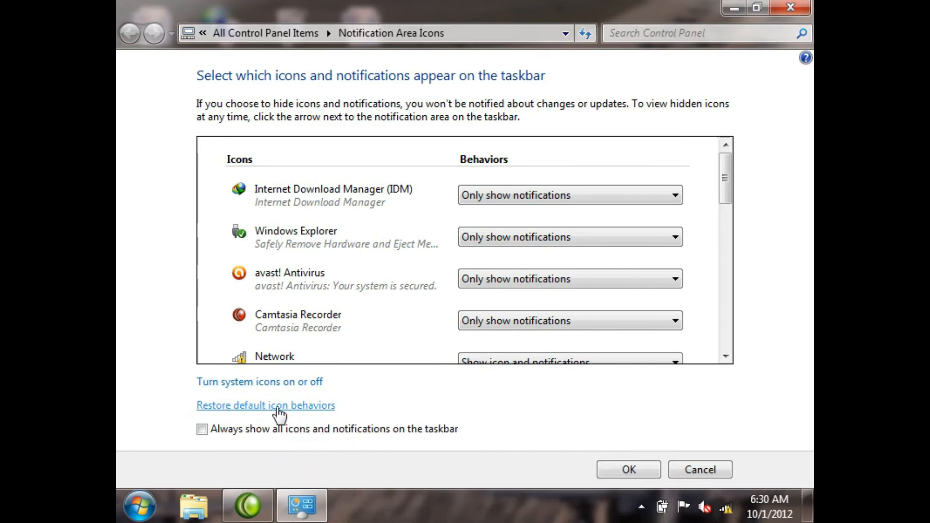
Step: Set the Windows Explorer and Camtasia Recorder icons to "Hide icon and notifications"
click(509, 240)
click(506, 269)
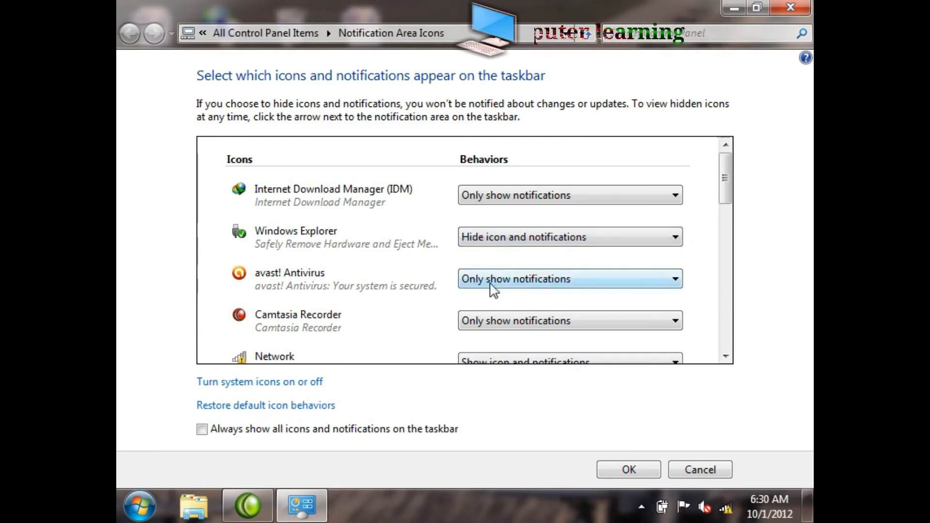
click(502, 321)
click(502, 353)
Step: Set the Power and Action Center icons to "Hide icon and notifications" and save the settings
drag(725, 183, 728, 265)
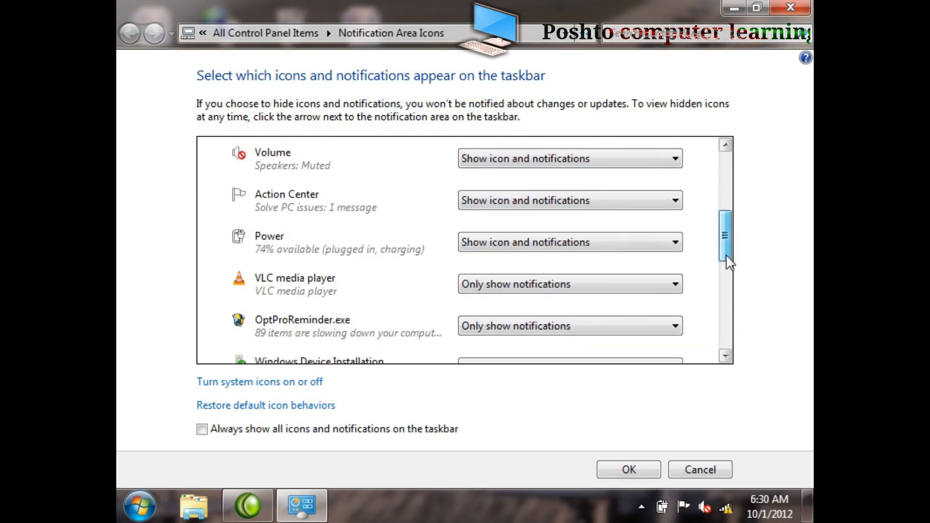
click(561, 242)
click(508, 274)
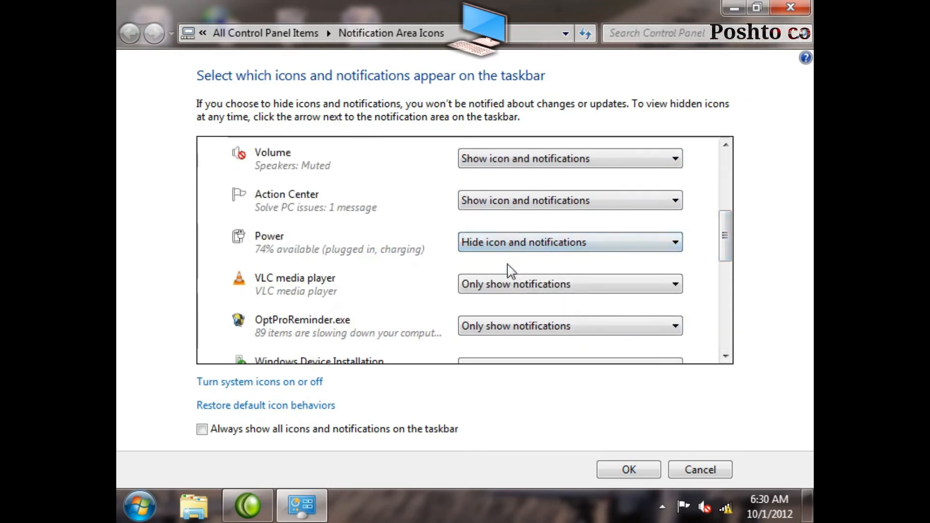
click(521, 204)
click(508, 226)
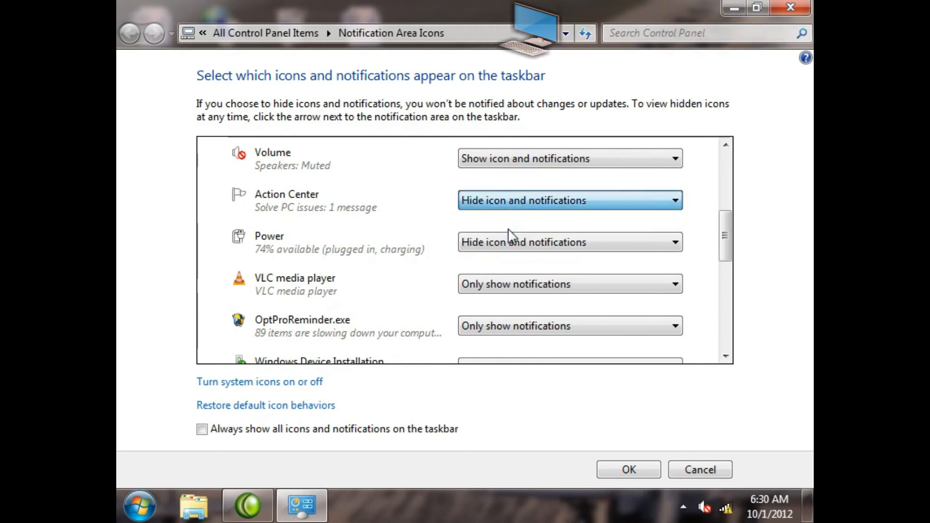
click(626, 470)
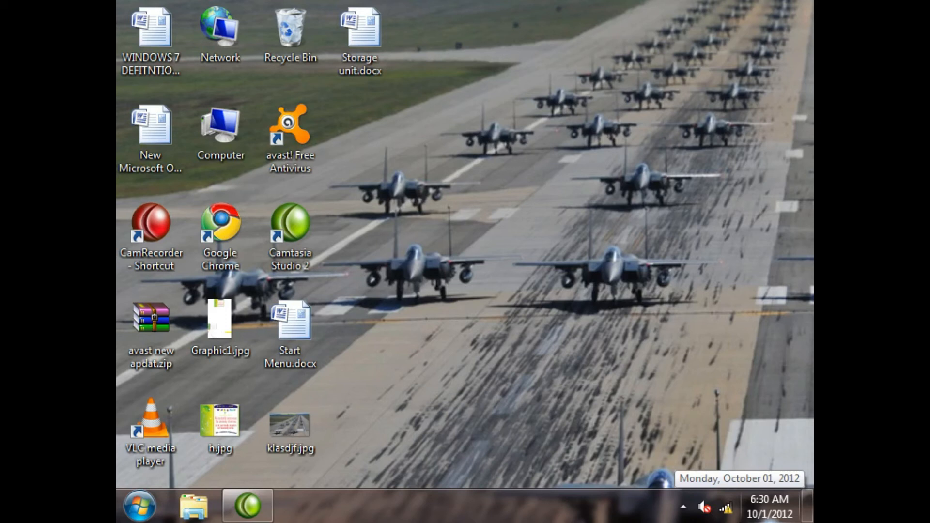
Step: Reopen the notification icon customization from the hidden icons, restore the default icon behaviors and save
click(683, 507)
click(676, 455)
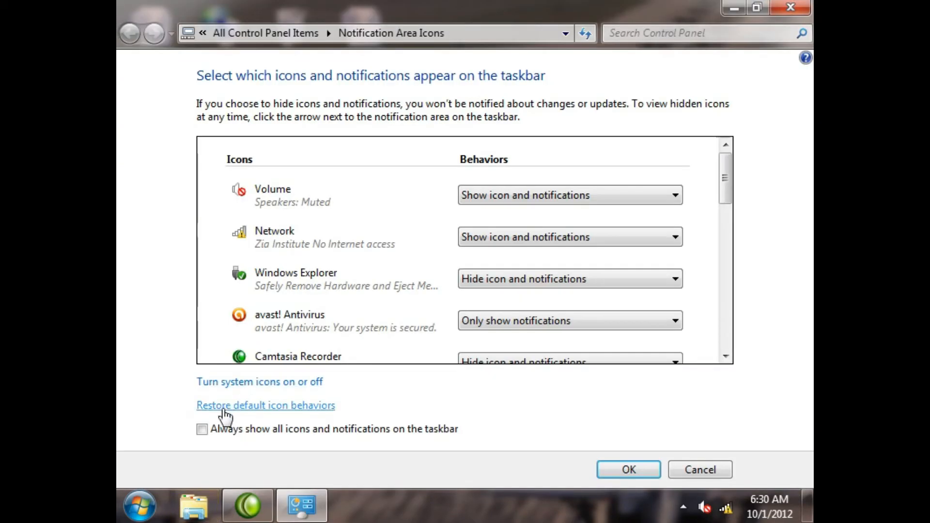
click(225, 413)
click(635, 468)
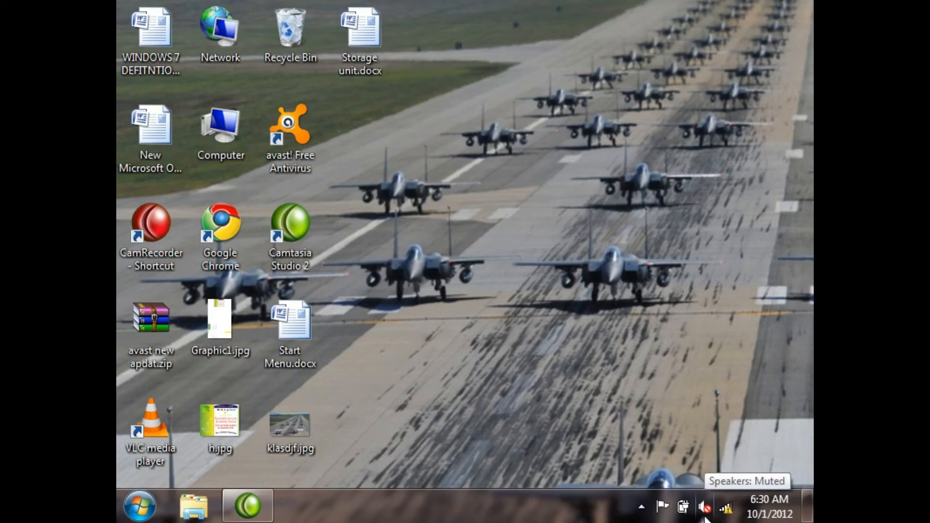
Step: Reopen the notification icon customization, set Action Center to "Hide icon and notifications" and save
click(642, 507)
click(640, 457)
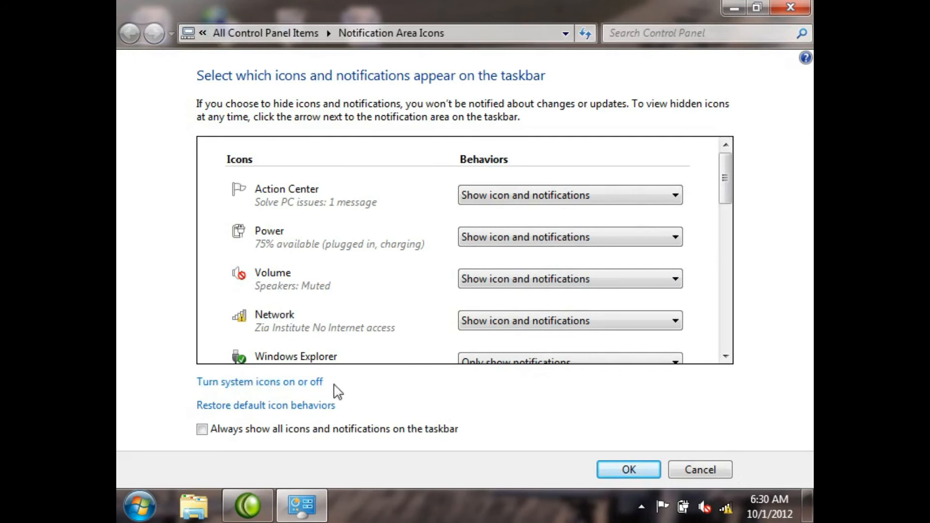
mouse_move(683, 518)
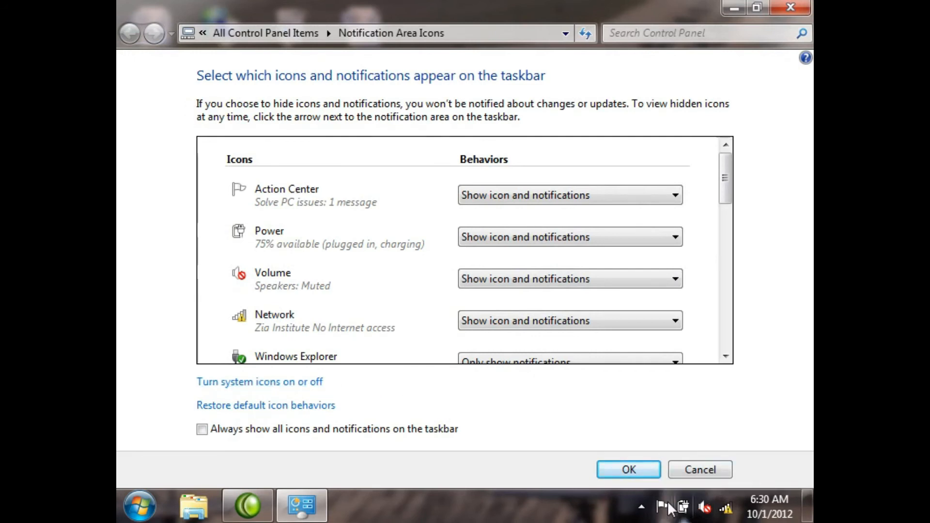
click(592, 200)
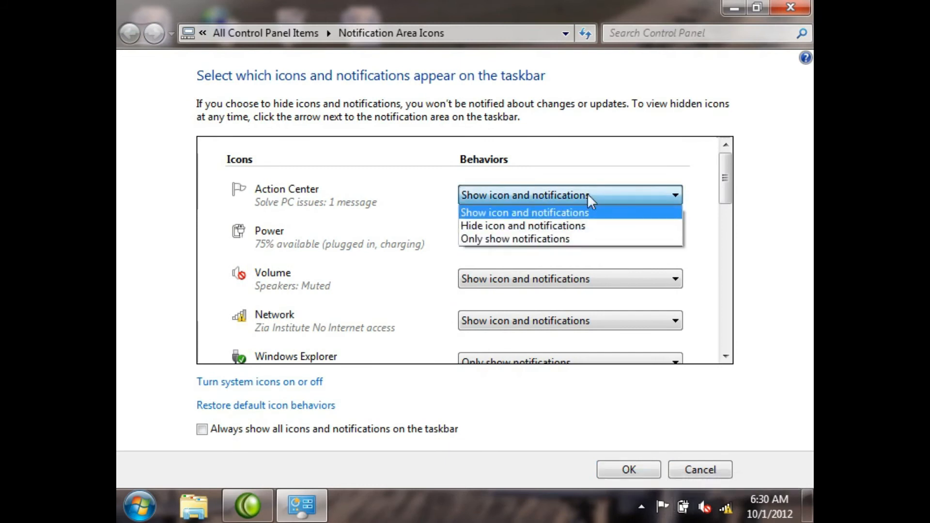
click(523, 226)
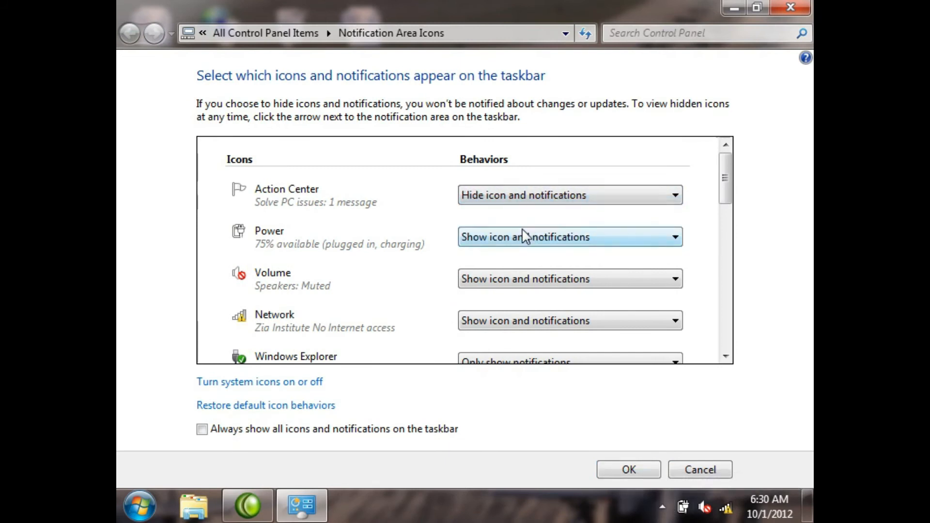
click(624, 463)
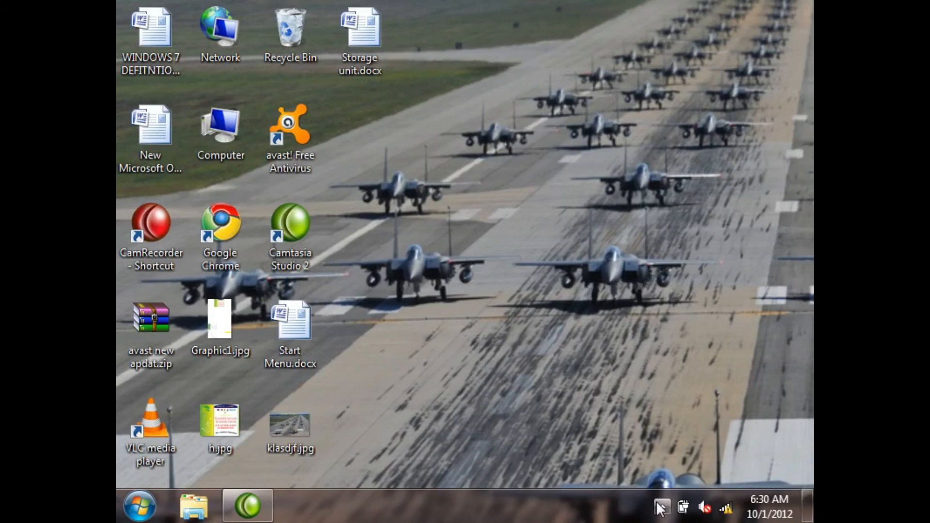
Step: Reopen the notification icon customization, set Power and Volume to "Hide icon and notifications" and save
click(660, 507)
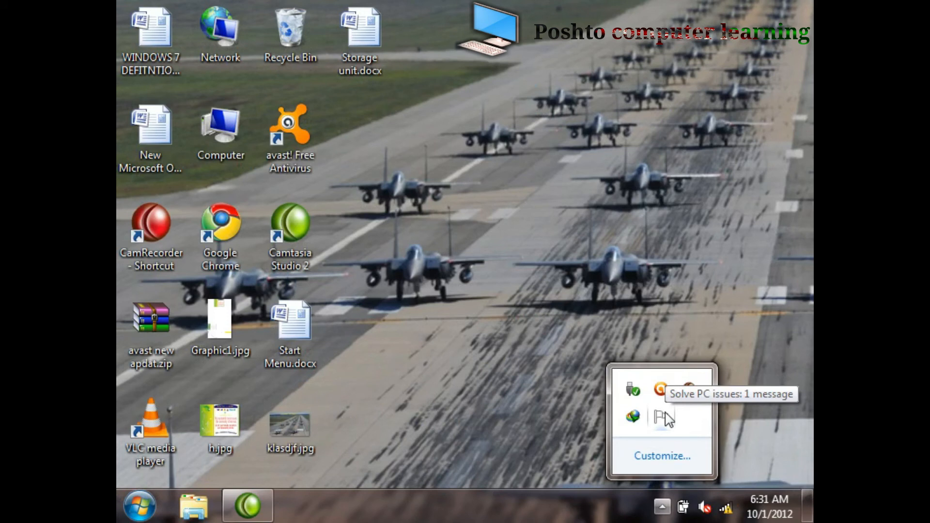
click(674, 459)
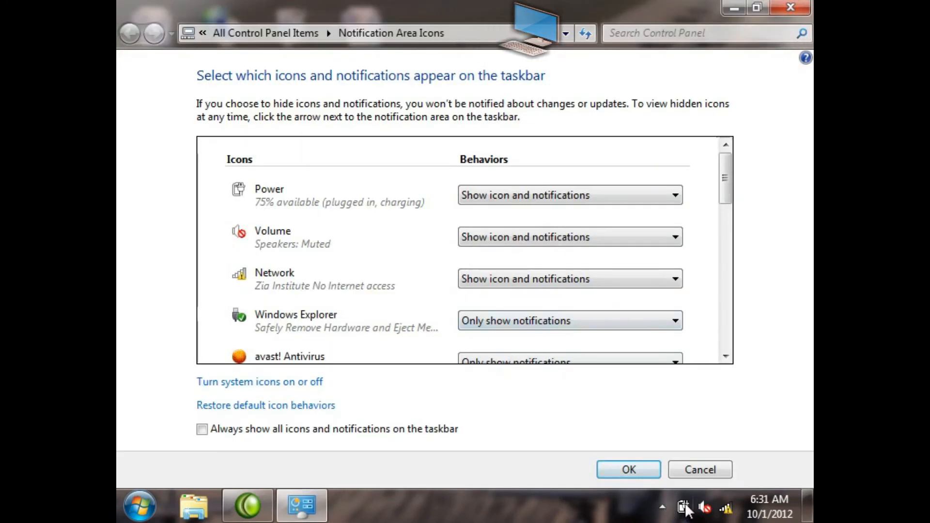
click(528, 207)
click(507, 222)
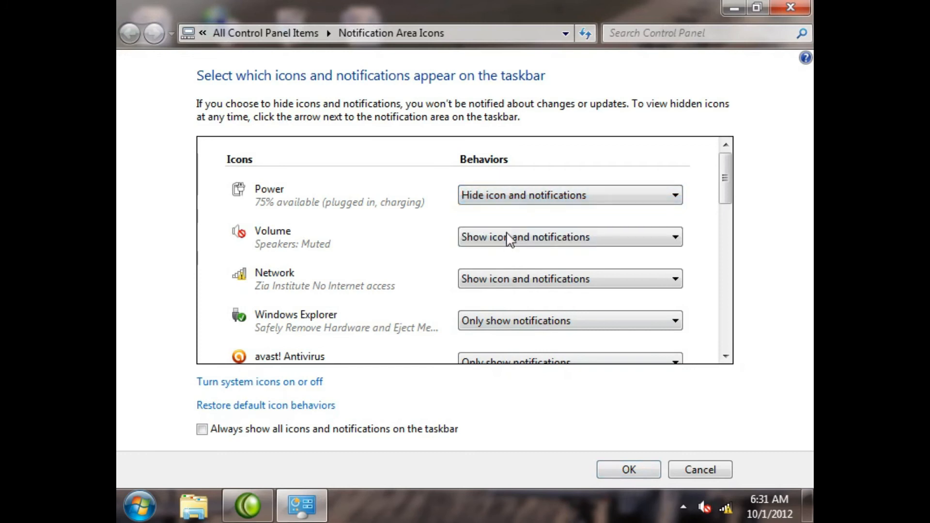
click(506, 238)
click(503, 267)
click(628, 469)
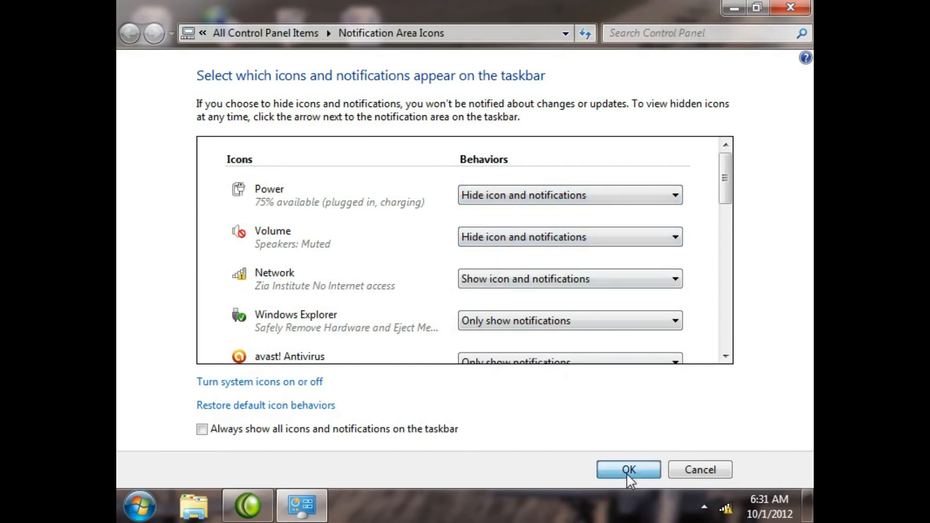
Step: Open the system icons settings by way of the hidden icons' customization and turn the Clock off
click(704, 507)
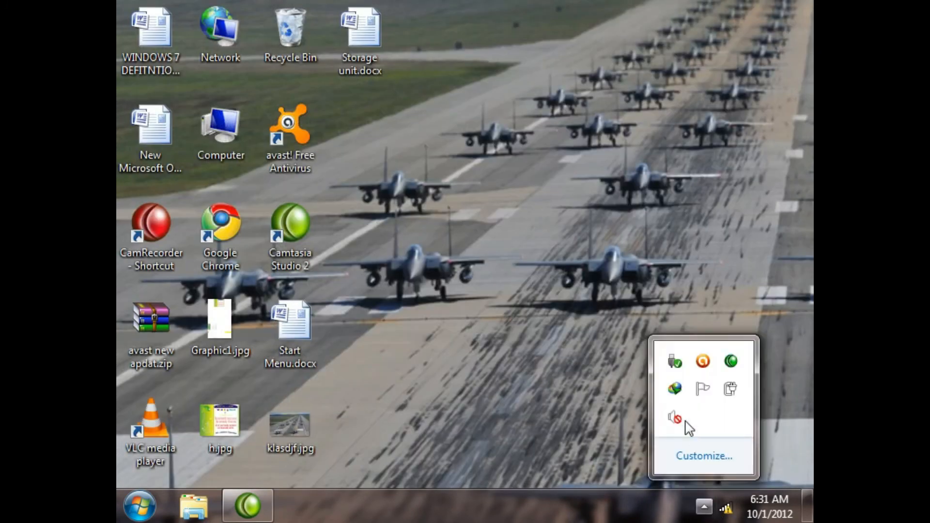
mouse_move(742, 385)
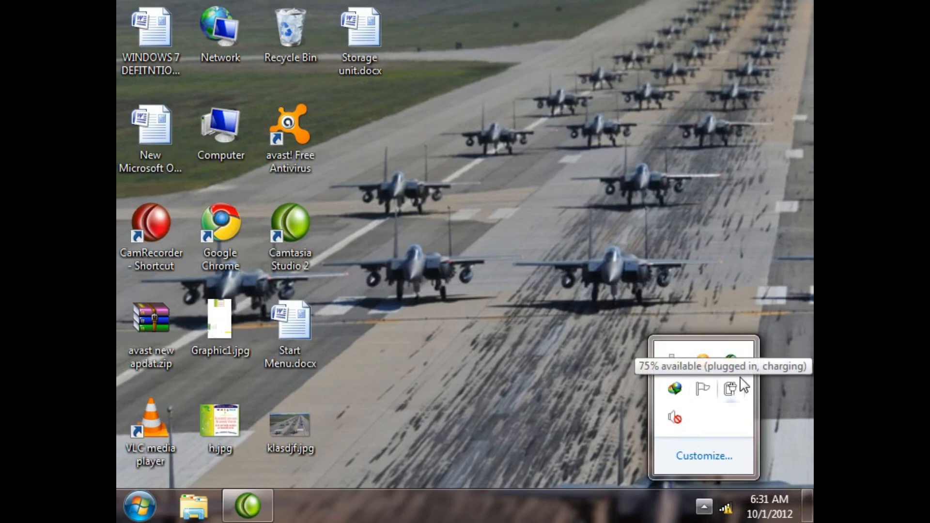
click(704, 456)
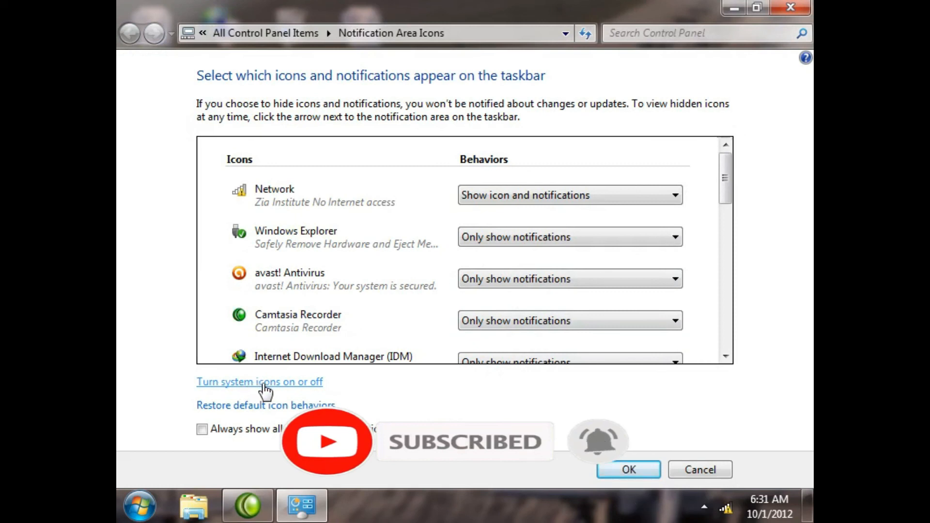
click(307, 386)
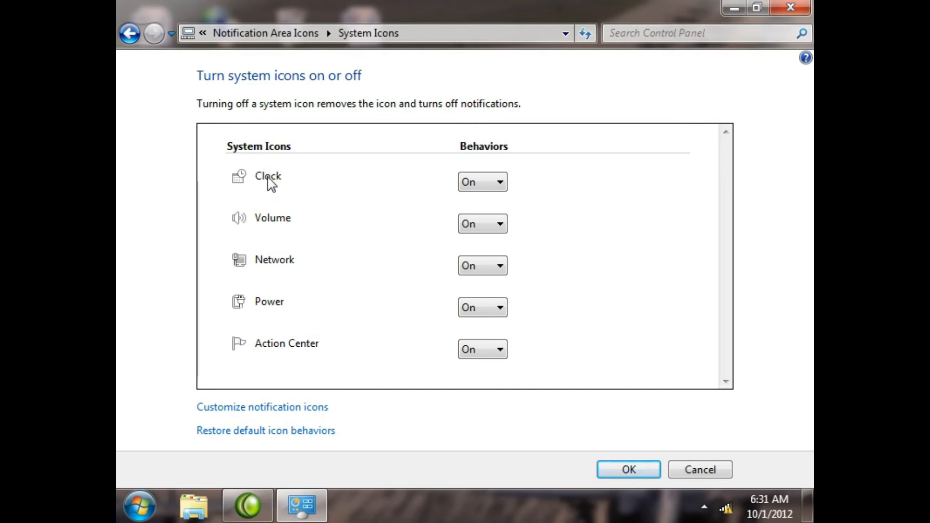
click(484, 183)
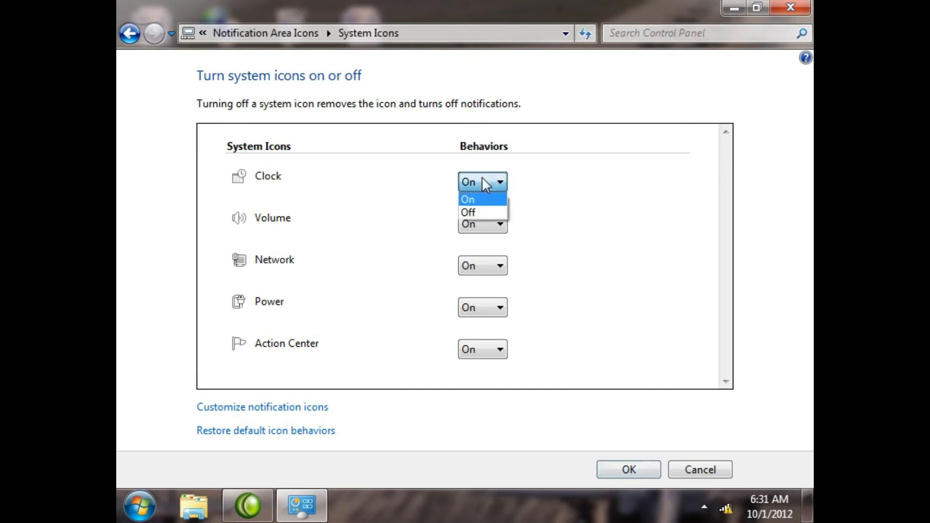
click(481, 213)
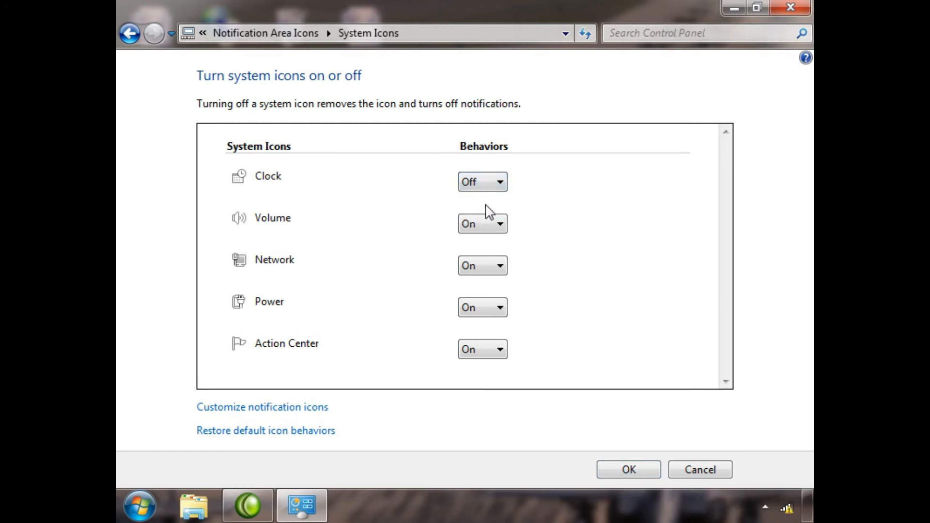
Step: Turn off the Volume, Network and Power system icons and save the settings
click(485, 224)
click(482, 254)
click(483, 267)
click(481, 295)
click(481, 307)
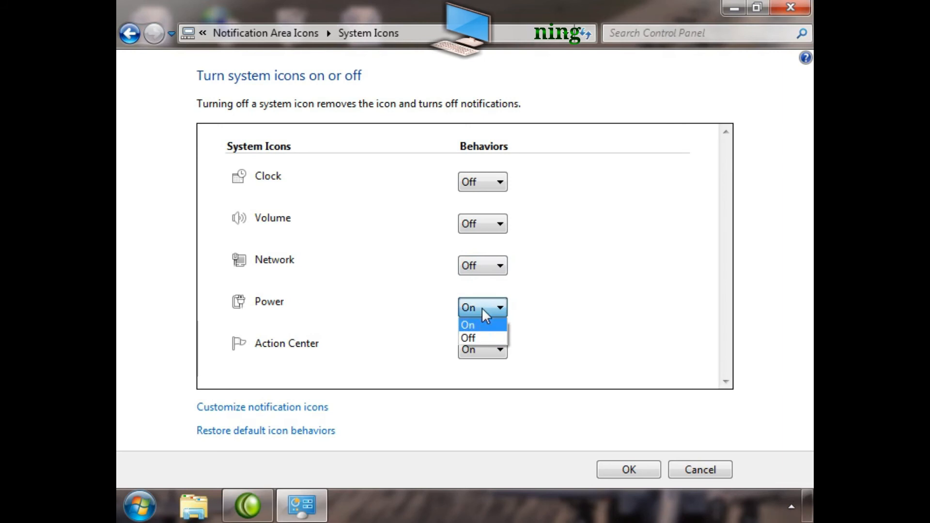
click(481, 338)
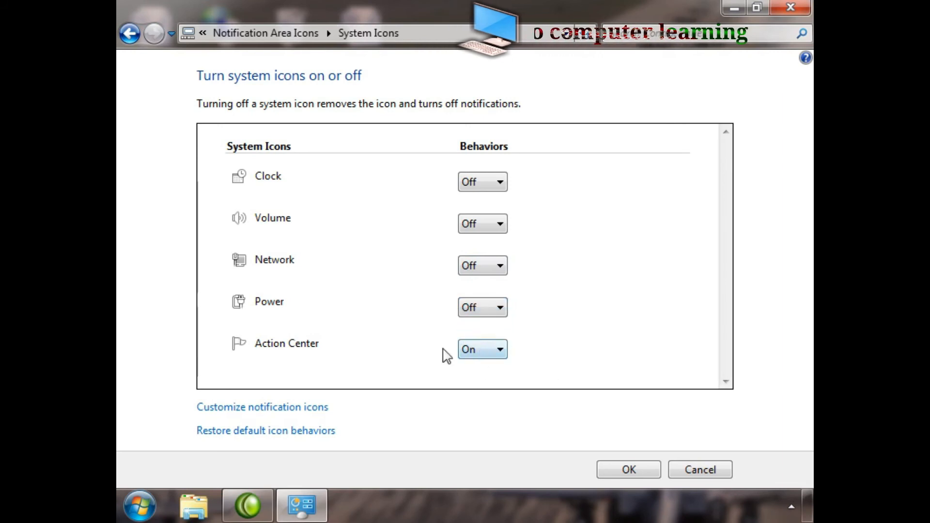
click(630, 468)
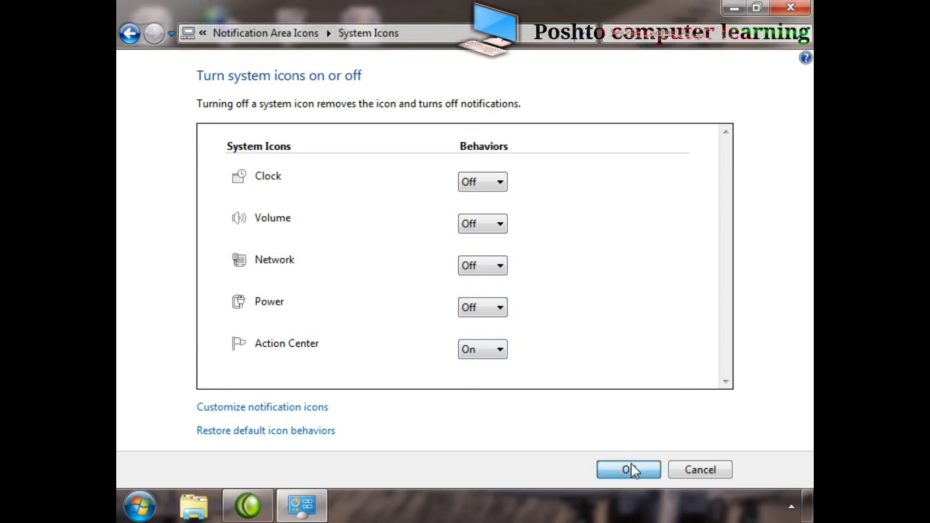
click(631, 468)
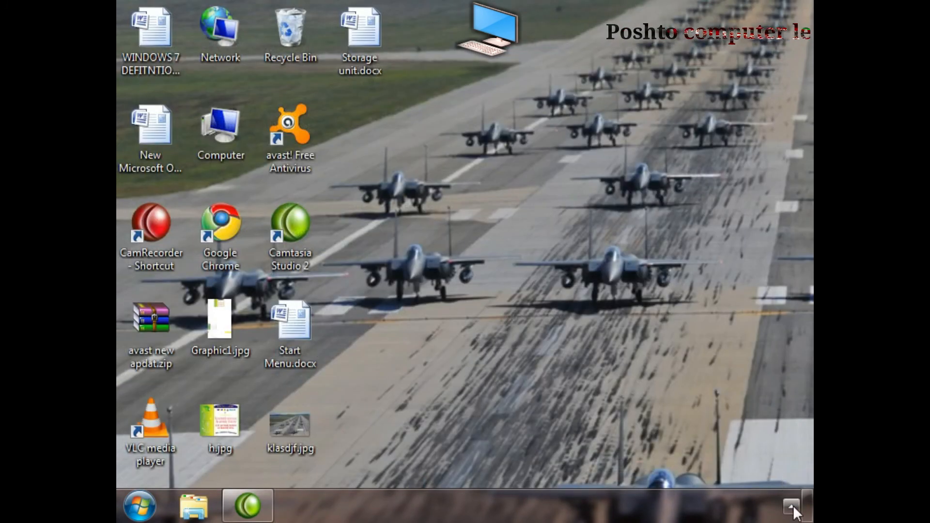
Step: Show the hidden notification icons to check which ones are still available
click(793, 507)
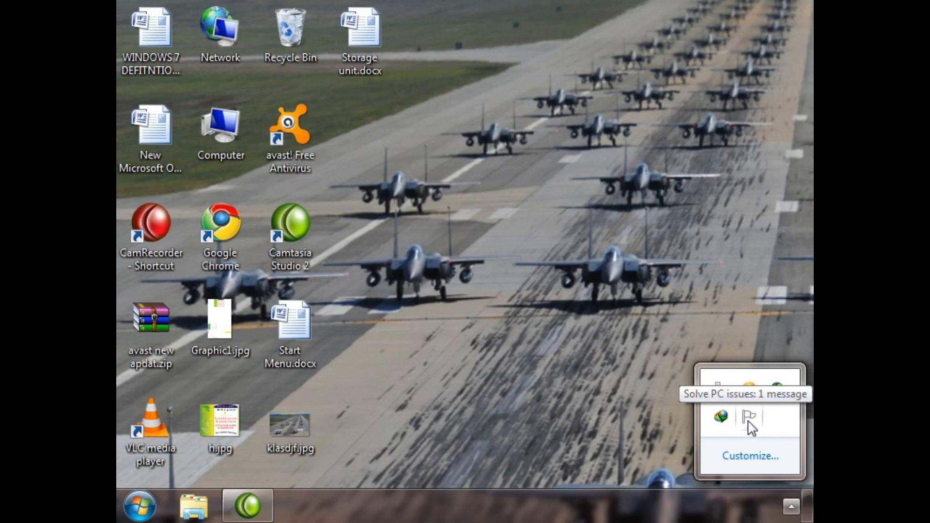
right_click(563, 431)
click(604, 262)
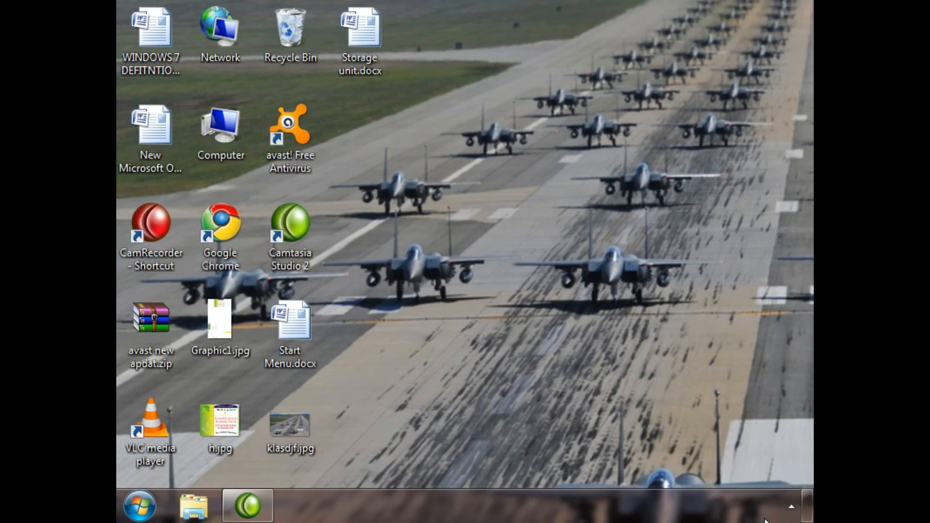
click(791, 507)
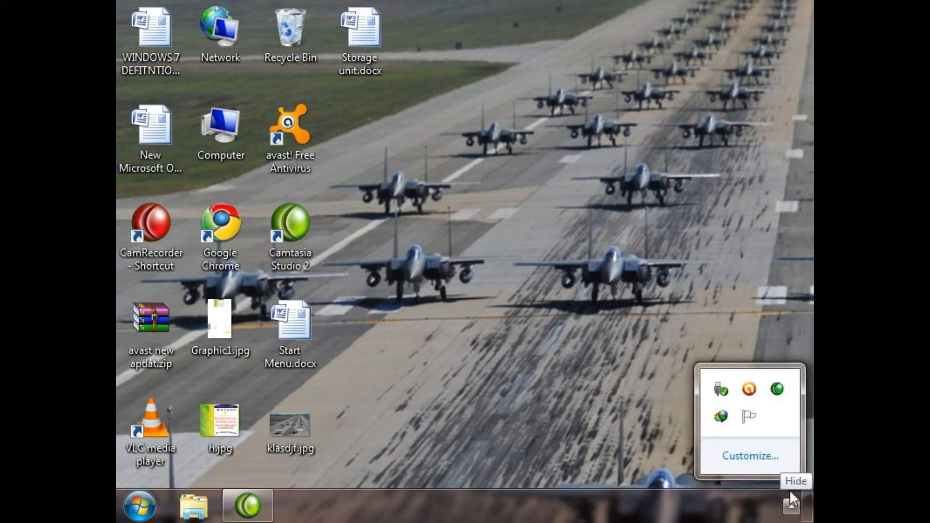
Step: Open the system icons settings through the taskbar properties' notification area customization and turn the Clock back on
right_click(612, 511)
click(626, 499)
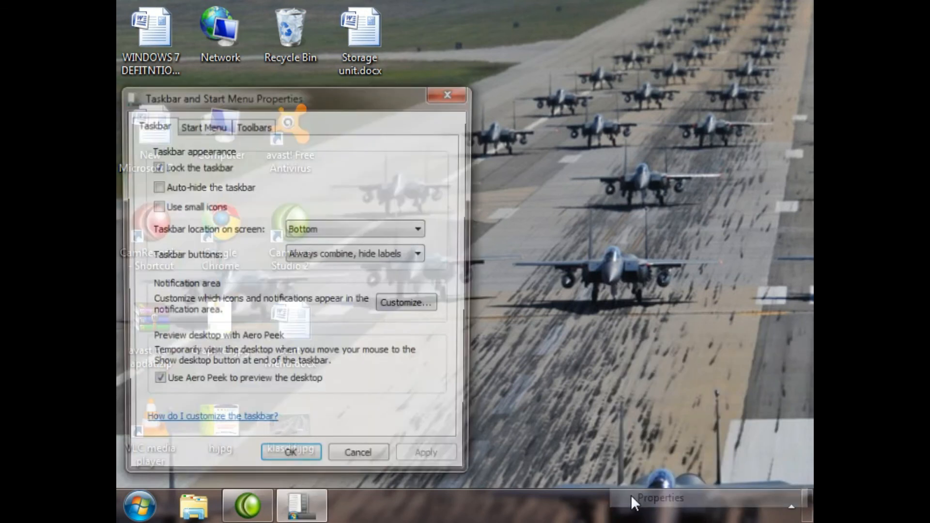
drag(403, 94, 611, 76)
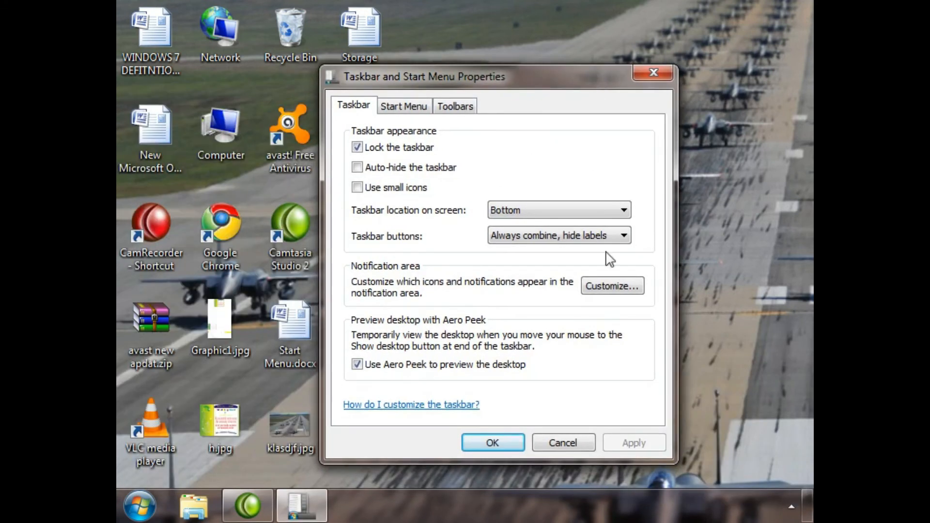
click(608, 286)
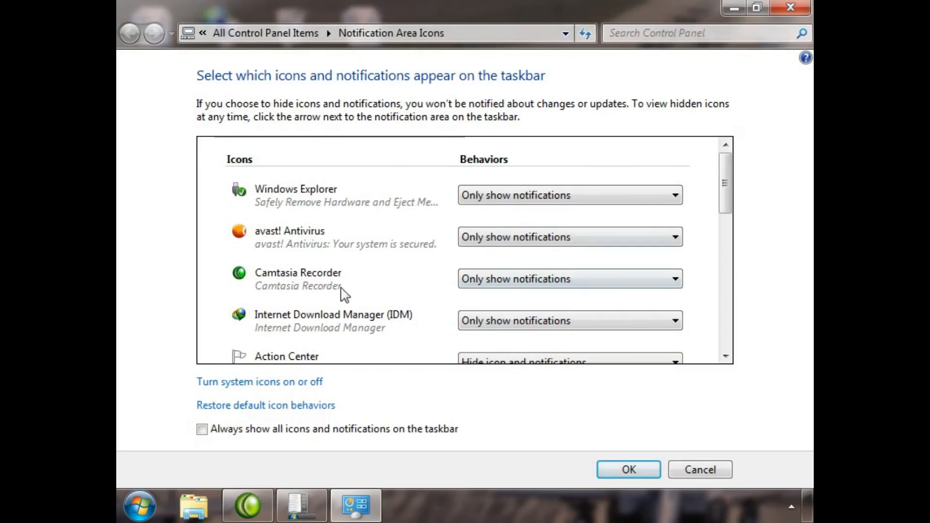
click(243, 383)
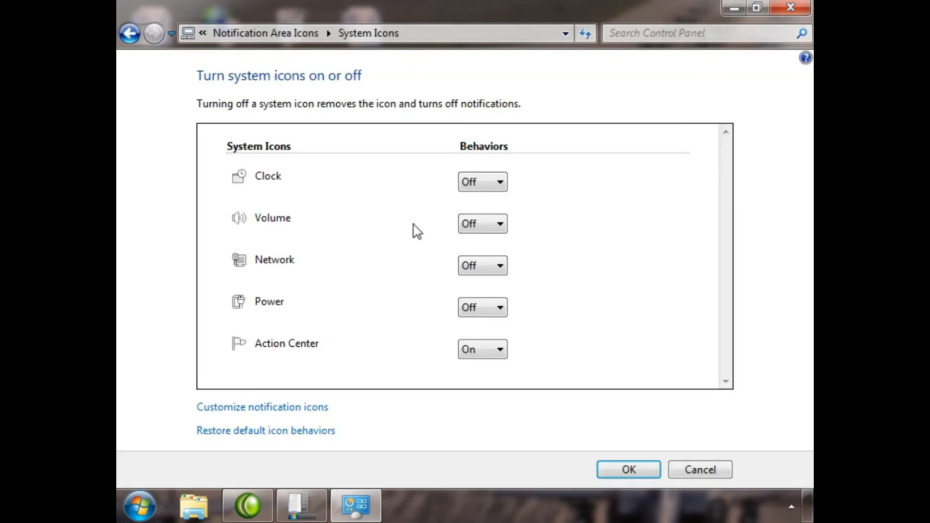
click(483, 183)
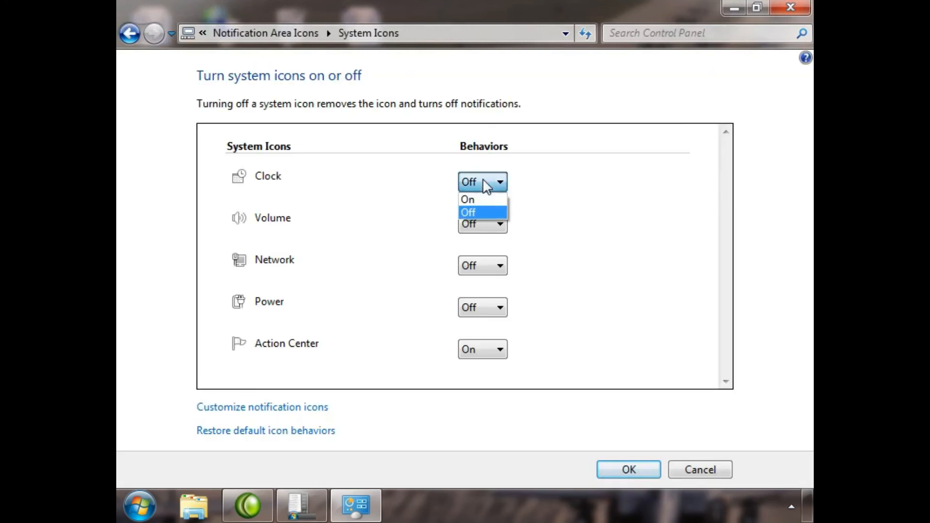
click(467, 199)
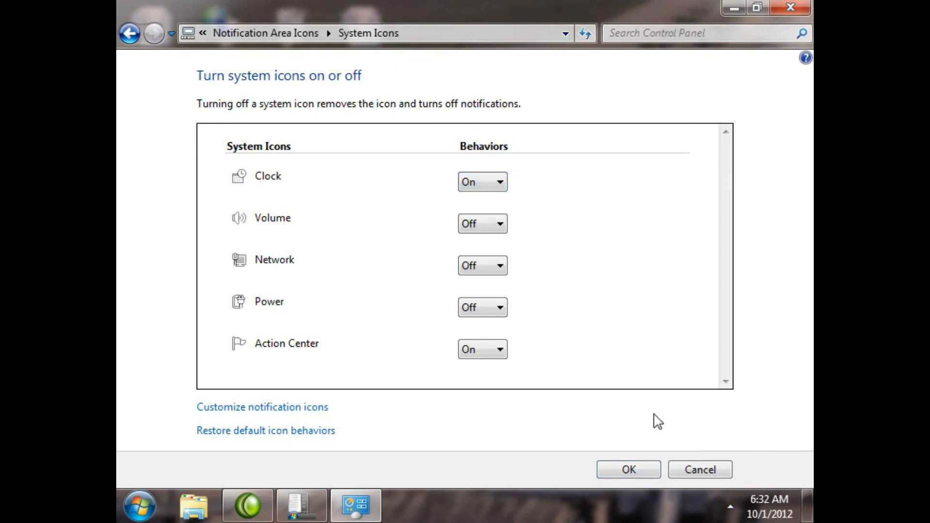
Step: Turn the Volume, Network and Power system icons back on
click(477, 226)
click(479, 240)
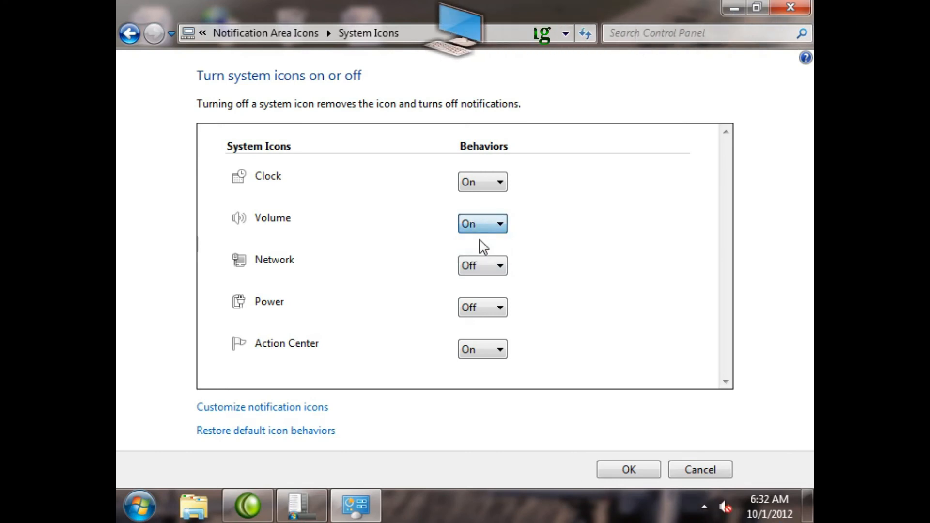
click(482, 265)
click(482, 283)
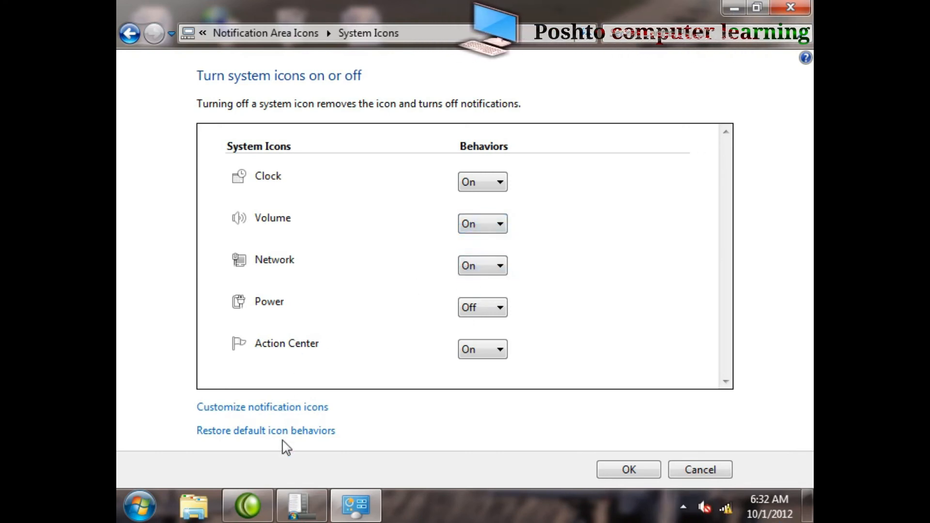
click(491, 311)
click(485, 325)
Step: Turn off the Action Center, Network, Volume and Clock system icons, leaving only Power on
click(481, 352)
click(481, 379)
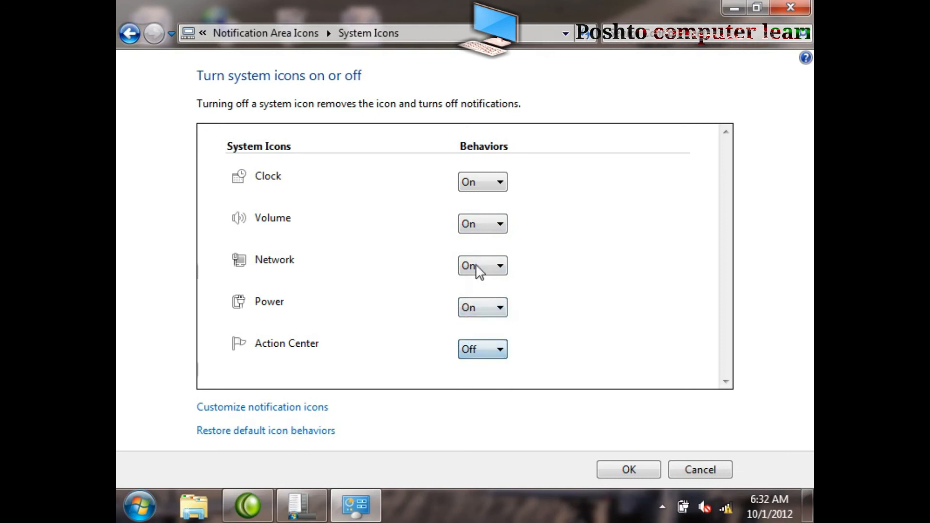
click(480, 272)
click(483, 300)
click(486, 225)
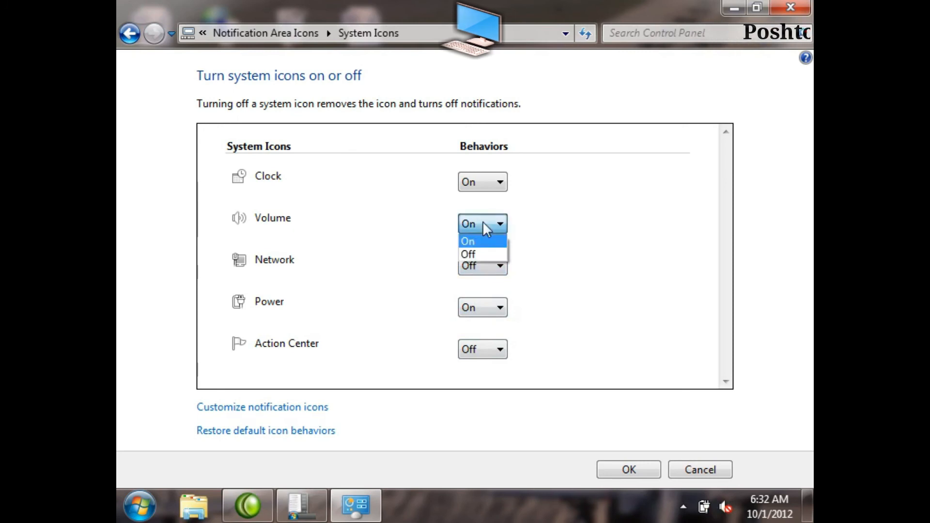
click(478, 255)
click(478, 189)
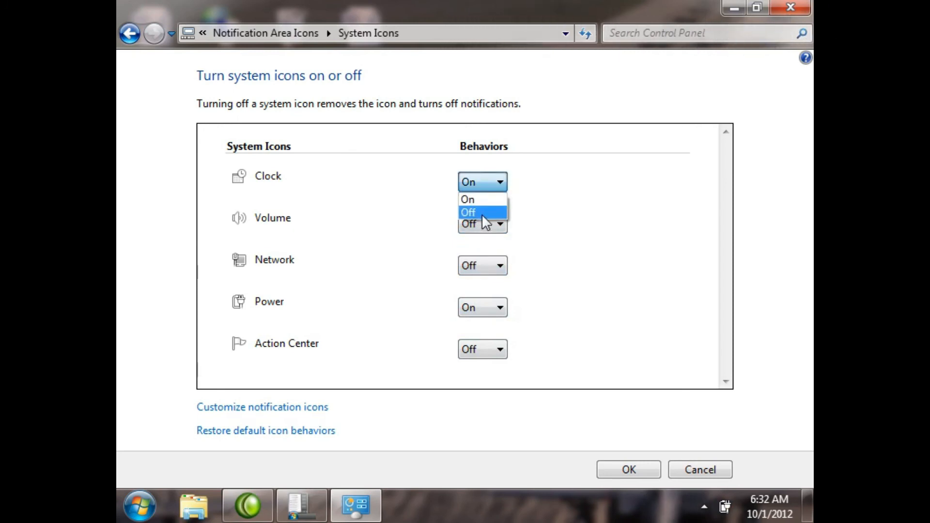
click(482, 214)
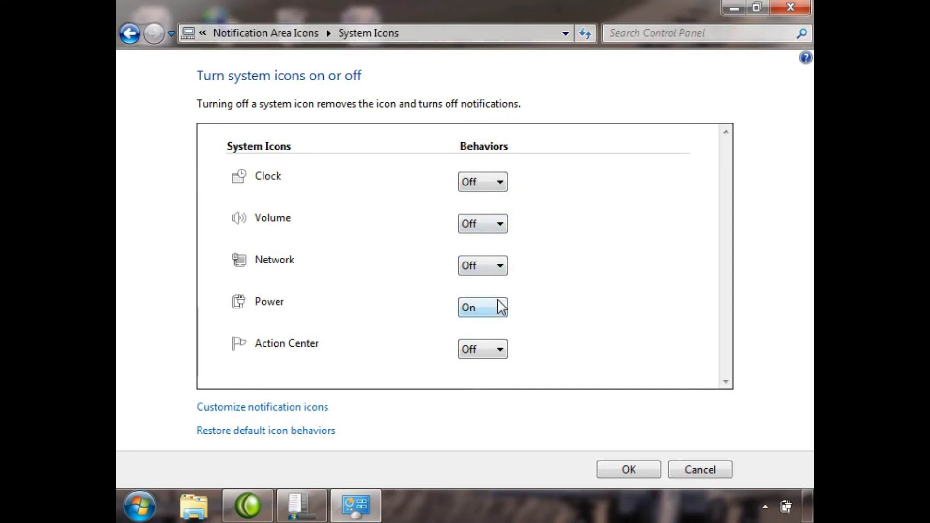
Step: Restore the default behaviors of the system icons and confirm the open notification area and taskbar settings
click(244, 433)
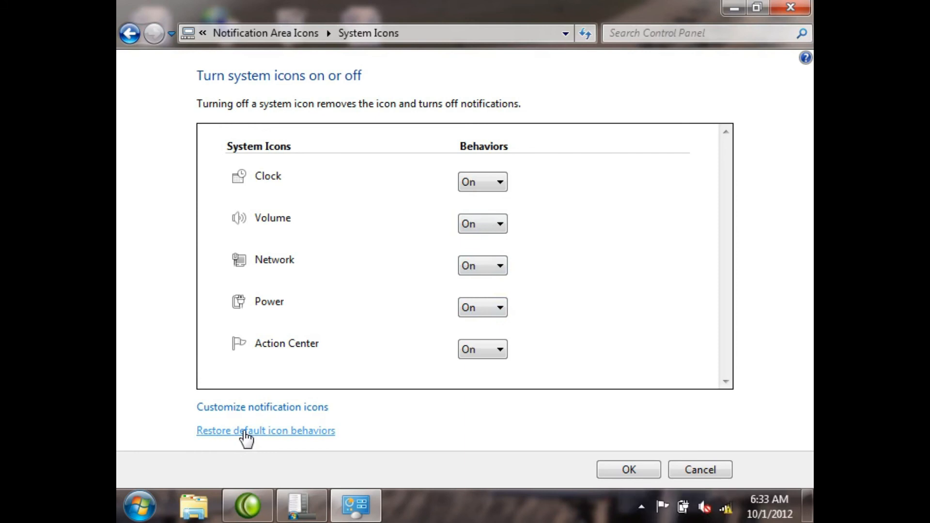
click(649, 476)
click(647, 471)
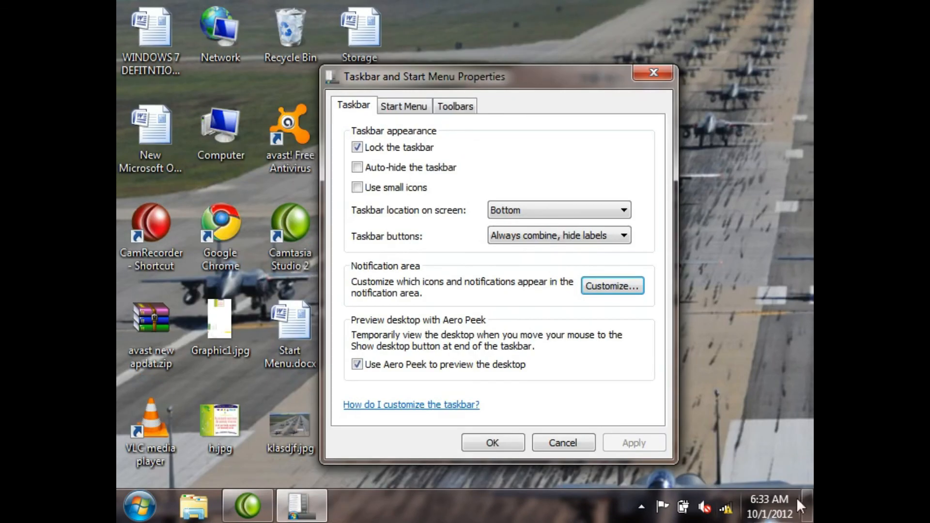
click(493, 440)
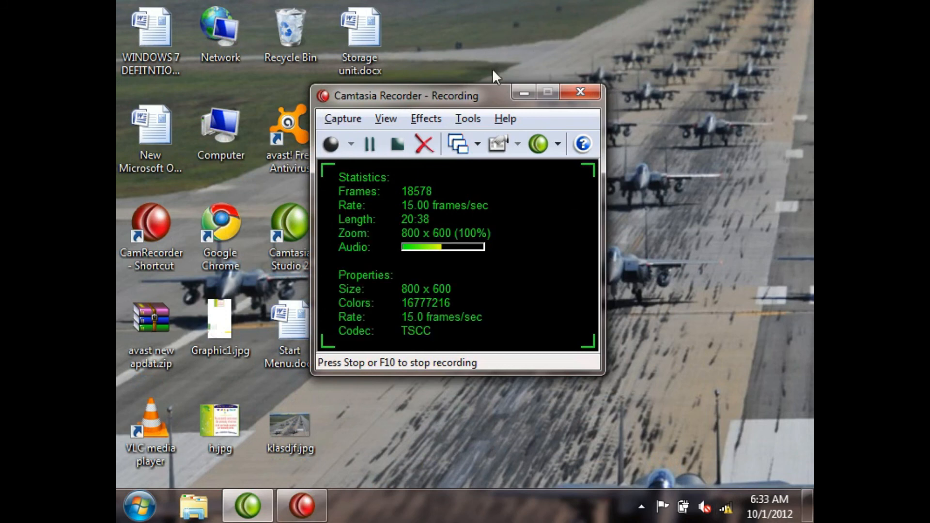
Step: Minimize the Camtasia Recorder window and refresh the desktop several times
click(524, 92)
right_click(534, 209)
click(587, 262)
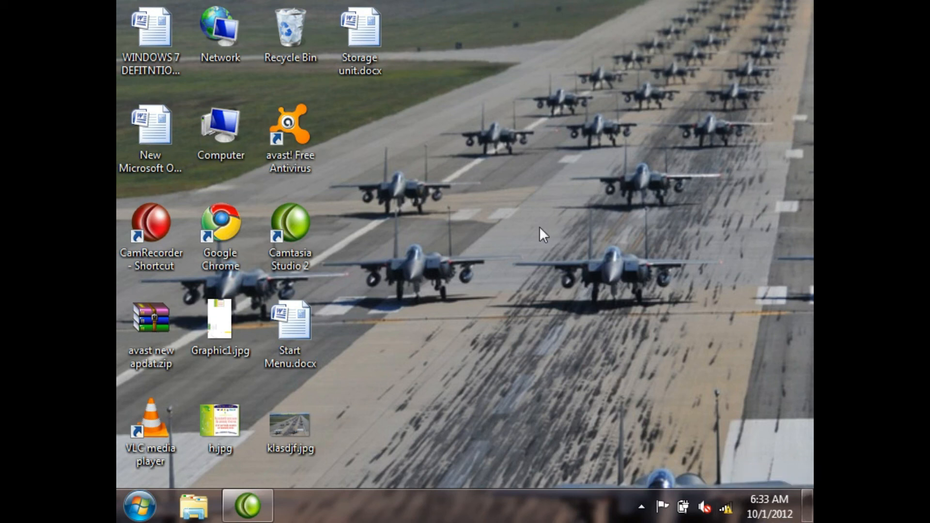
right_click(530, 210)
click(591, 263)
right_click(546, 203)
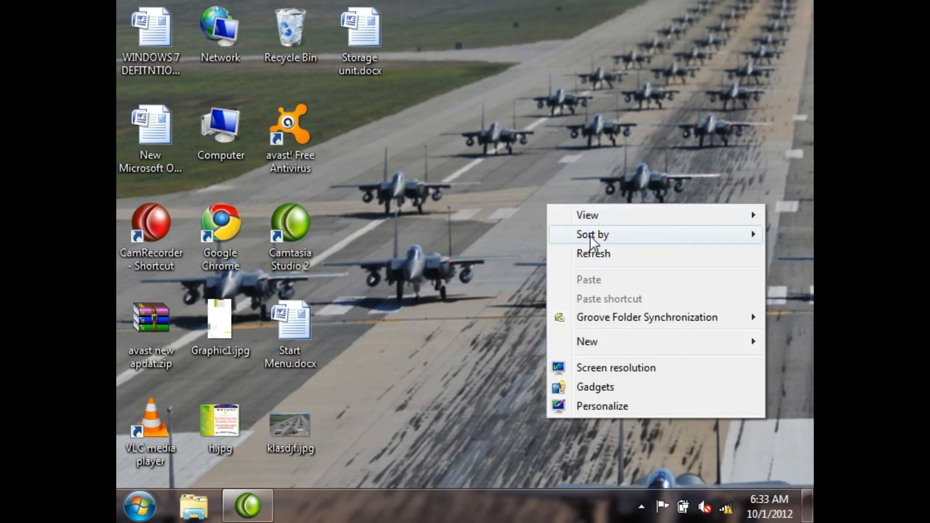
click(592, 253)
right_click(536, 223)
click(582, 275)
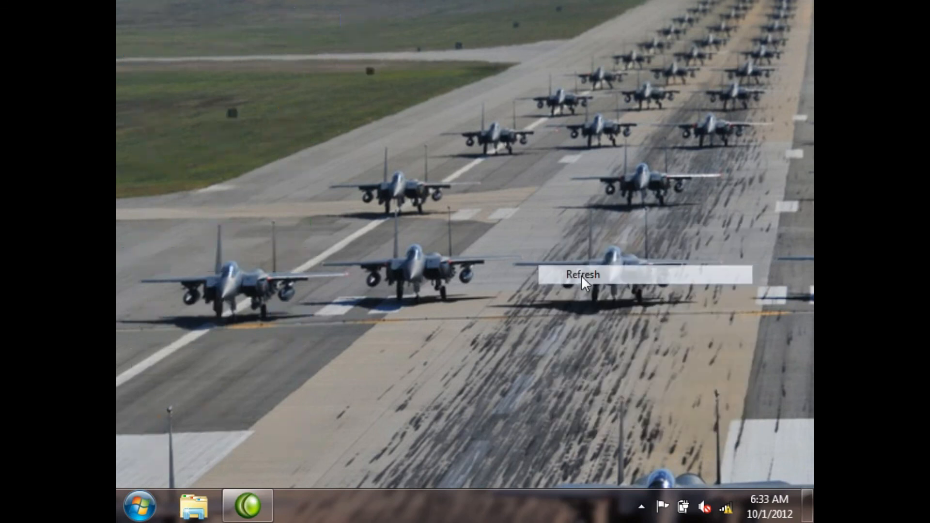
right_click(497, 246)
click(528, 296)
Step: Open the Computer window and launch Excel 2007, Word 2007 and PowerPoint 2007
double_click(205, 127)
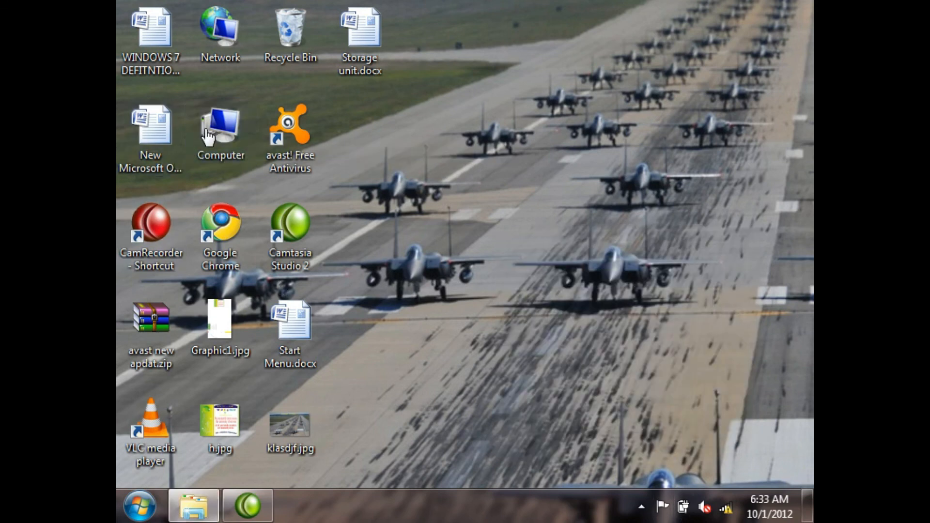
click(139, 506)
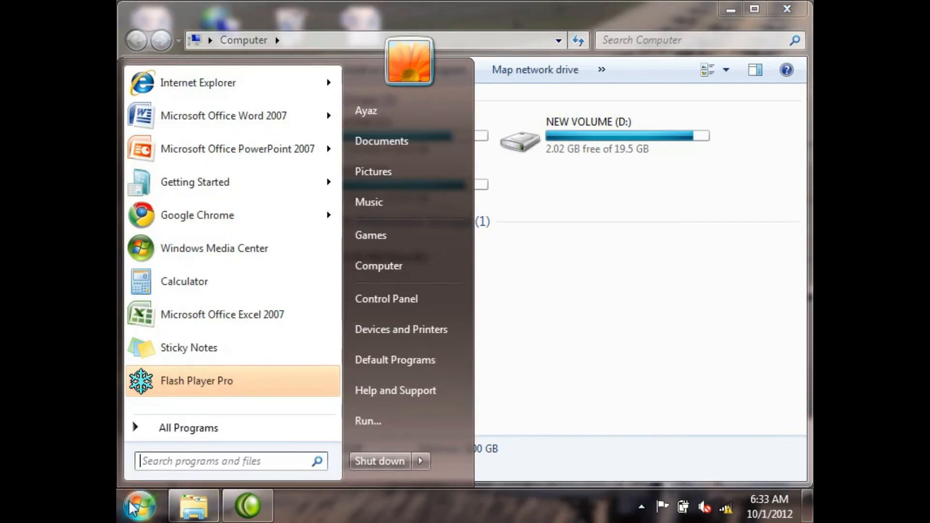
click(192, 315)
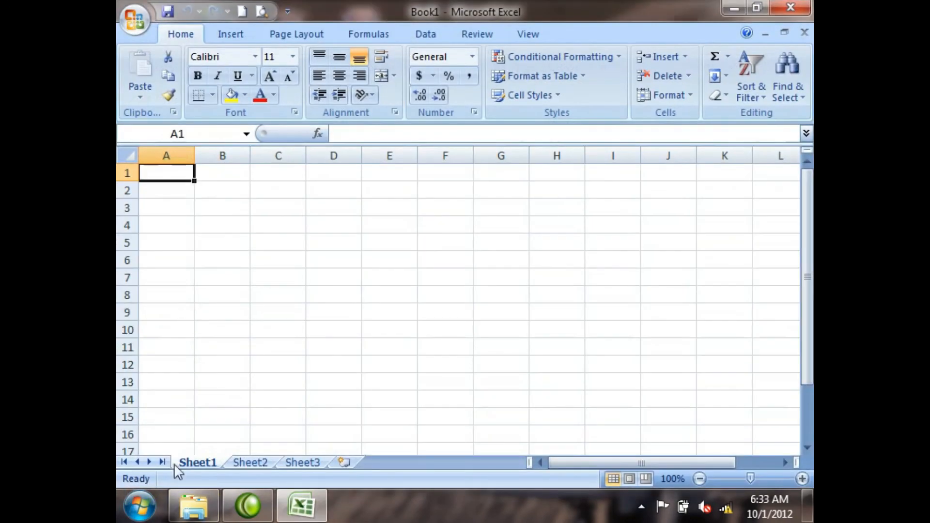
click(140, 506)
click(270, 117)
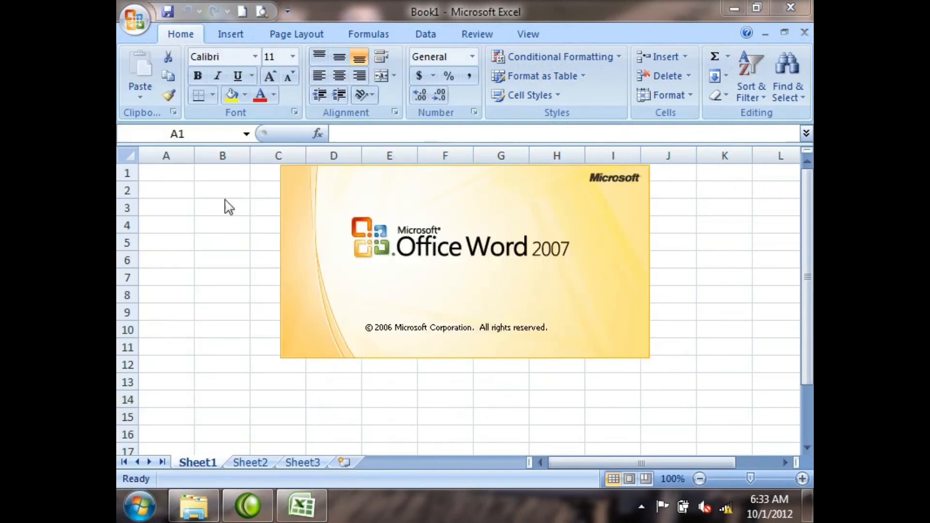
click(138, 505)
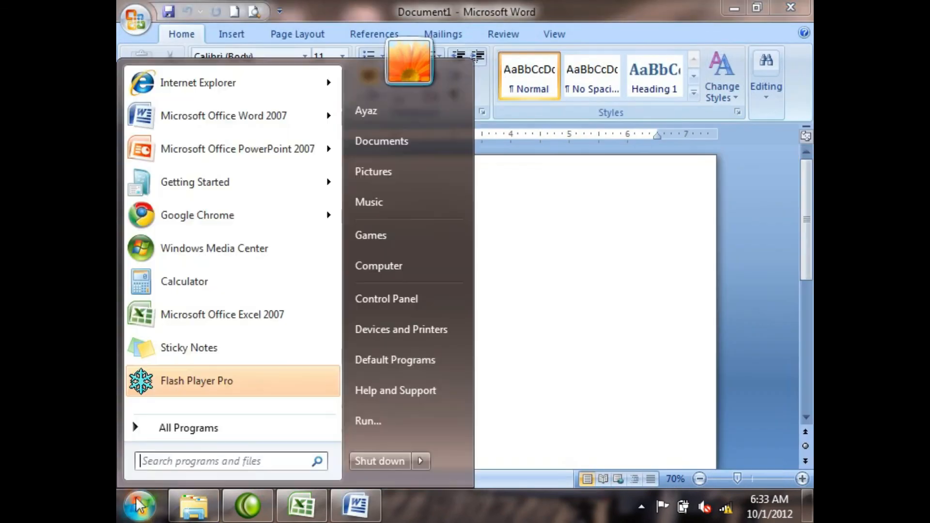
click(219, 154)
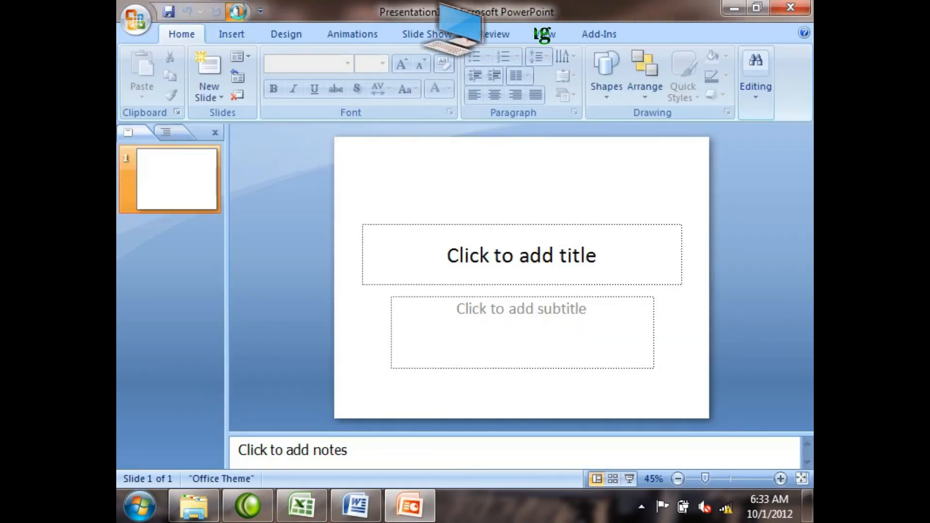
Step: Switch to Excel and minimize all the open Excel, PowerPoint, Word and Computer windows to clear the desktop
click(308, 511)
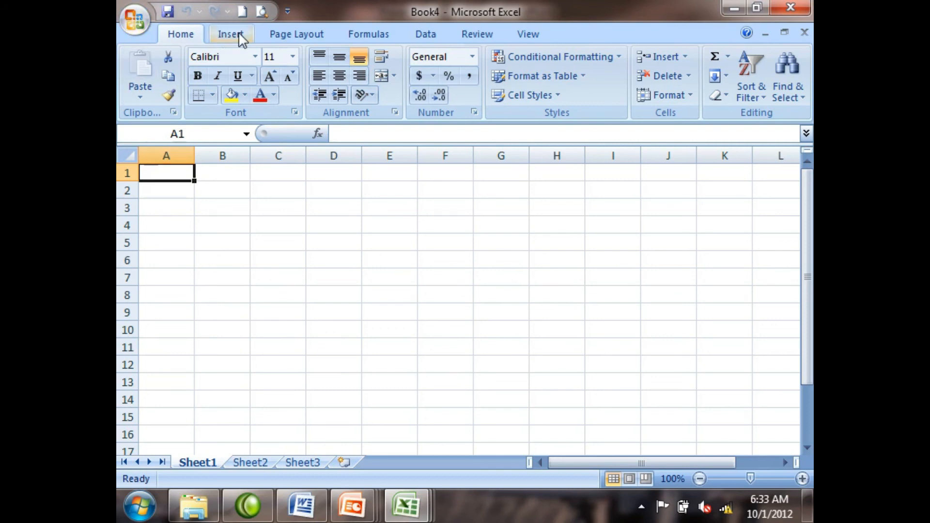
click(139, 506)
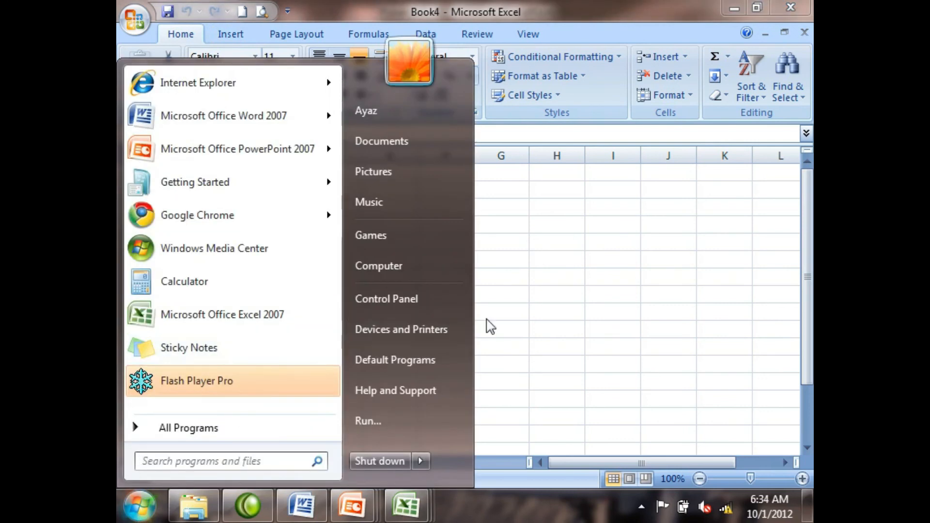
click(622, 300)
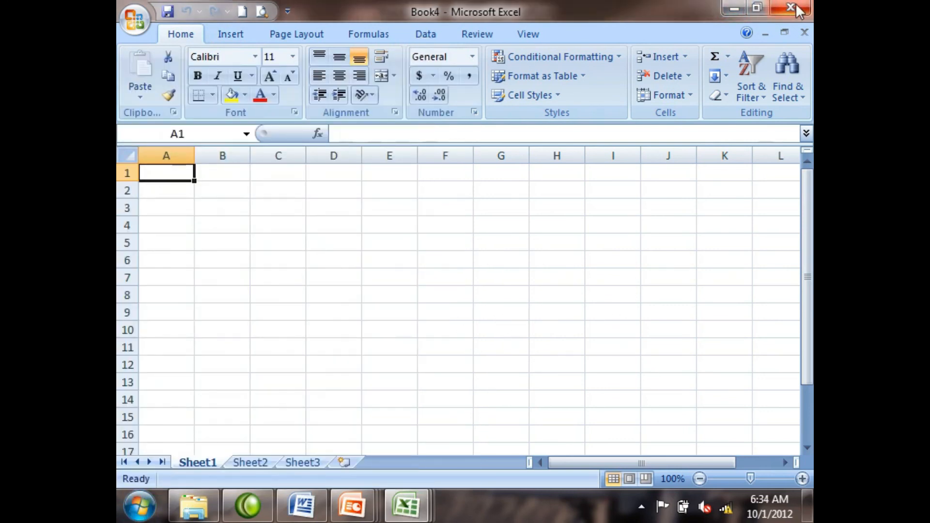
click(734, 8)
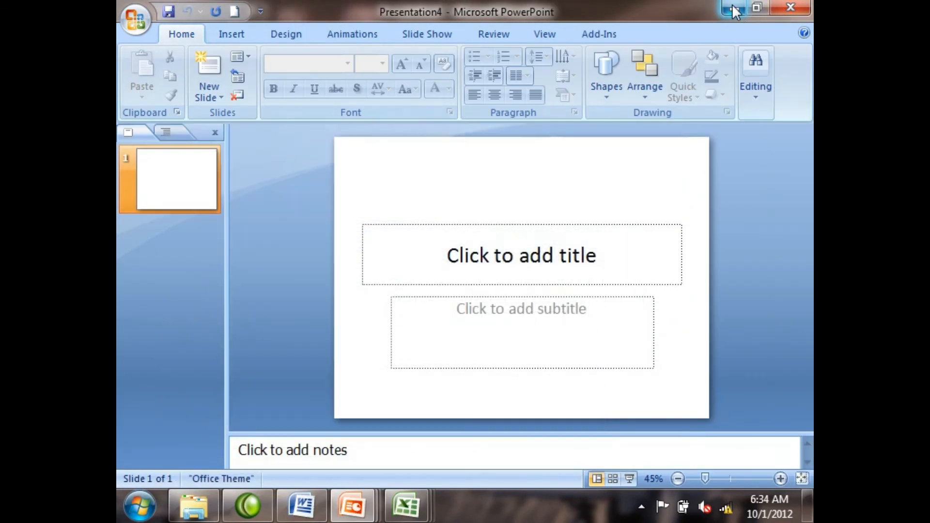
click(734, 9)
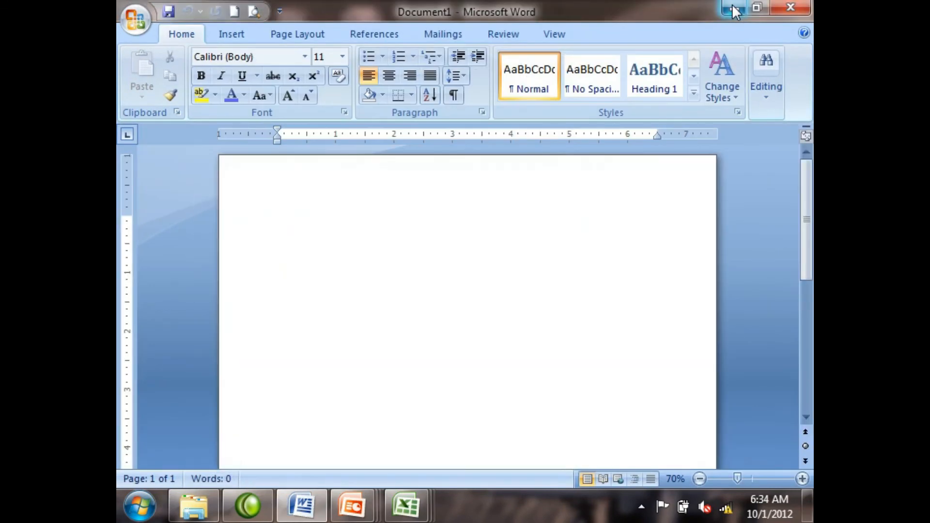
click(734, 9)
click(733, 8)
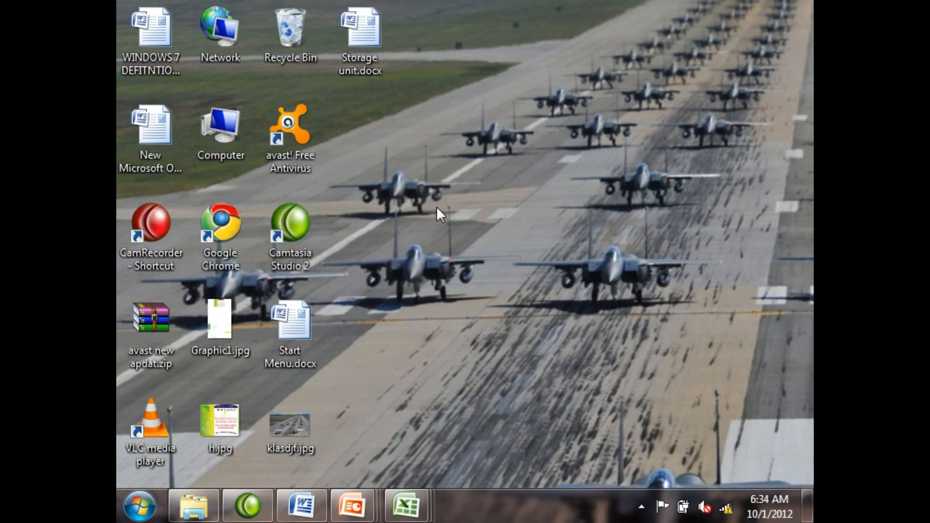
Step: Restore Book2 in Excel, Presentation3 in PowerPoint, the Word document and the Computer window from the taskbar
mouse_move(423, 502)
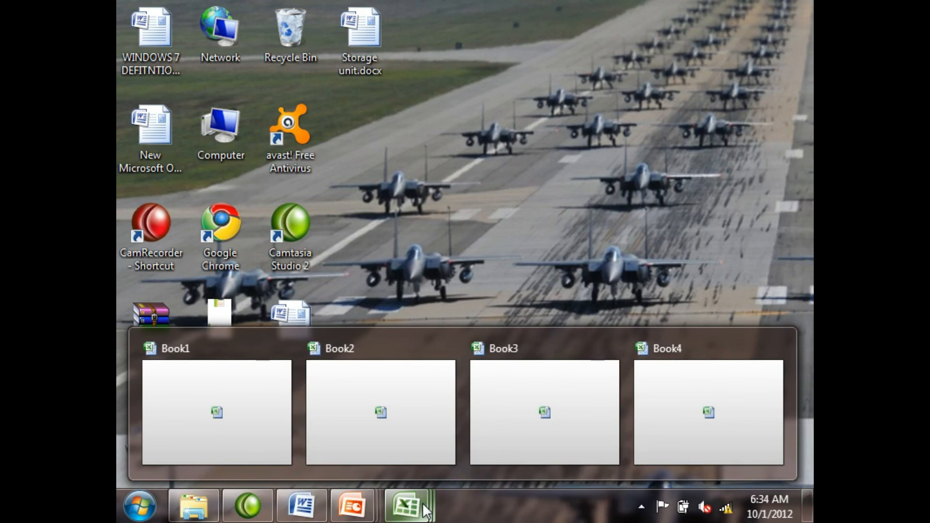
click(397, 453)
mouse_move(353, 506)
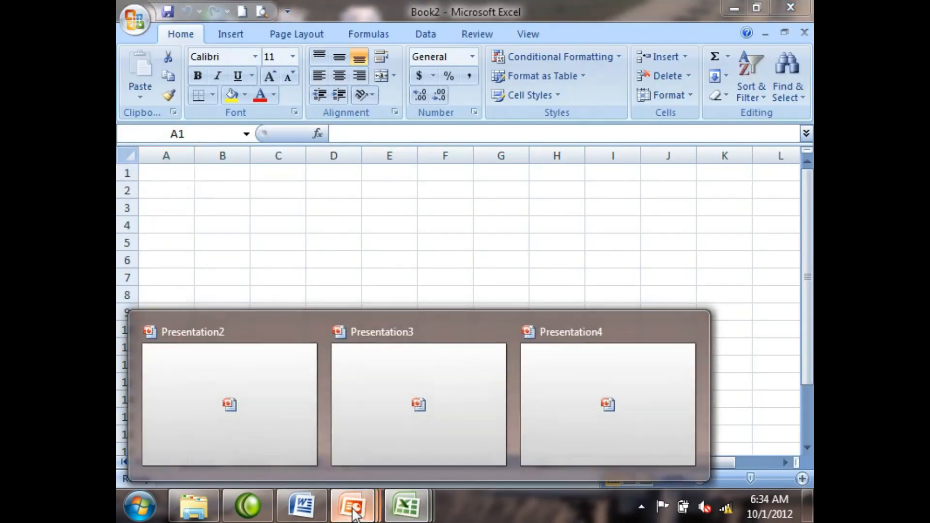
click(380, 459)
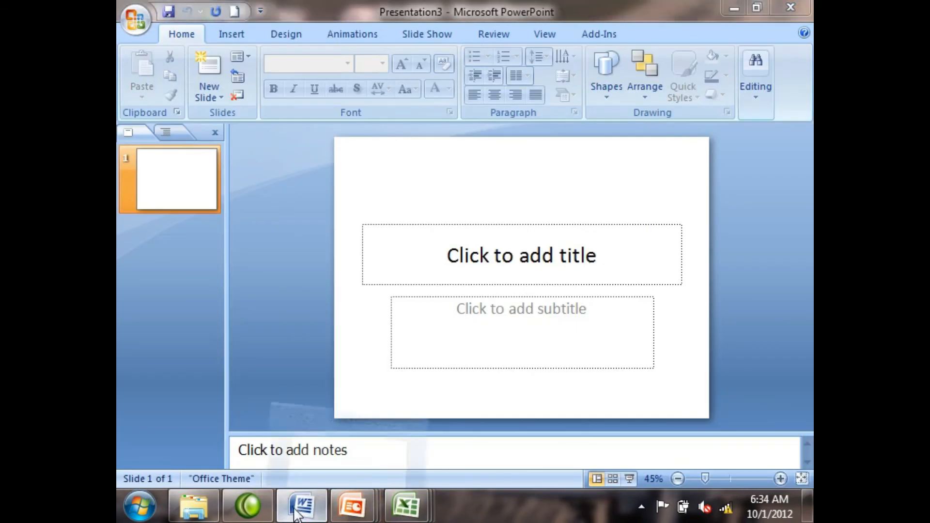
click(302, 505)
click(193, 505)
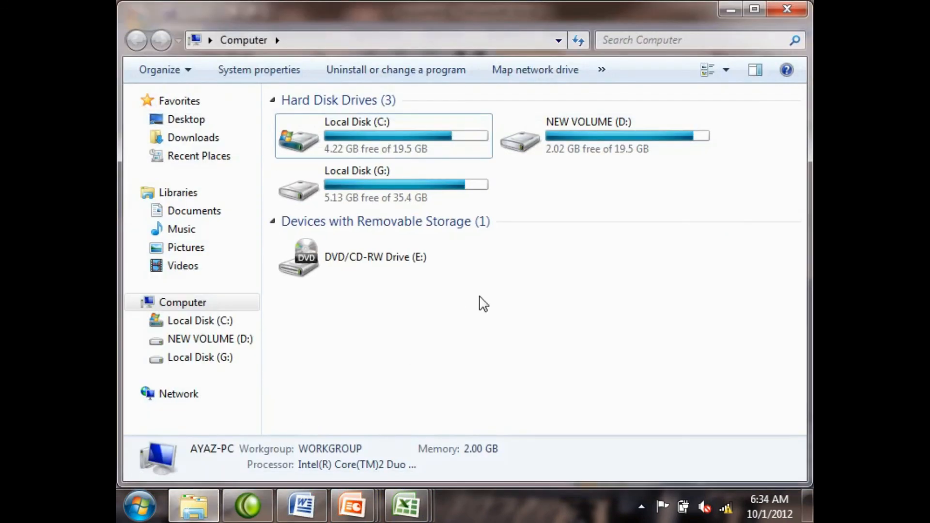
Step: Minimize the Computer, Word, PowerPoint and Excel windows one by one
click(730, 12)
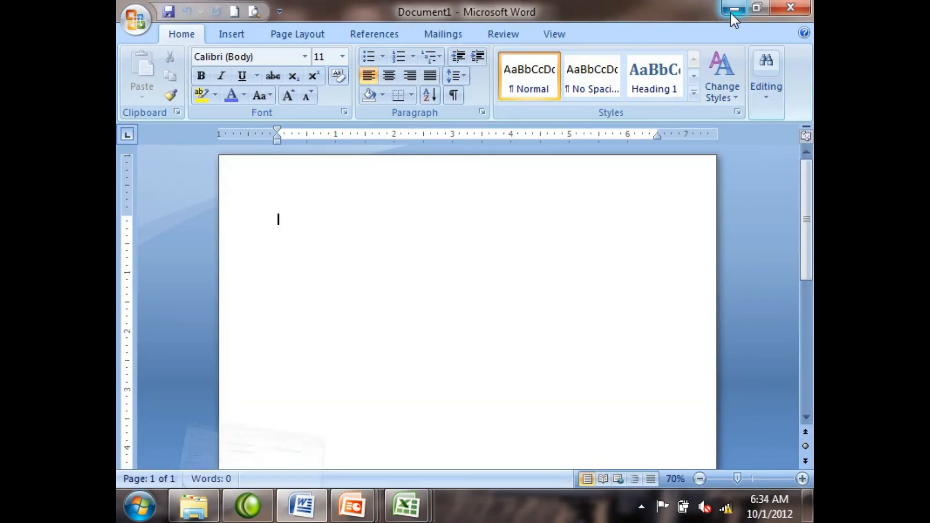
click(731, 11)
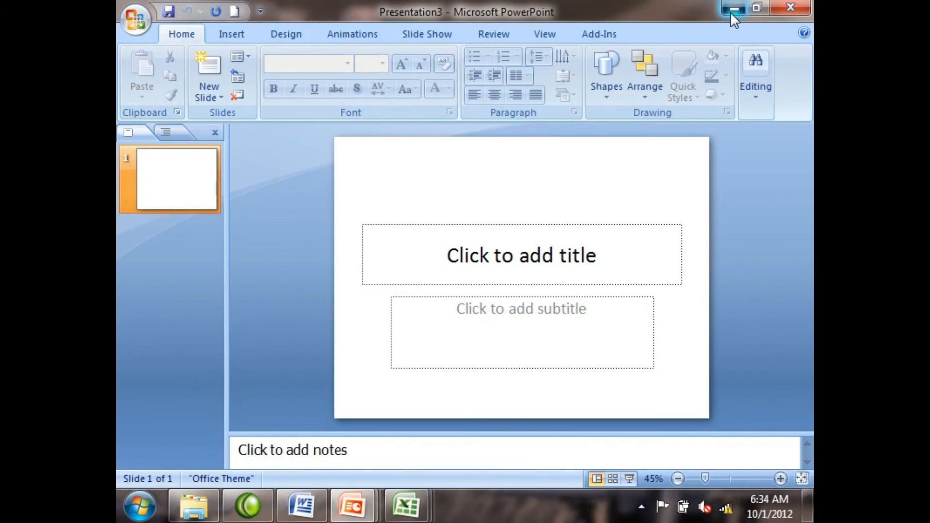
click(731, 12)
click(730, 11)
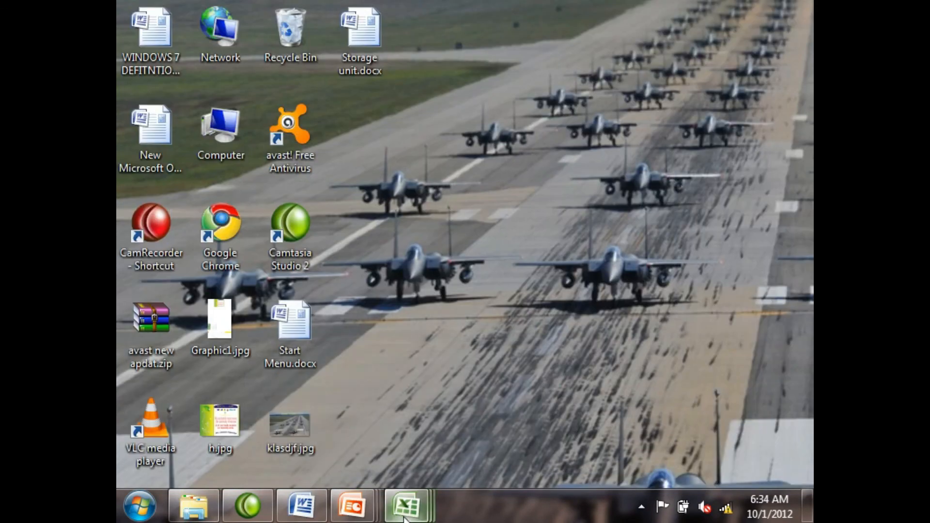
Step: Bring Book2, a PowerPoint presentation, the Word document and the Computer window back up, and use Show desktop to reveal the desktop
mouse_move(406, 505)
click(440, 409)
mouse_move(352, 505)
click(386, 419)
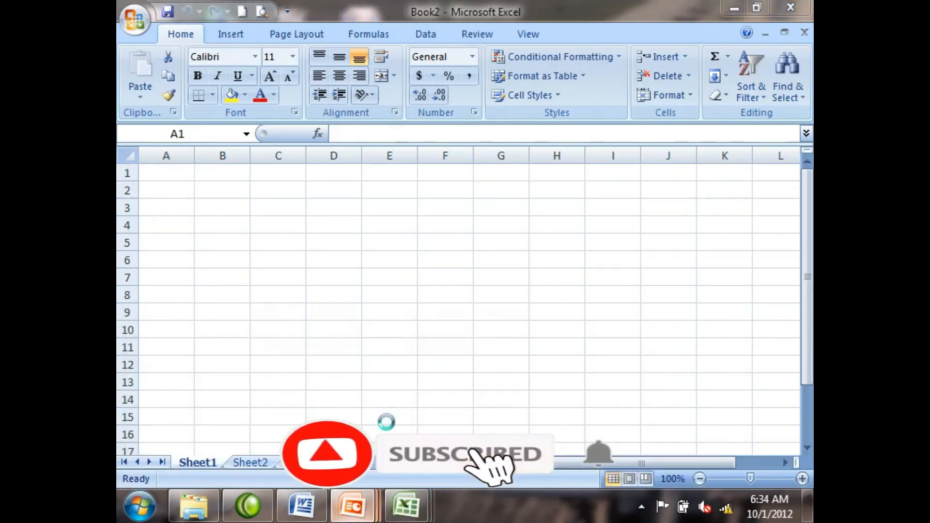
click(310, 513)
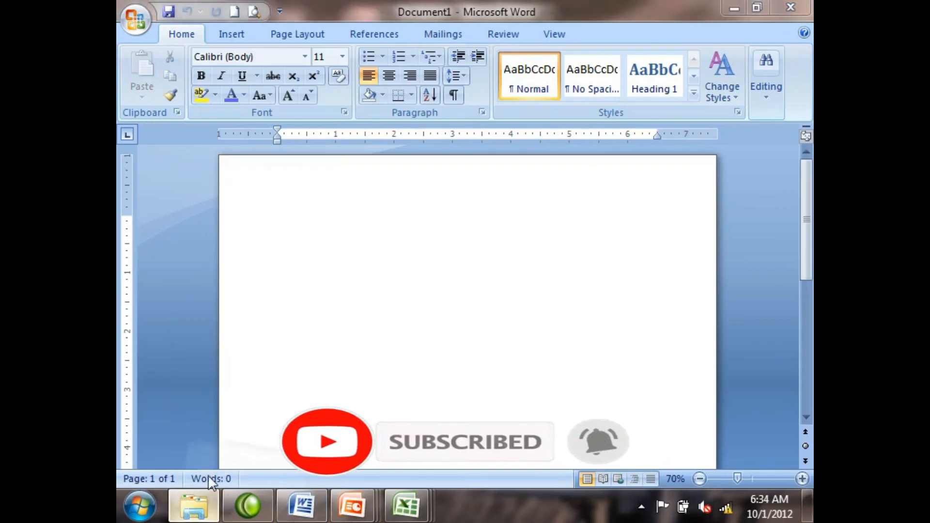
click(193, 506)
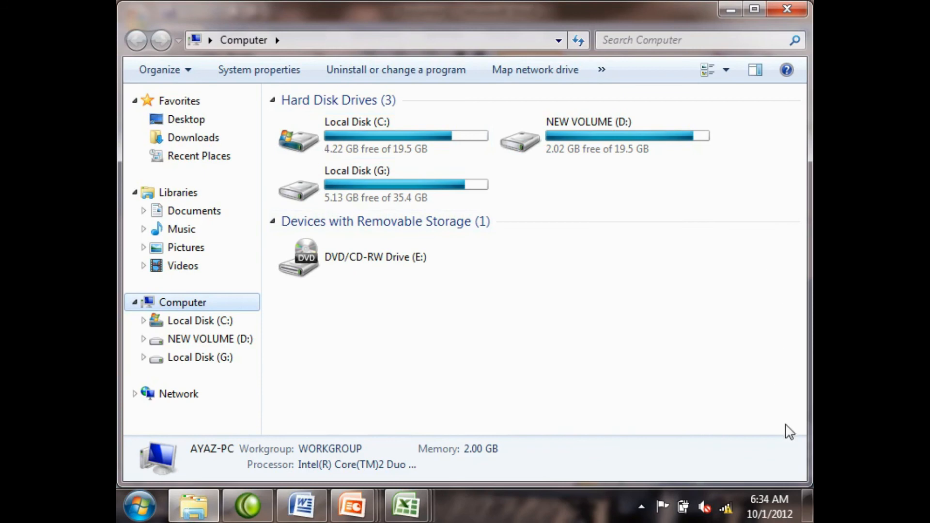
click(809, 506)
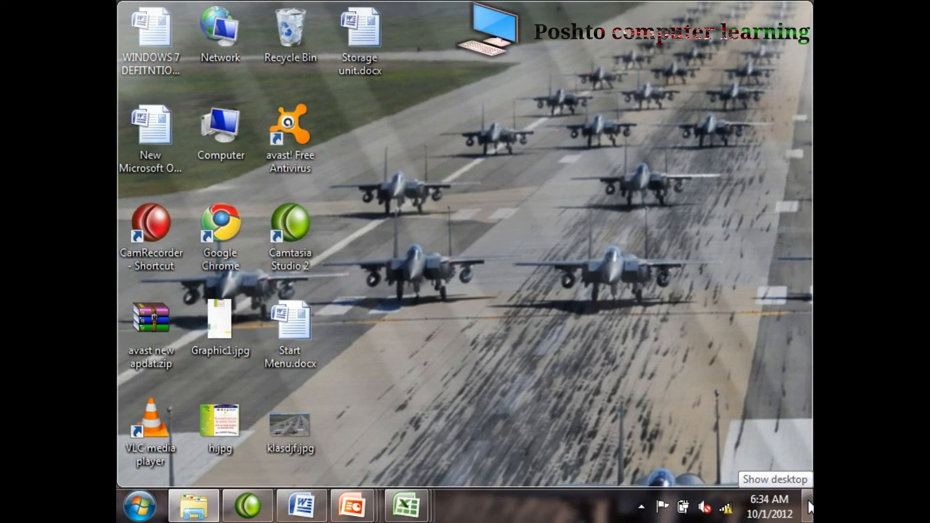
Step: Use Show desktop to hide all open windows, restore them, and hide them once more
click(808, 501)
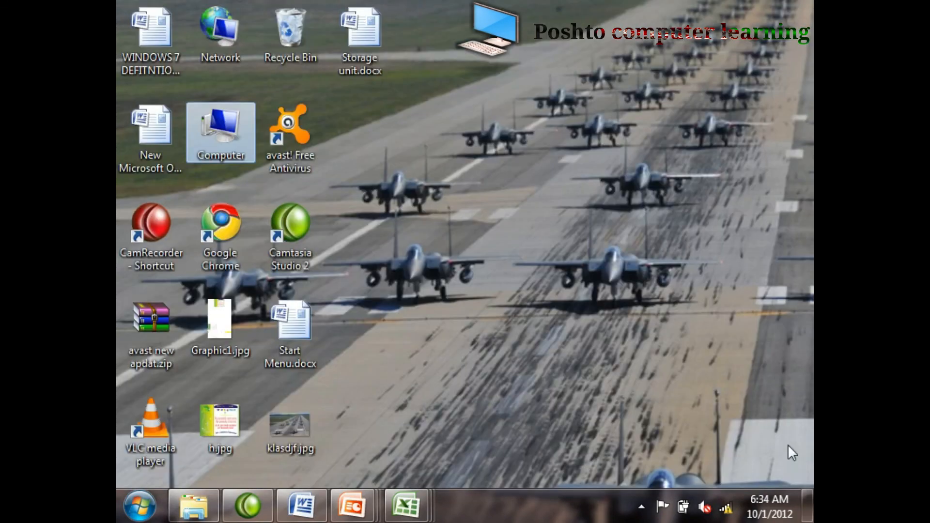
click(492, 164)
click(808, 503)
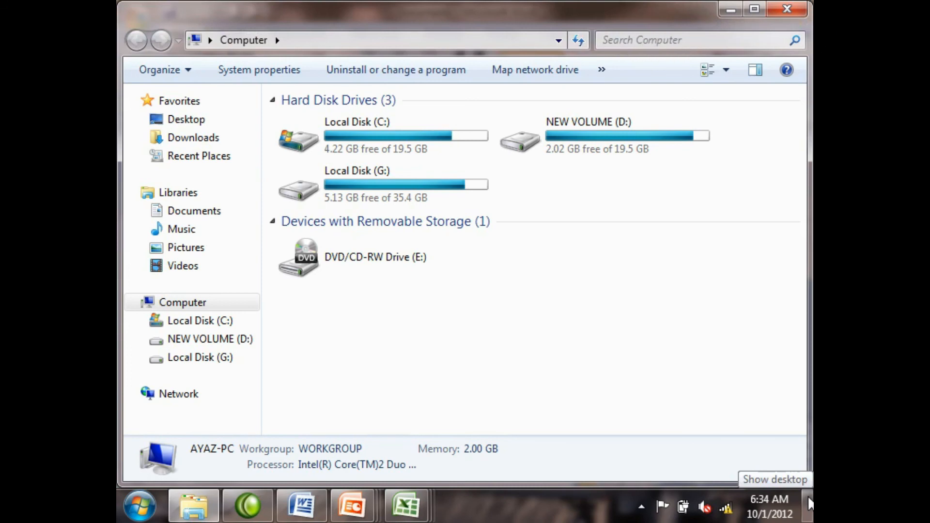
click(809, 503)
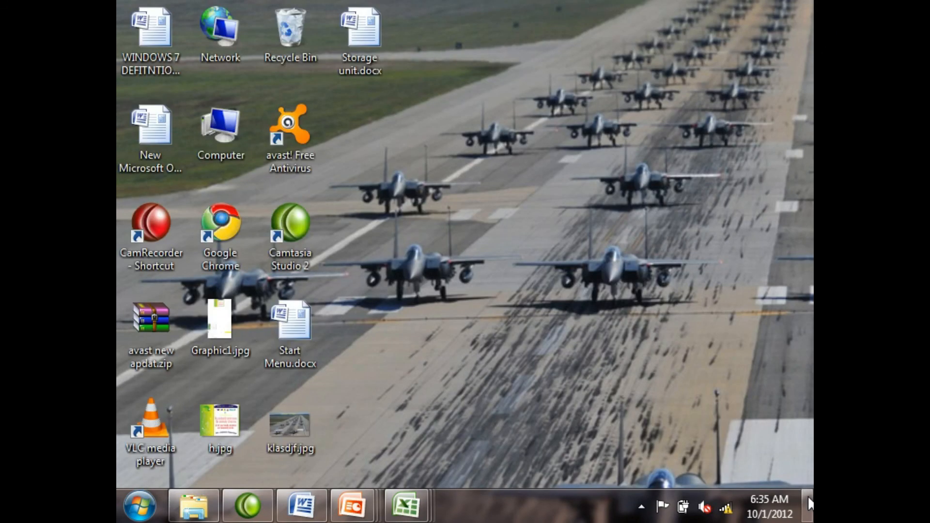
Step: Empty the Recycle Bin, confirming the permanent deletion, and bring the hidden windows back with Show desktop
right_click(277, 25)
click(313, 62)
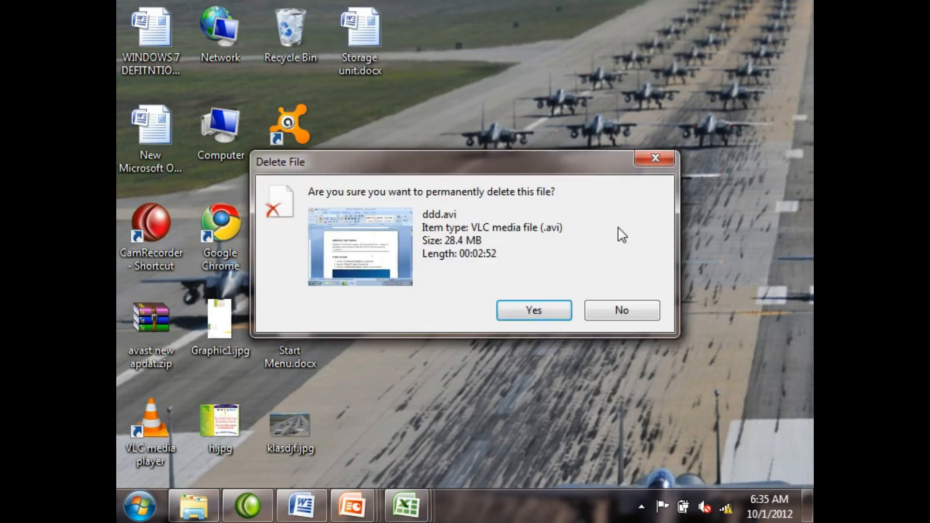
click(547, 312)
click(810, 506)
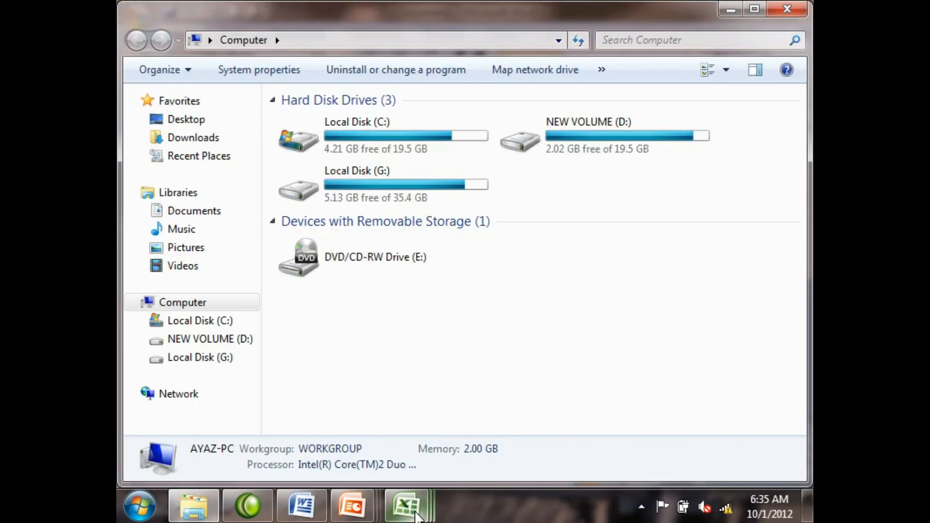
Step: Switch to Book4 in Excel and fill the range A1:D8 with the same short first name in every cell
mouse_move(407, 507)
click(658, 406)
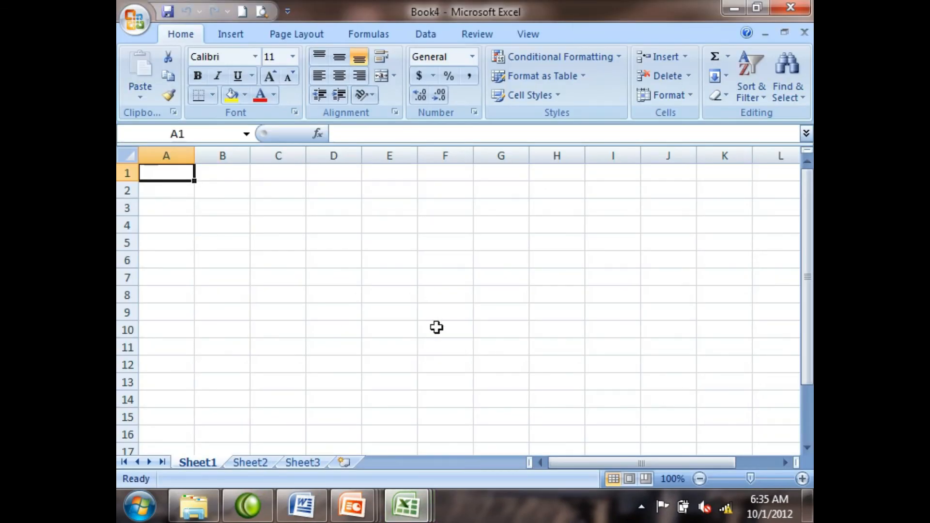
drag(230, 197, 540, 406)
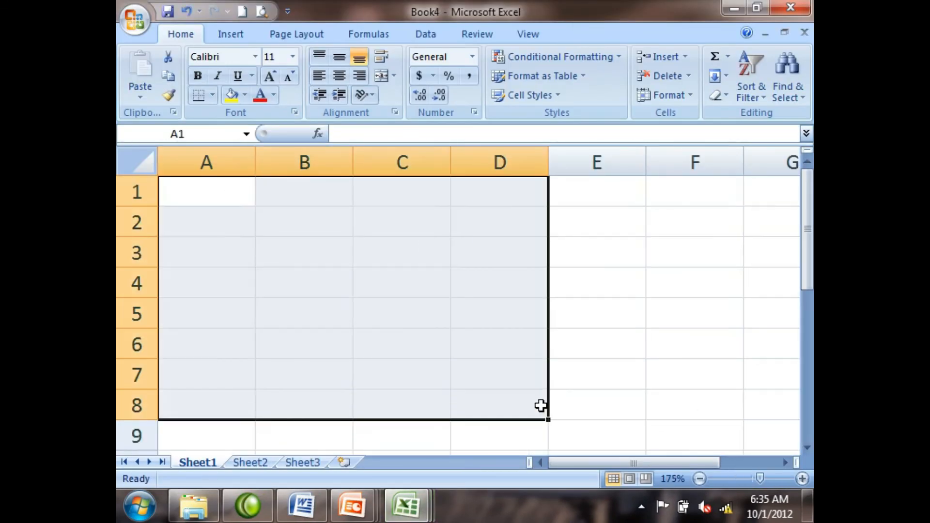
text(ali)
key(ctrl+Return)
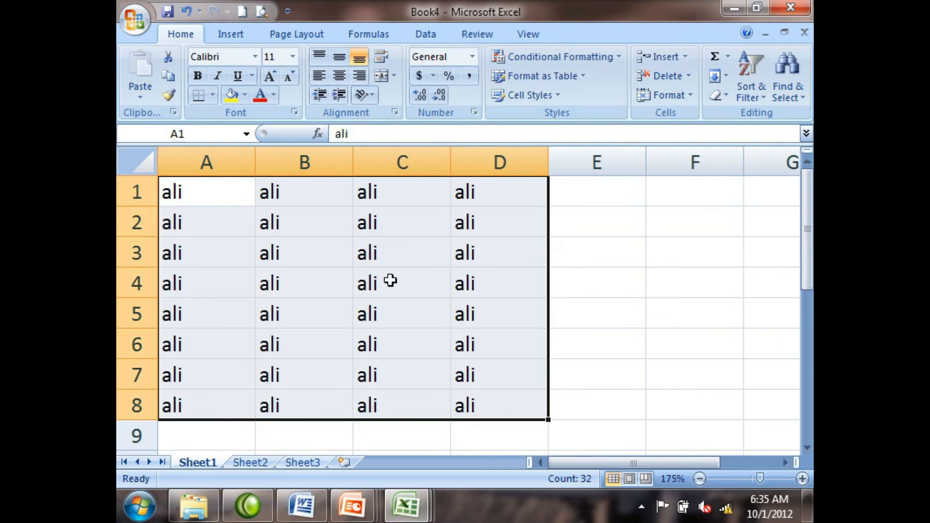
Step: Format the range A1:D8 with yellow fill, bold text and all borders
click(232, 94)
click(197, 75)
click(213, 95)
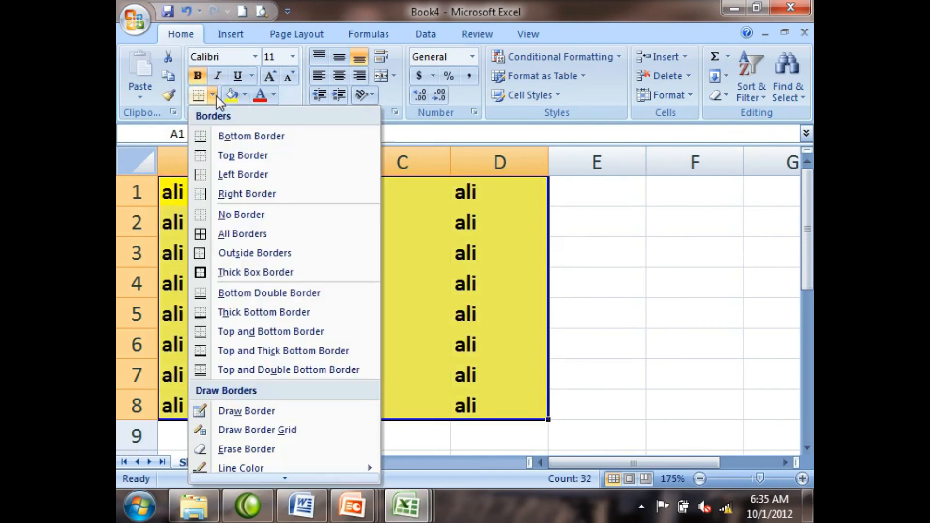
click(242, 234)
click(407, 308)
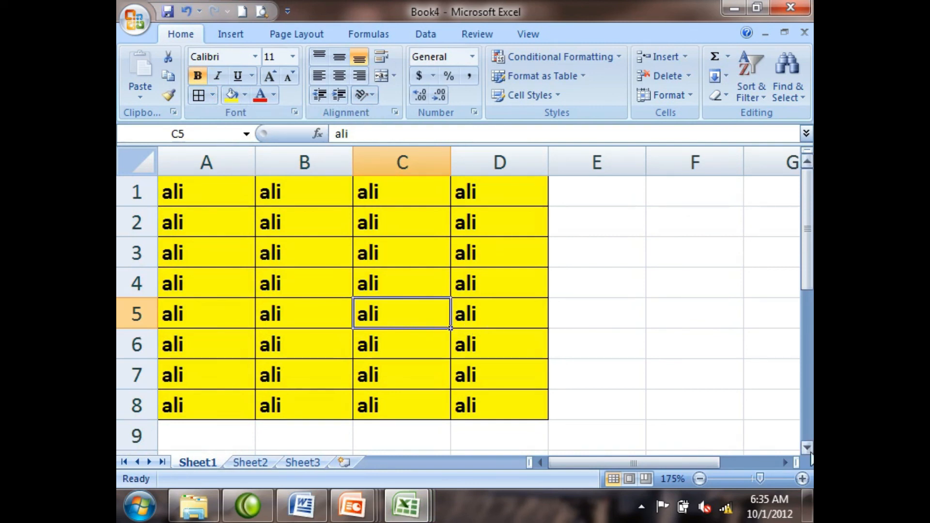
Step: Use Show desktop to hide and restore the windows, and close Book4 without saving its changes
click(807, 501)
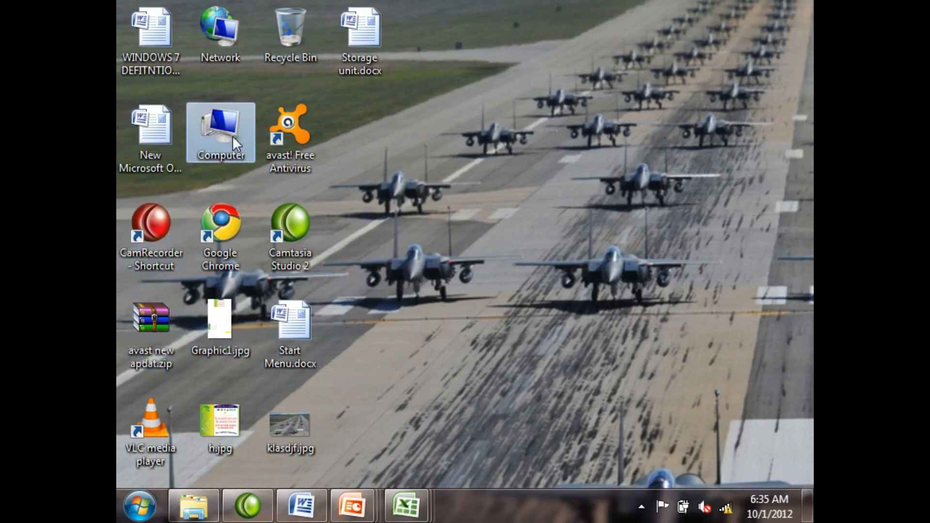
click(808, 499)
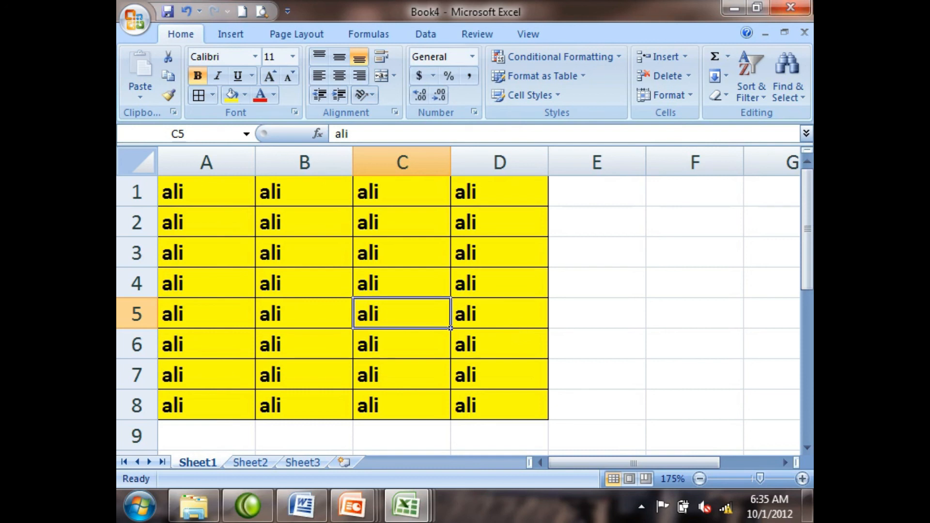
click(791, 8)
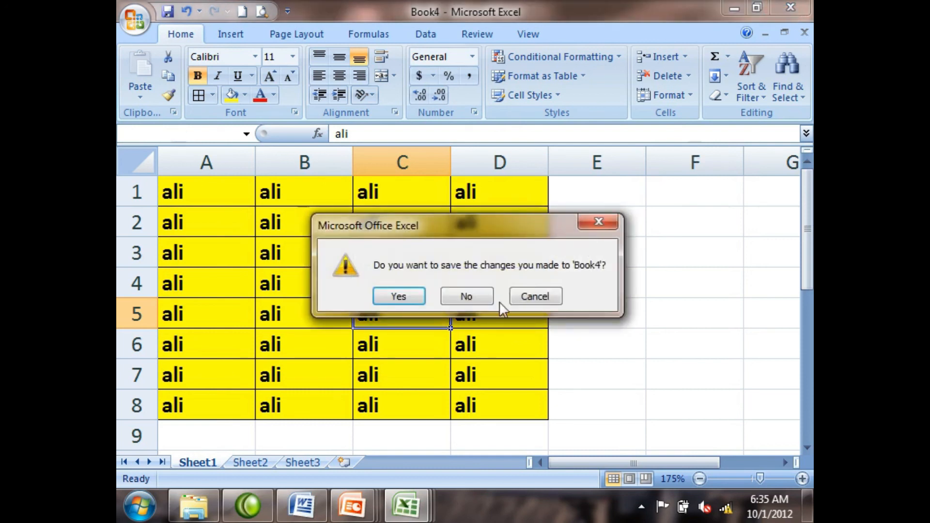
click(468, 297)
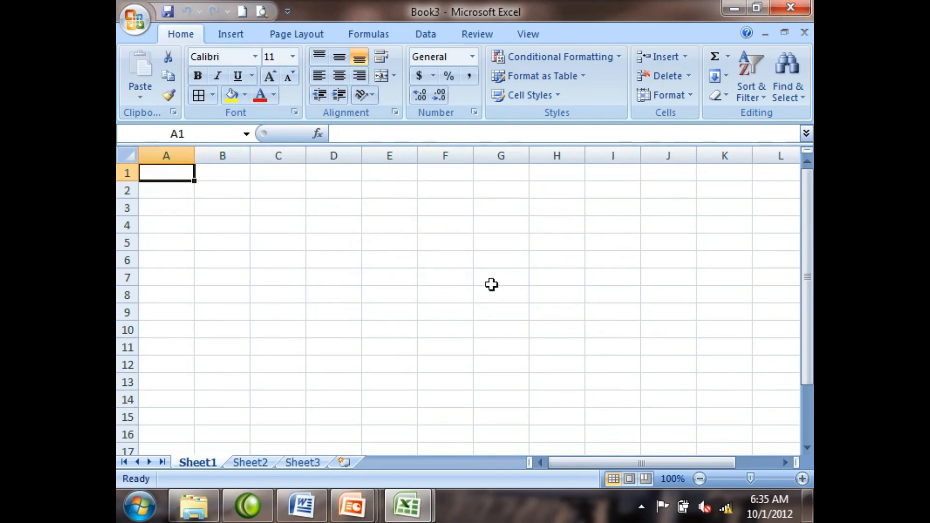
Step: Close the remaining Excel, Computer, Word and PowerPoint windows and refresh the desktop
click(789, 10)
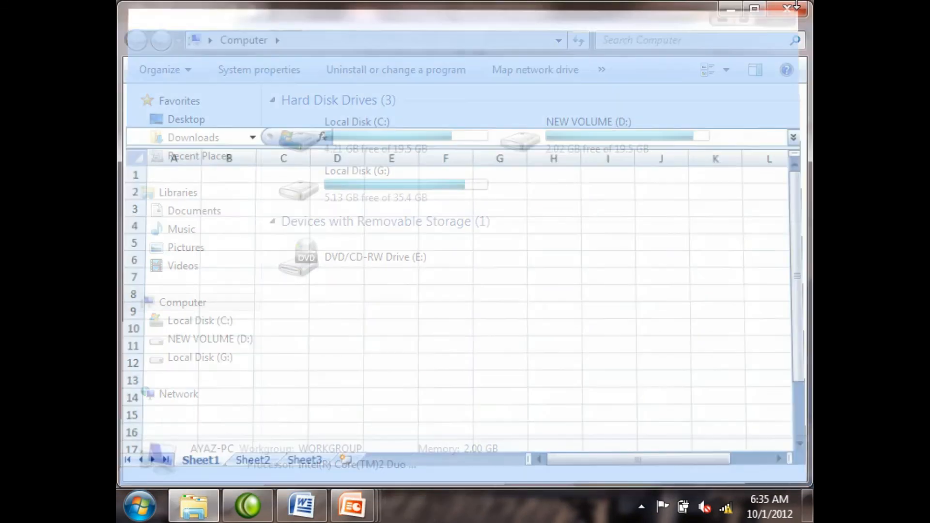
click(792, 10)
click(792, 9)
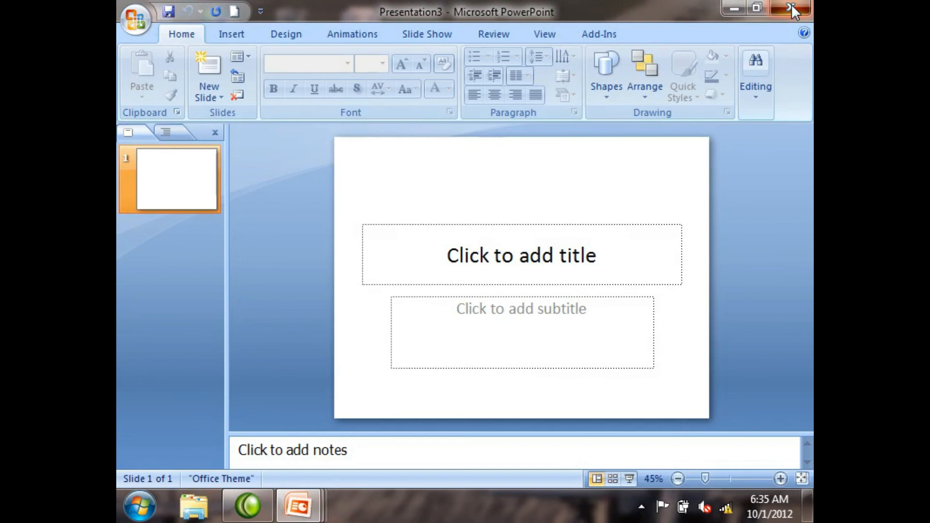
click(792, 6)
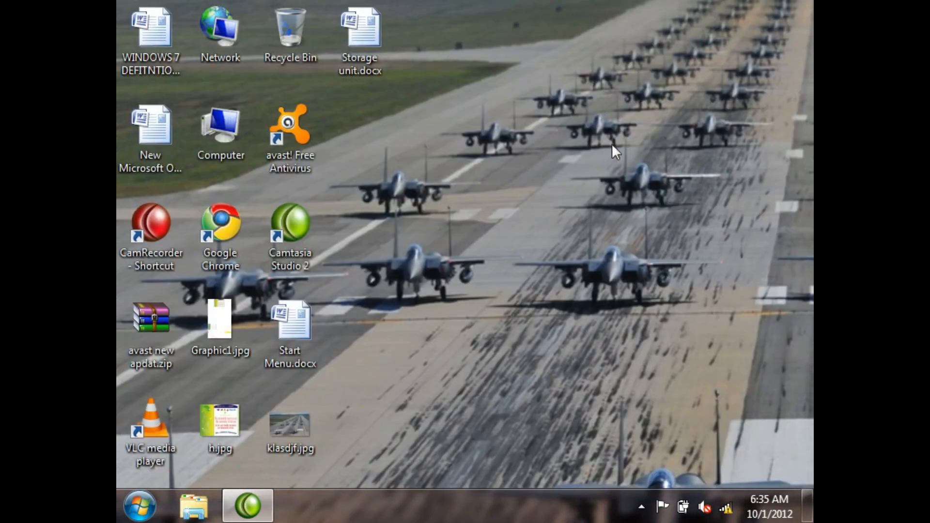
right_click(594, 151)
click(644, 207)
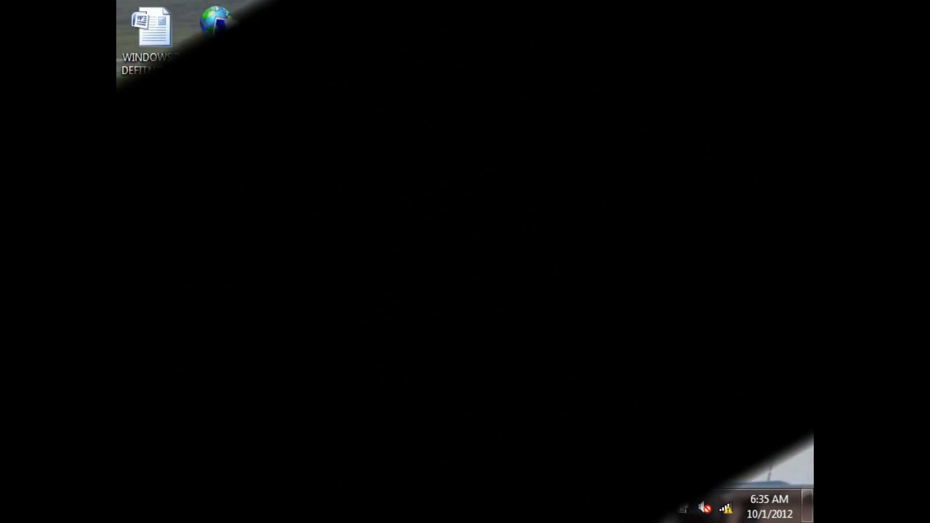